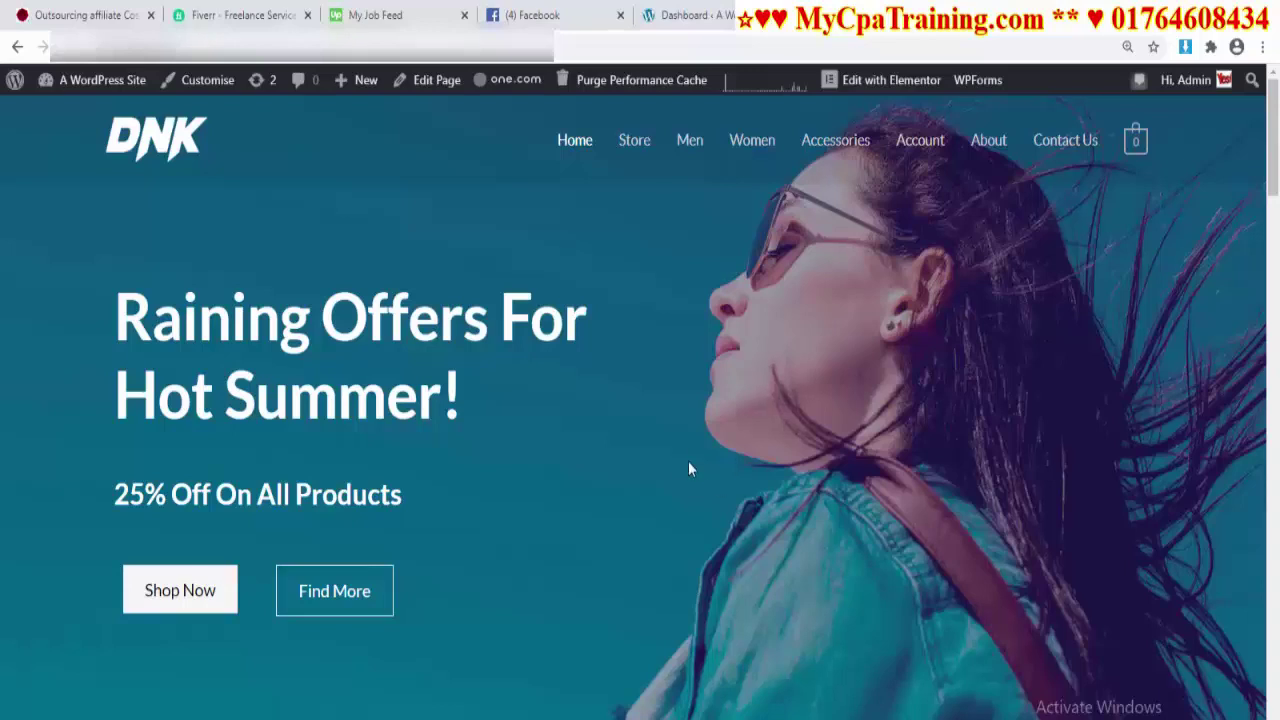
# - Look through the DNK demo store's home page and the Handcraft site's home page, including their lower sections
pyautogui.scroll(-15, 631, 382)
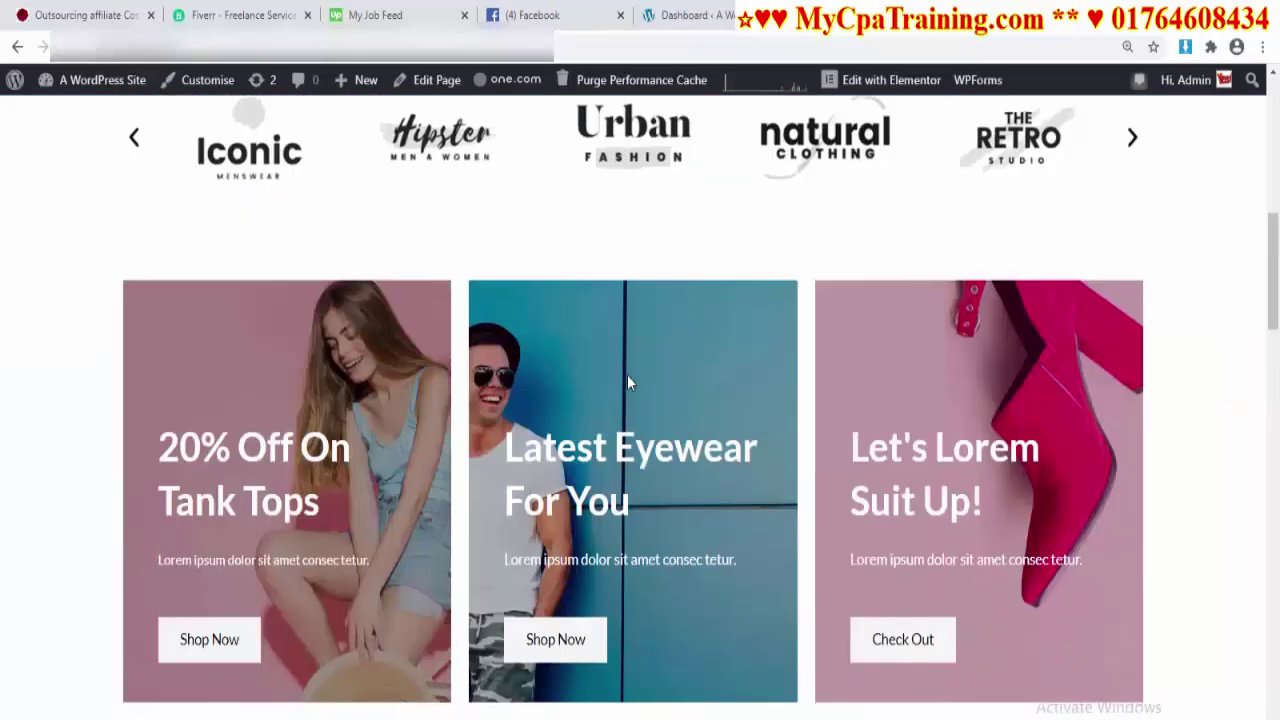
pyautogui.scroll(-8, 628, 382)
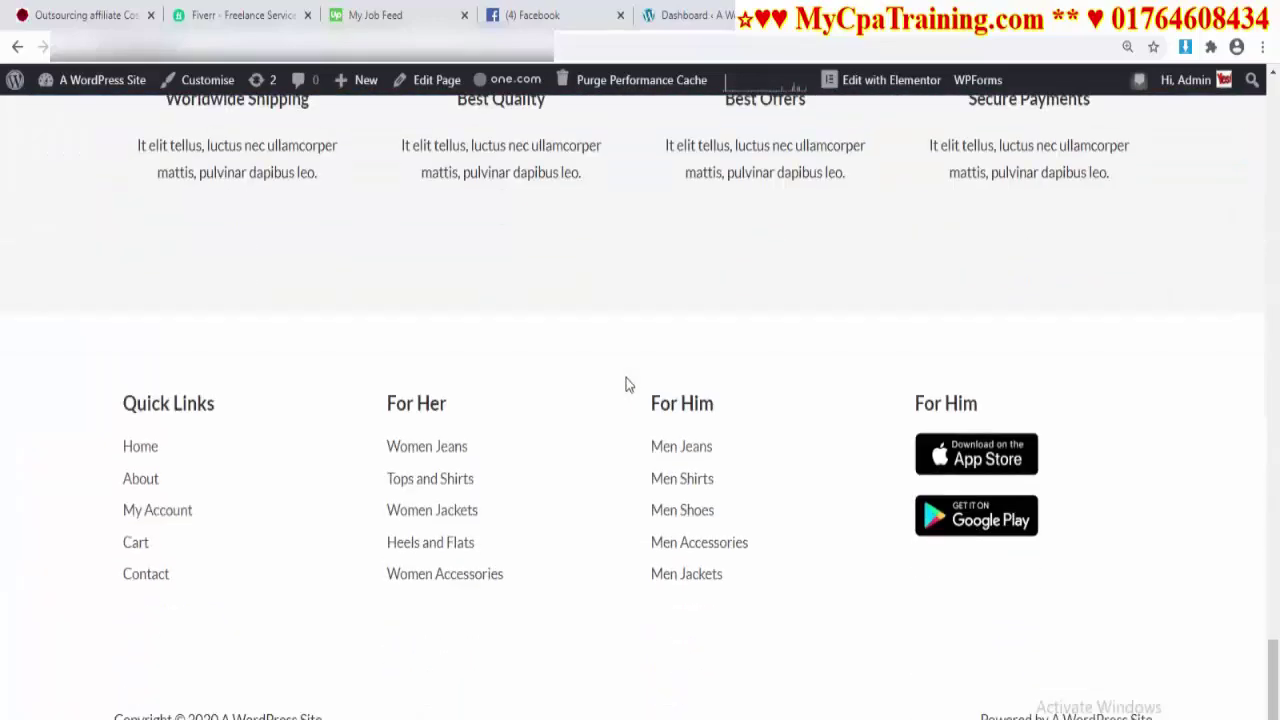
pyautogui.scroll(15, 626, 380)
pyautogui.scroll(-10, 754, 531)
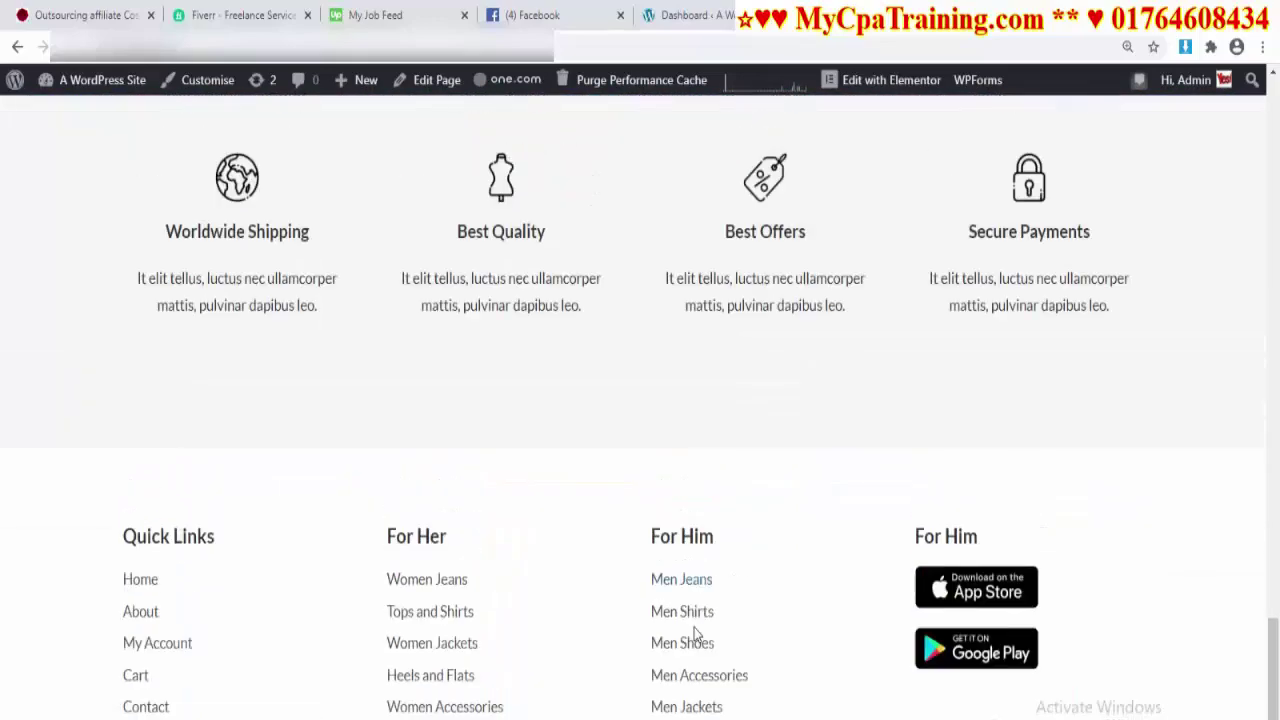
pyautogui.scroll(5, 694, 631)
pyautogui.scroll(20, 694, 627)
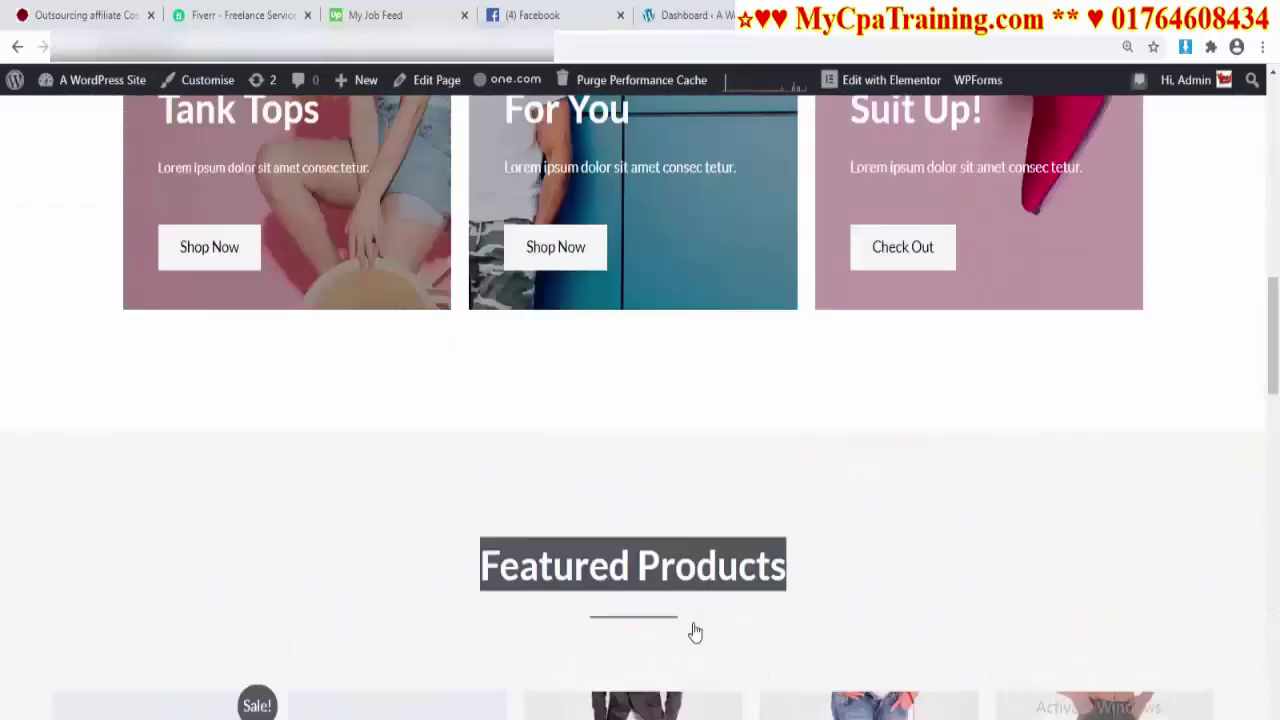
pyautogui.scroll(2, 693, 628)
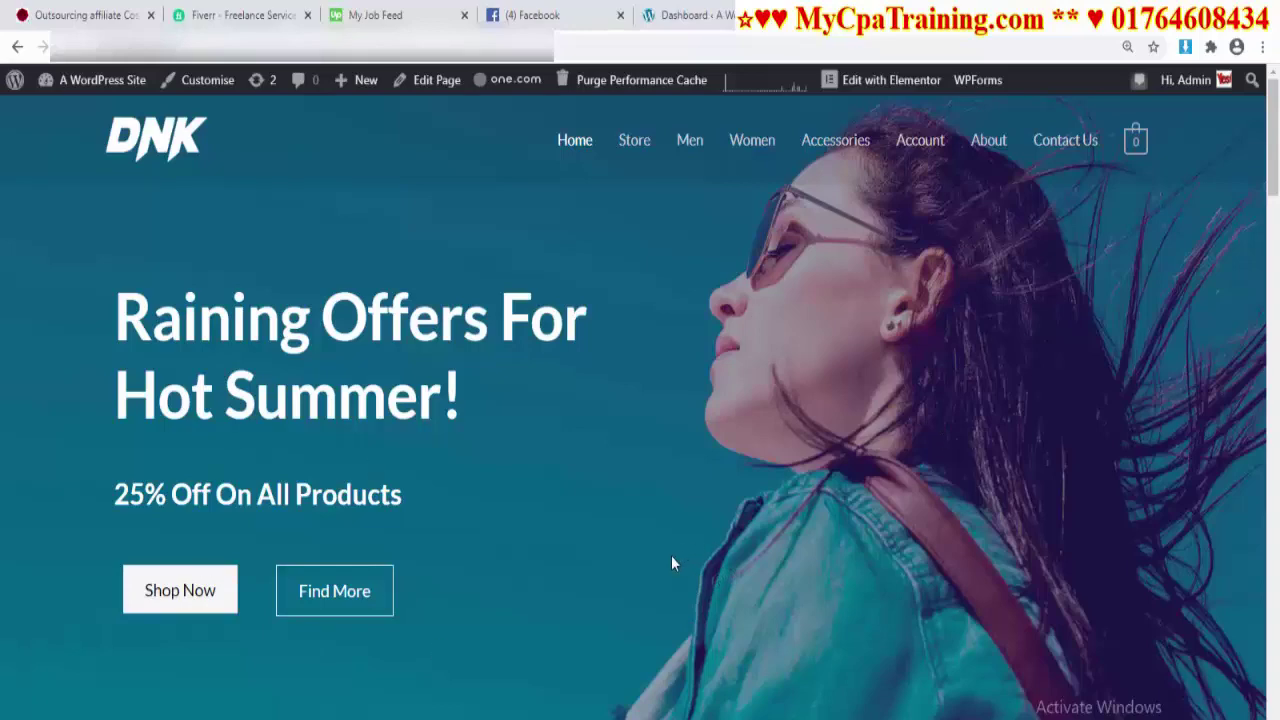
pyautogui.scroll(-10, 737, 694)
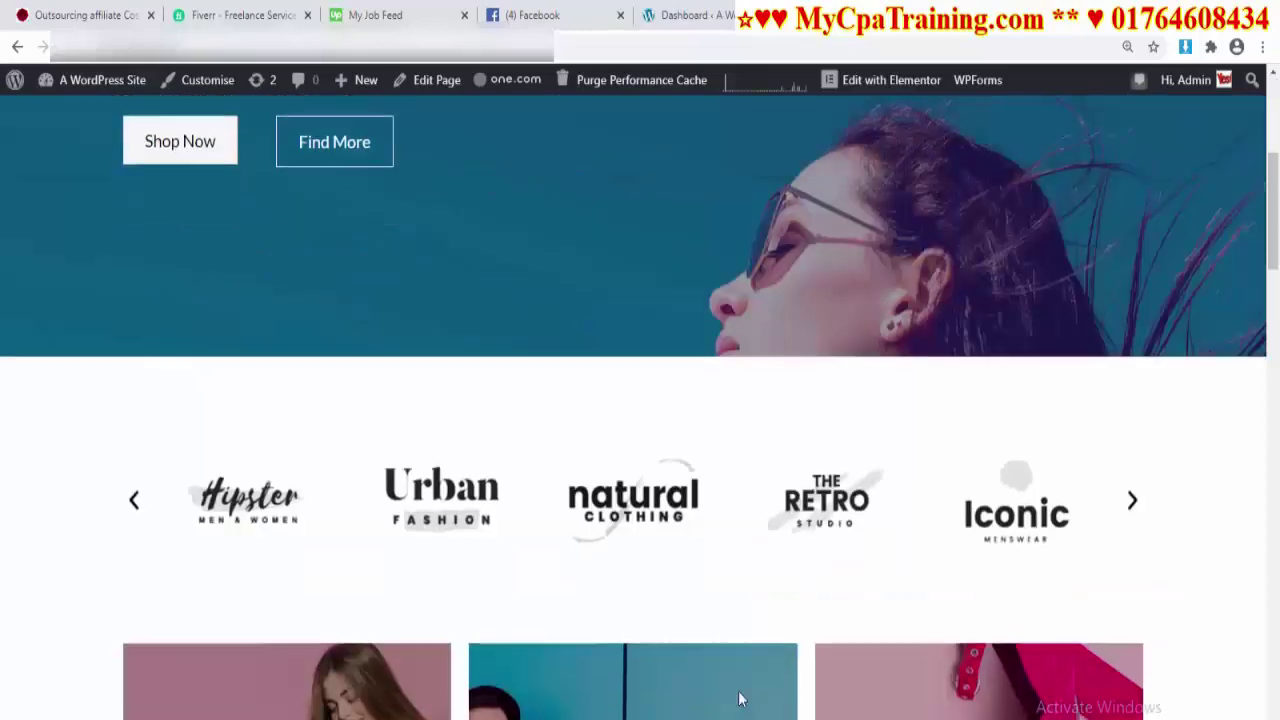
pyautogui.scroll(-10, 737, 694)
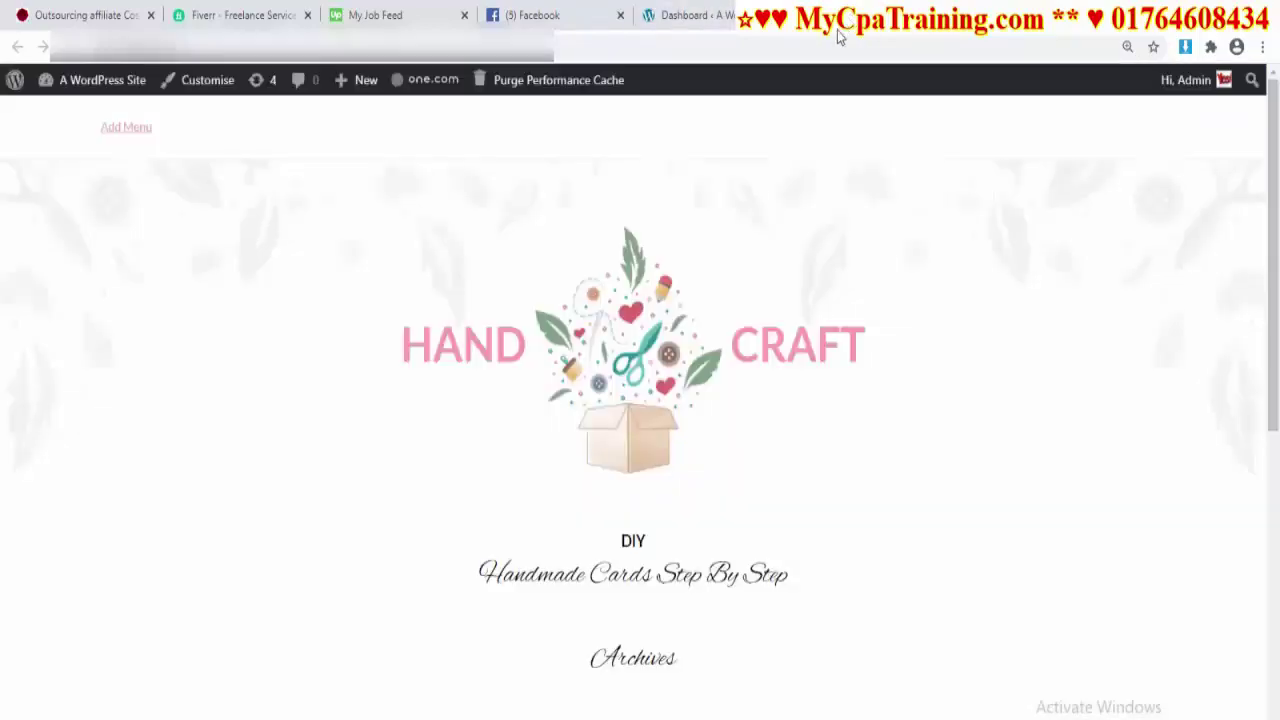
pyautogui.scroll(-10, 806, 357)
pyautogui.scroll(10, 804, 394)
# - Search the WordPress plugin directory for "woocommerce" and install the WooCommerce plugin by Automattic
pyautogui.click(728, 18)
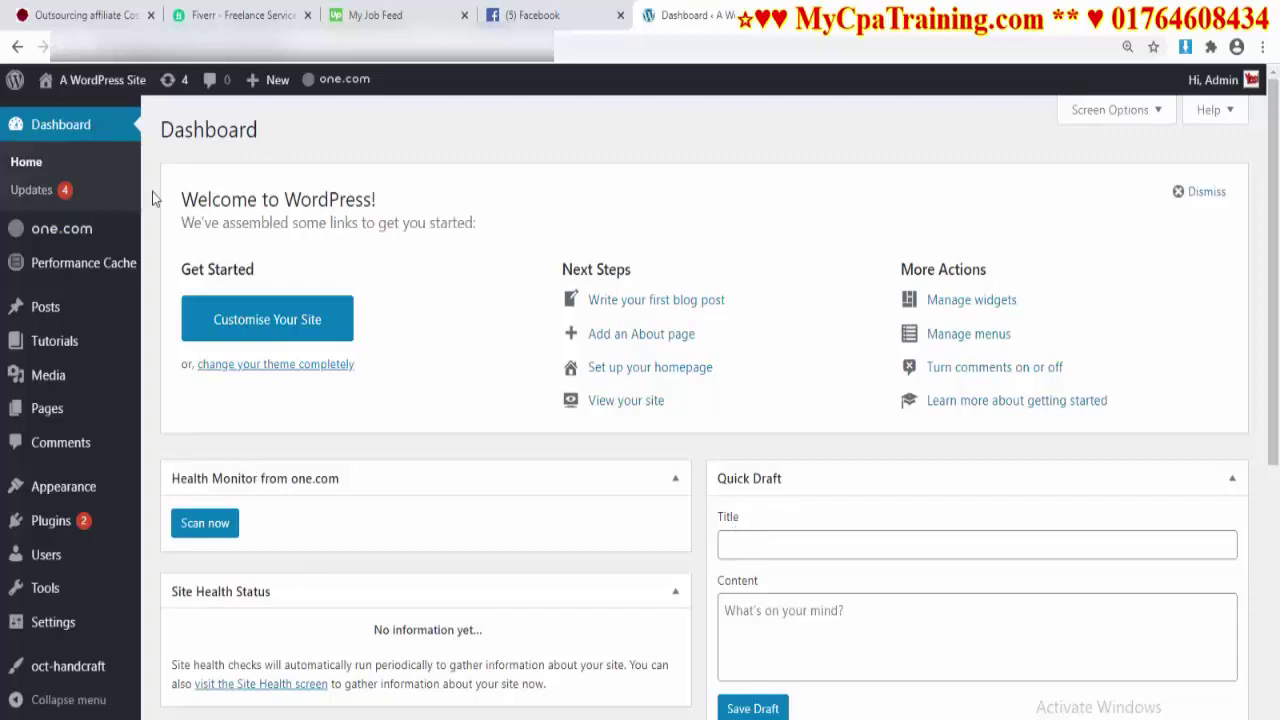
pyautogui.click(50, 520)
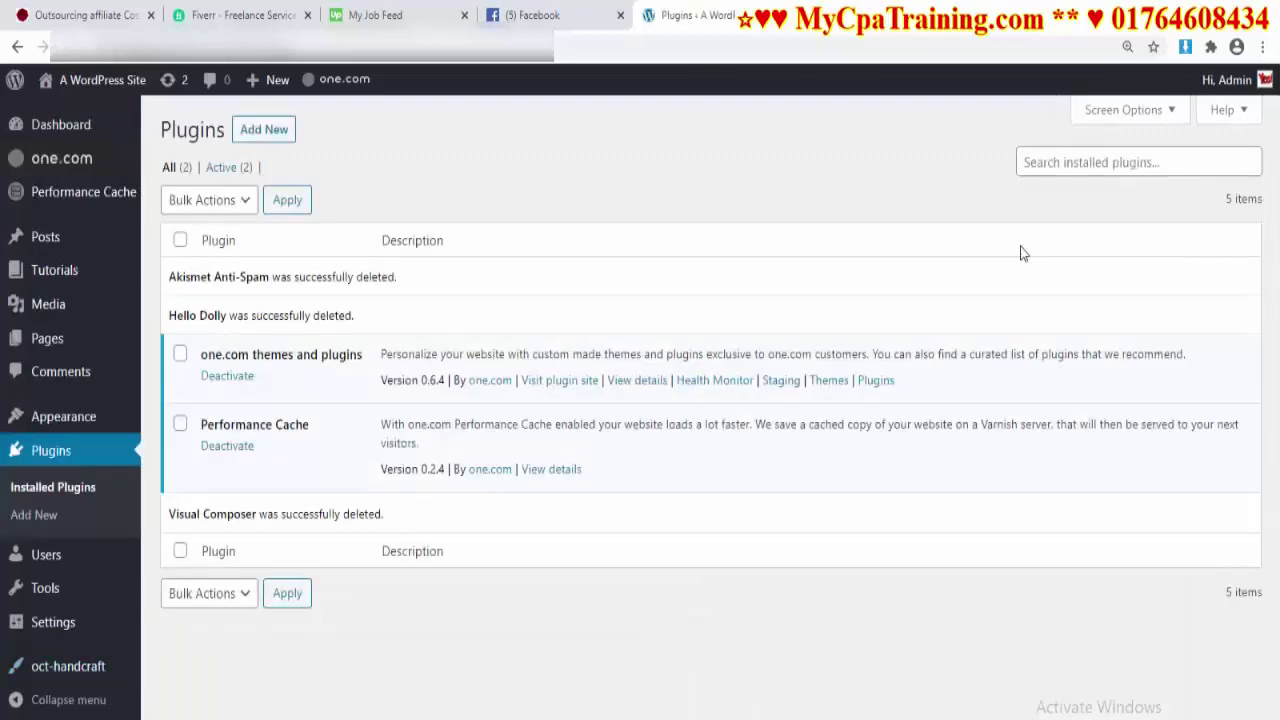
pyautogui.click(1064, 162)
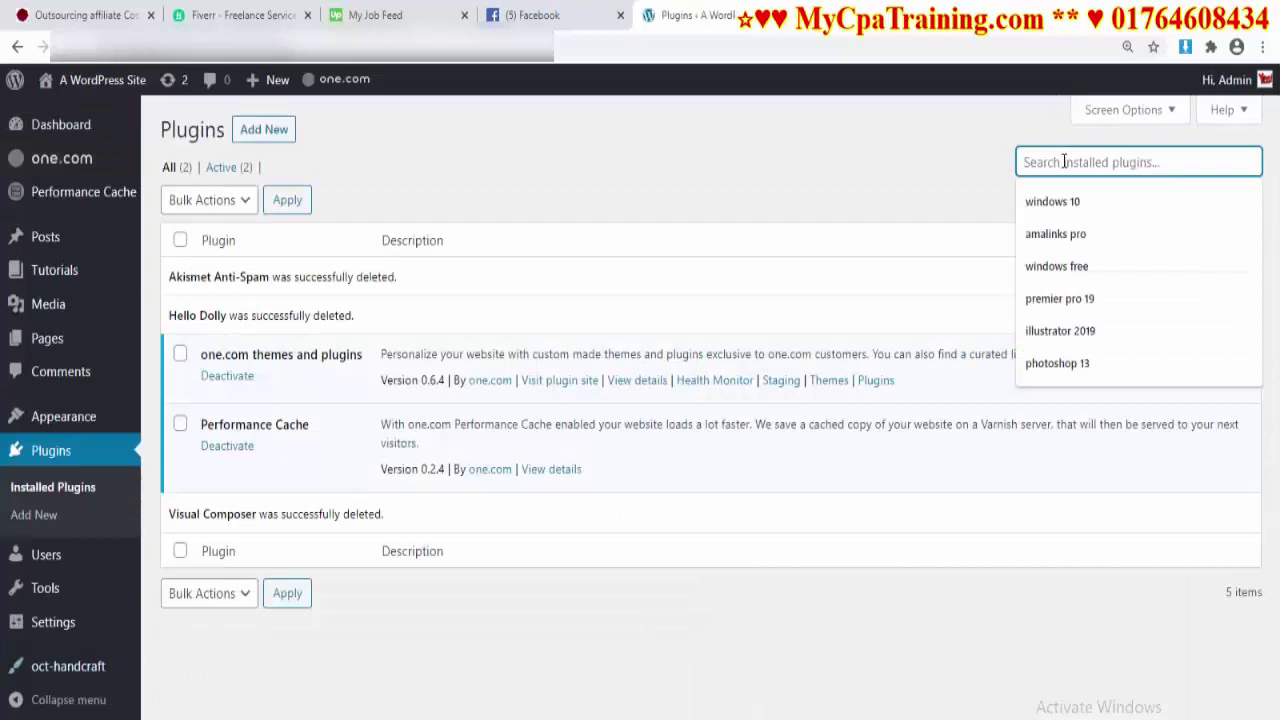
pyautogui.write('w')
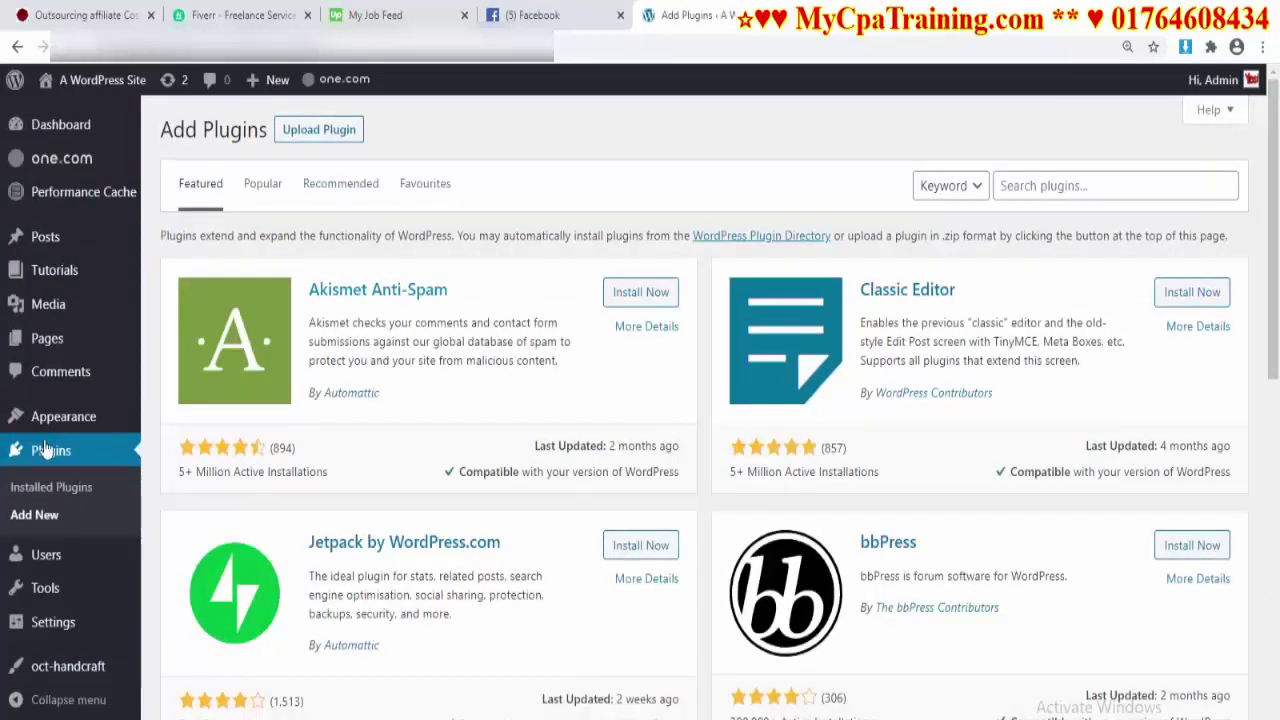
pyautogui.click(1031, 185)
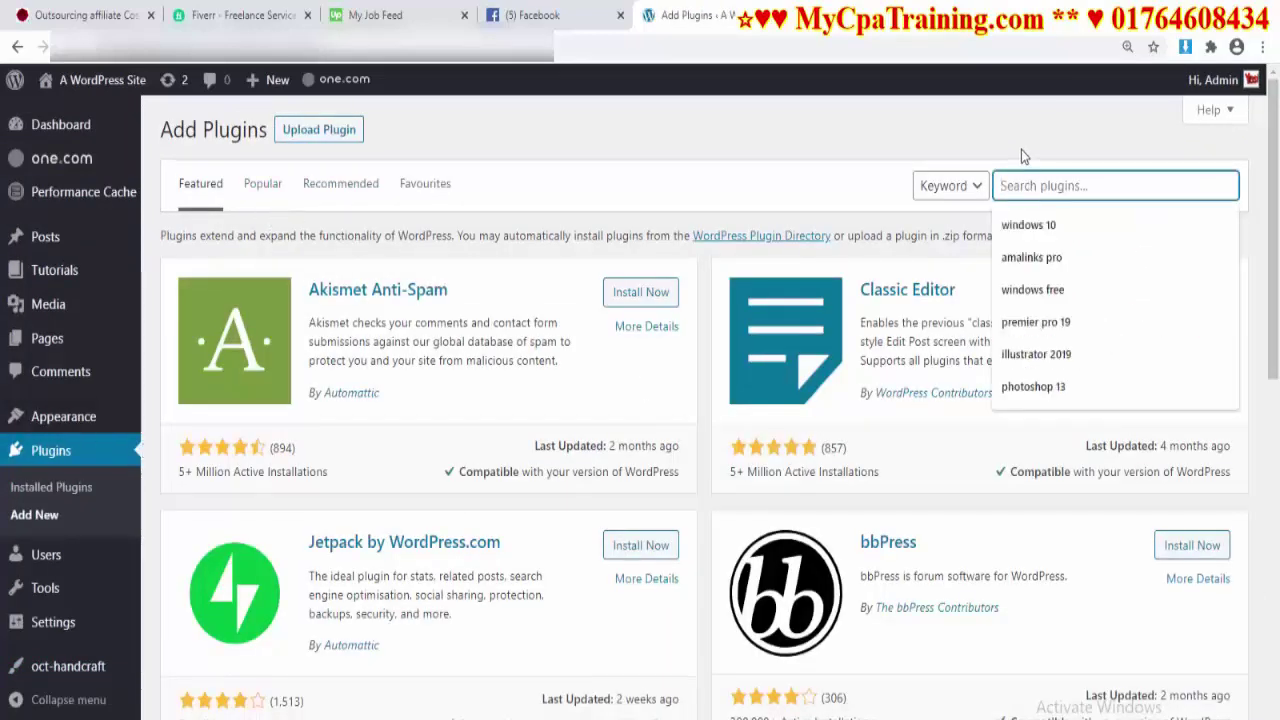
pyautogui.write('woocommerce')
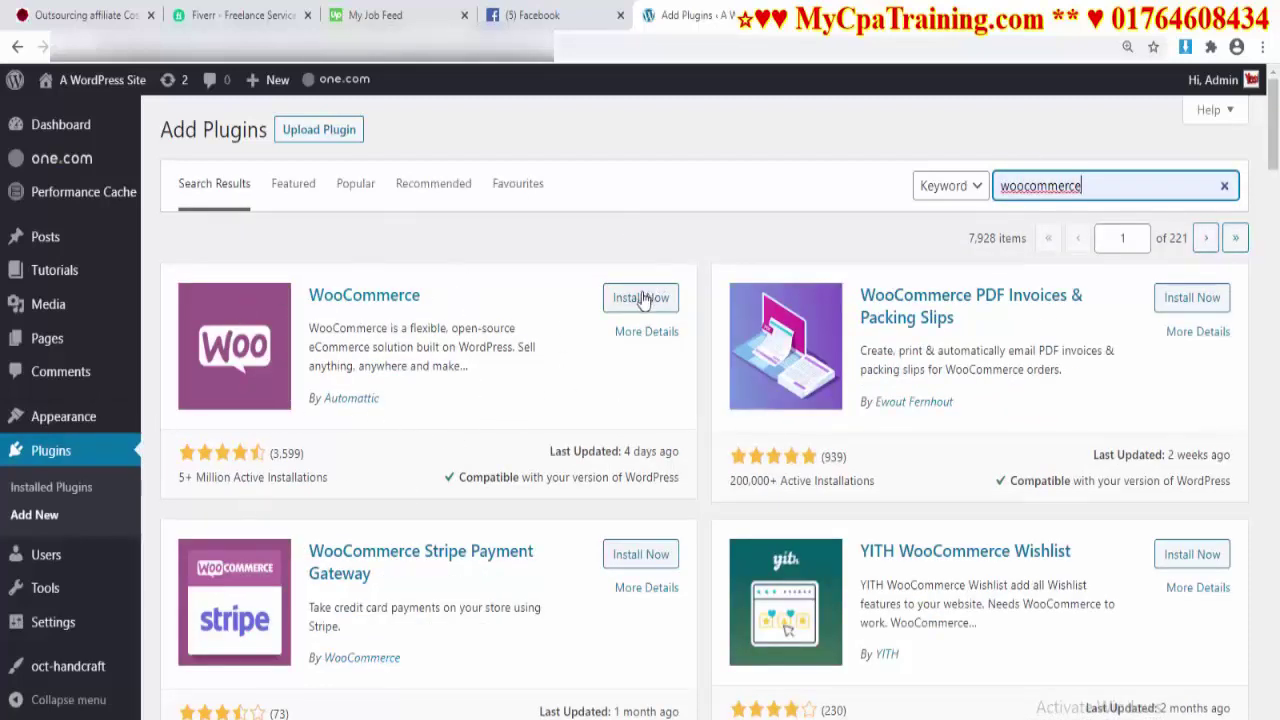
pyautogui.click(648, 297)
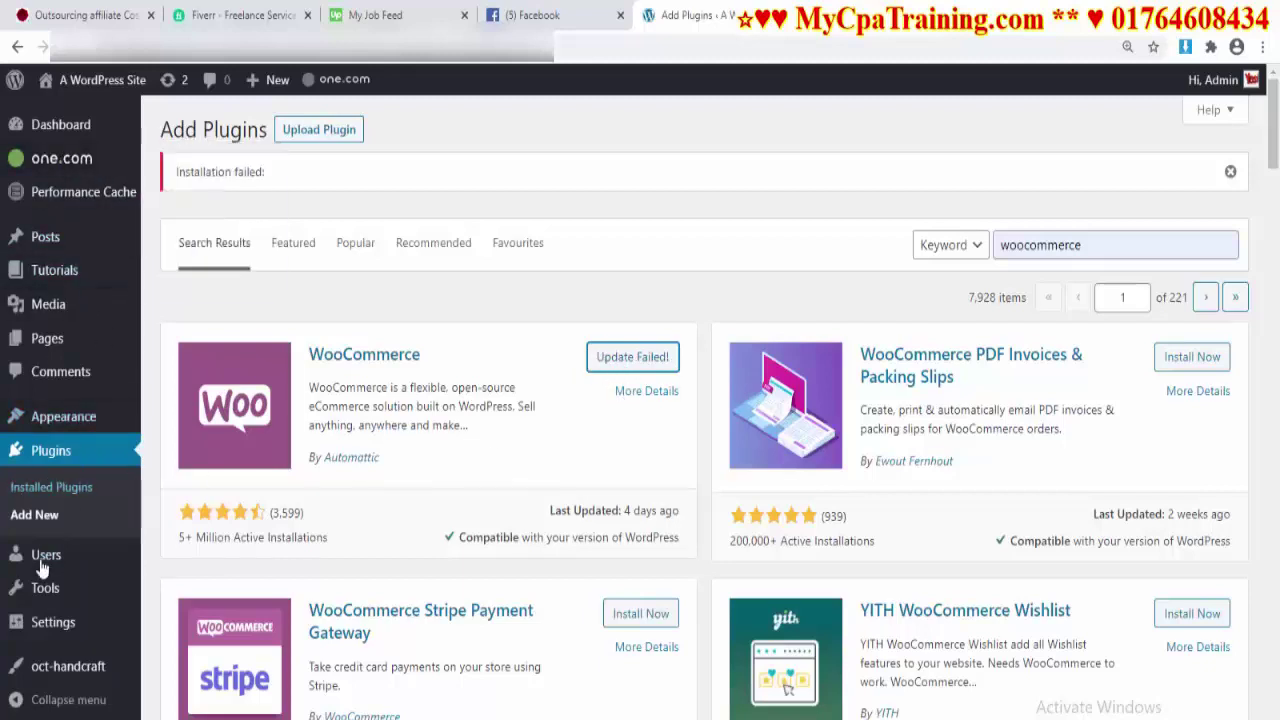
# - Activate the installed WooCommerce plugin and start its store setup wizard
pyautogui.click(77, 130)
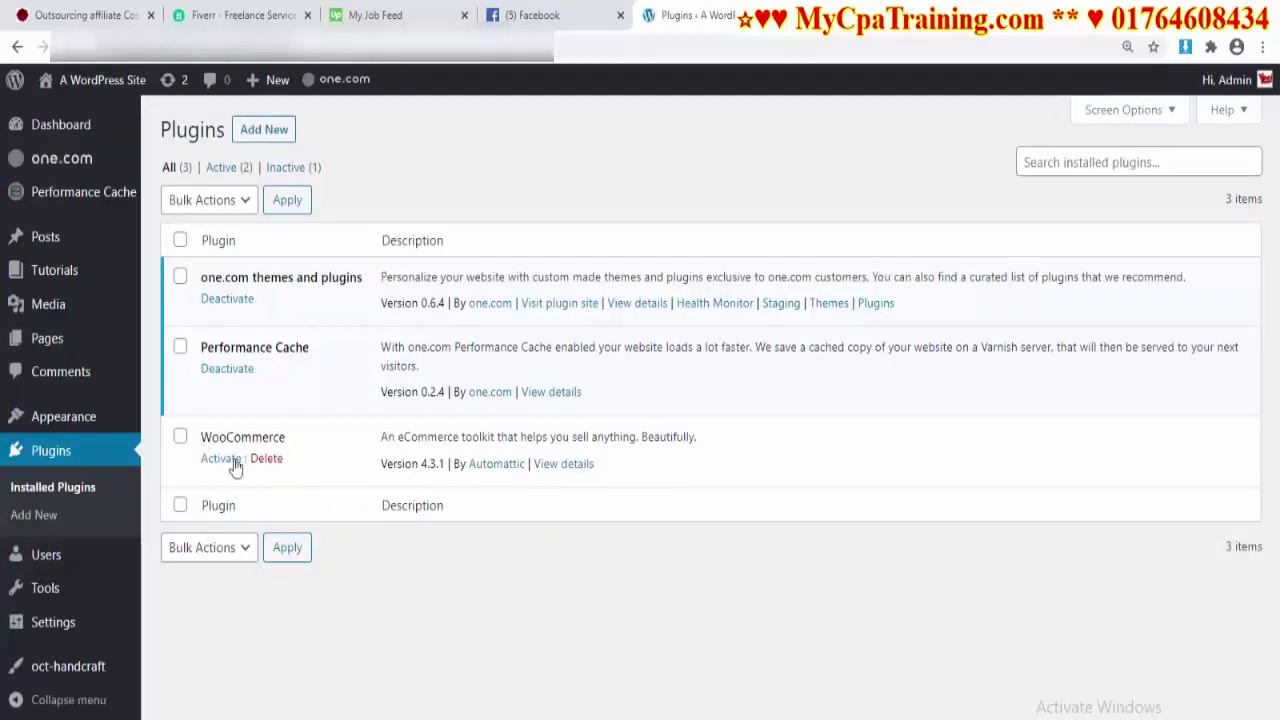
pyautogui.click(224, 460)
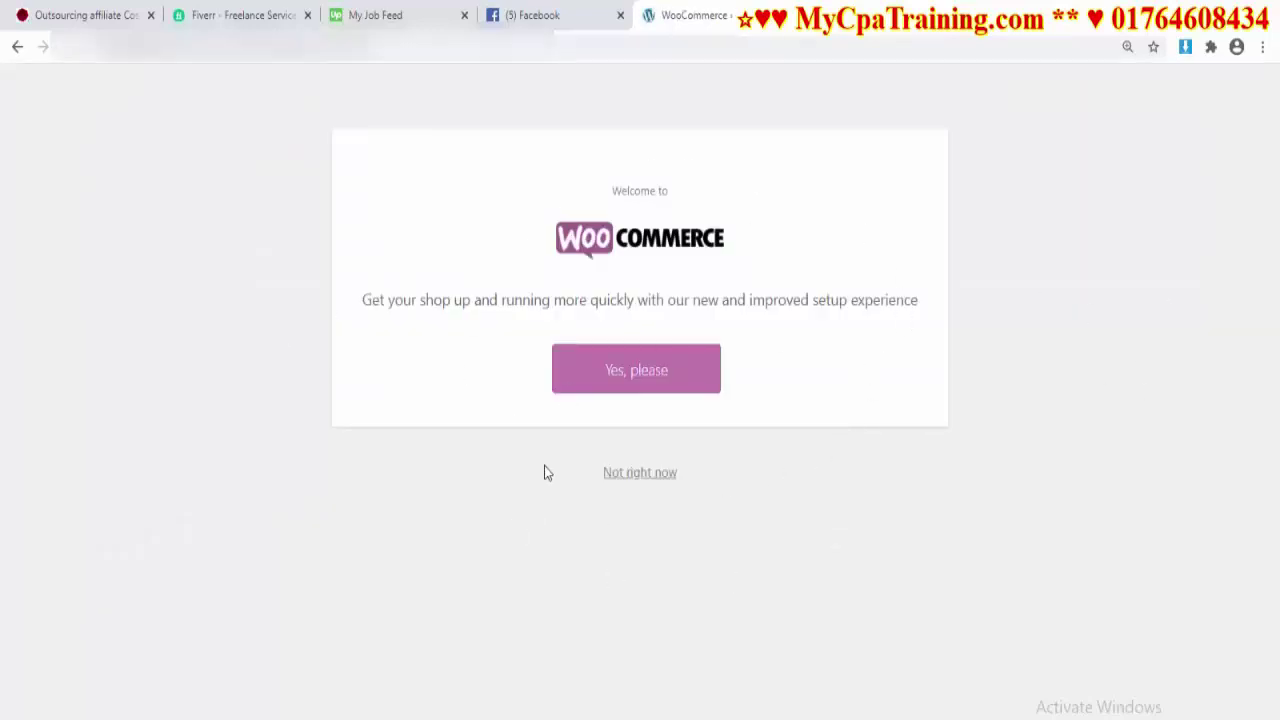
pyautogui.click(643, 388)
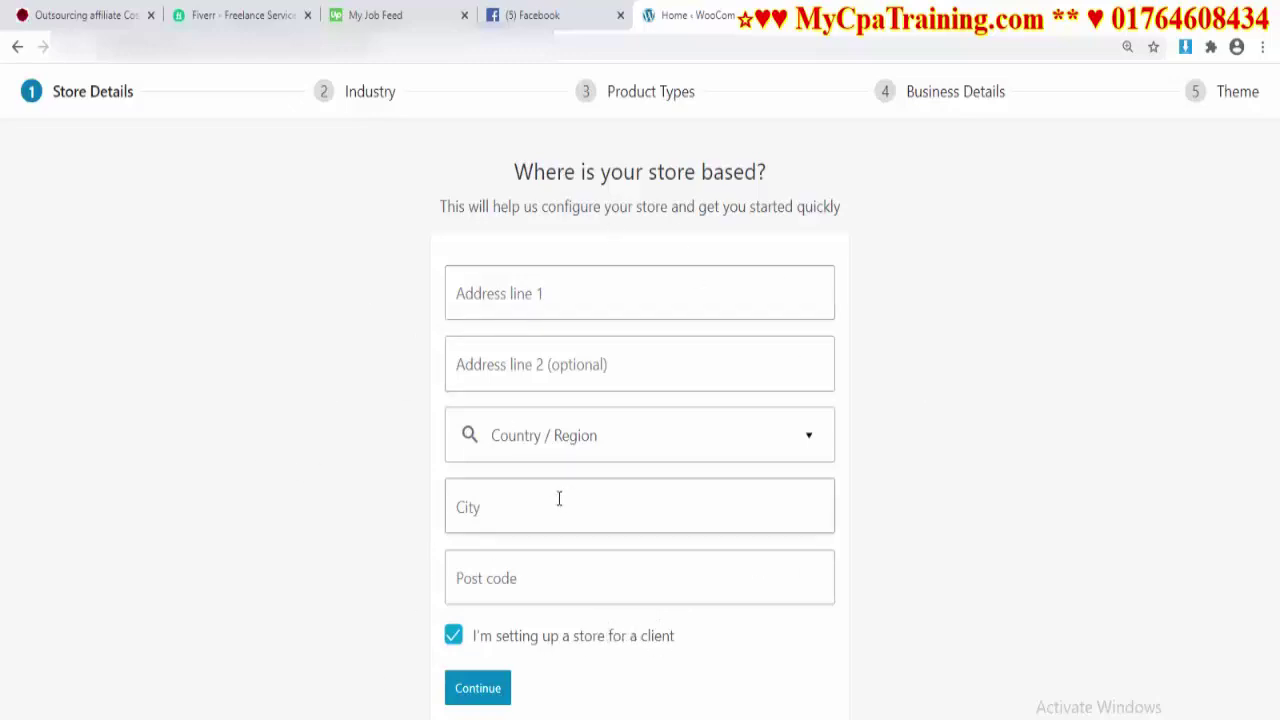
# - Submit the store details and choose Fashion, apparel, and accessories plus Health and beauty as the store's industries
pyautogui.click(477, 689)
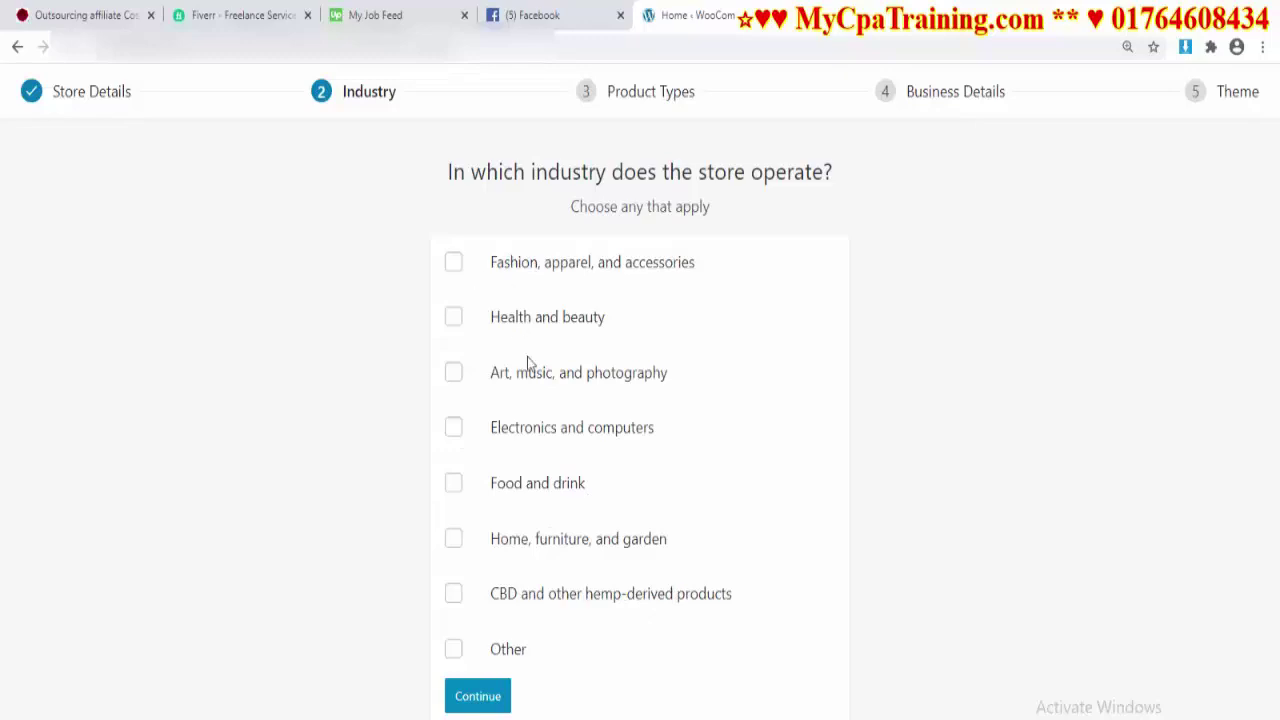
pyautogui.click(452, 268)
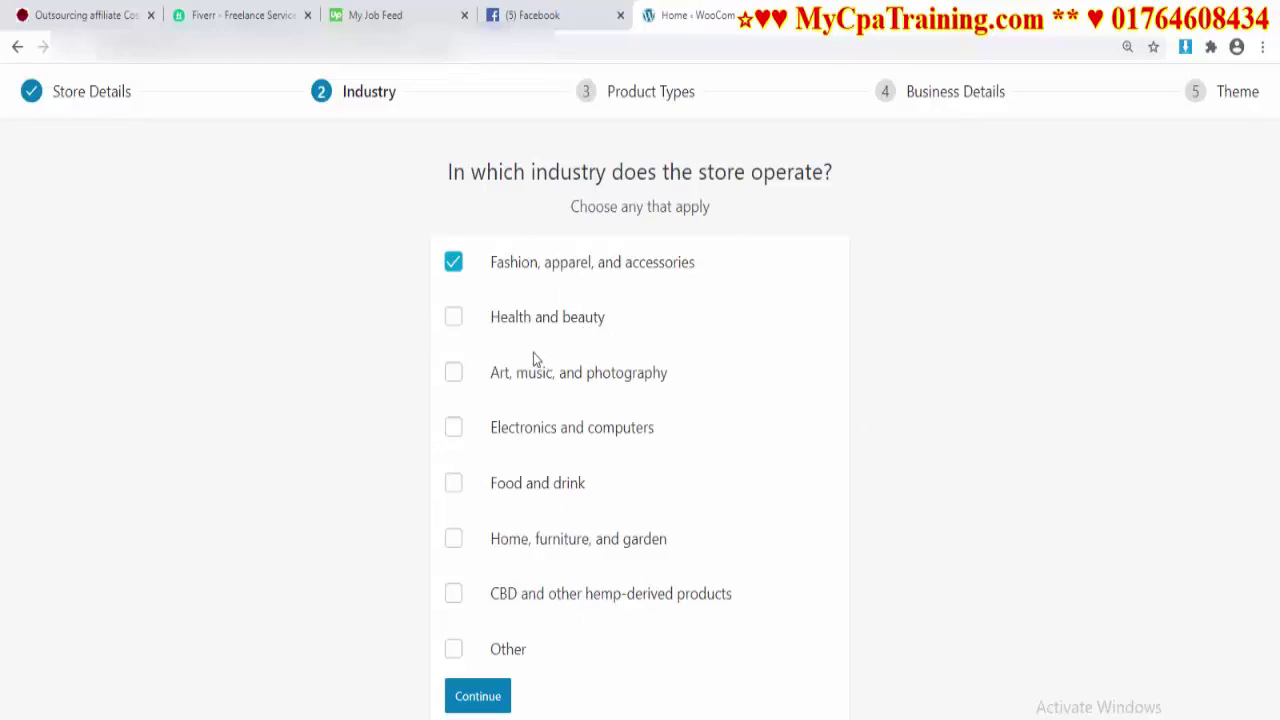
pyautogui.click(459, 325)
pyautogui.click(476, 700)
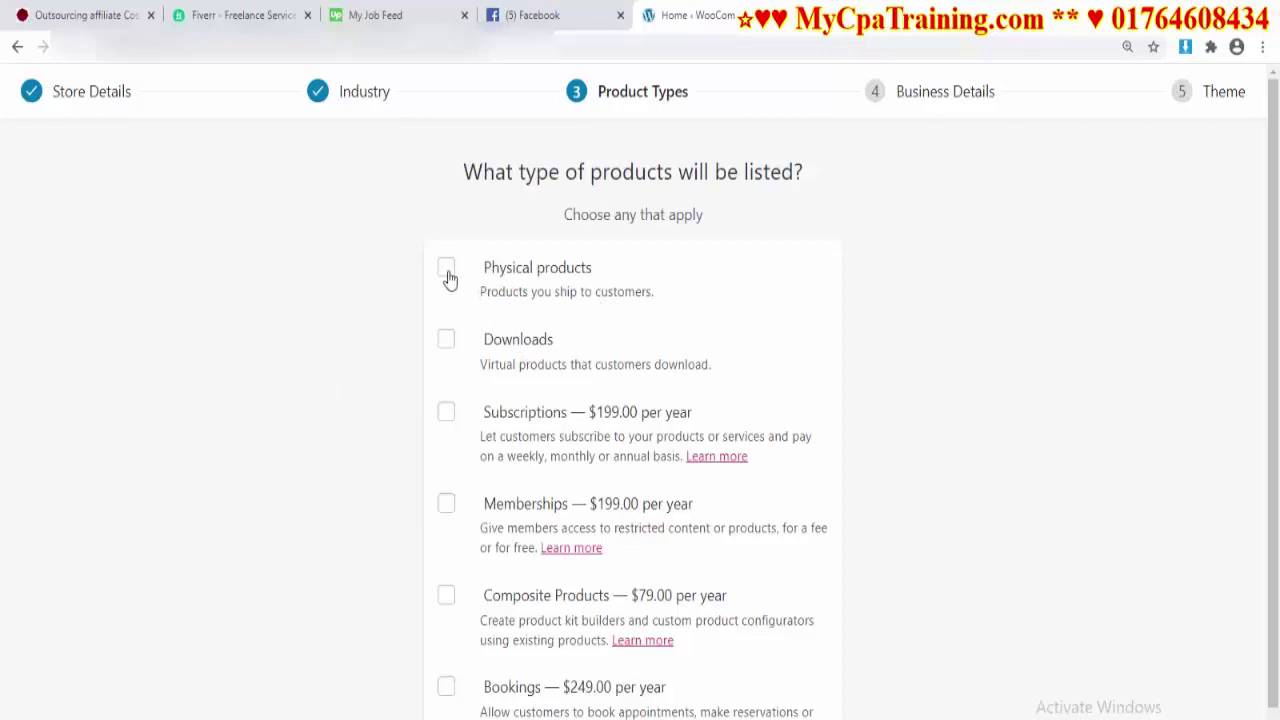
# - Choose Physical products and Downloads as the store's product types and continue to the business details
pyautogui.click(446, 341)
pyautogui.scroll(-1, 551, 380)
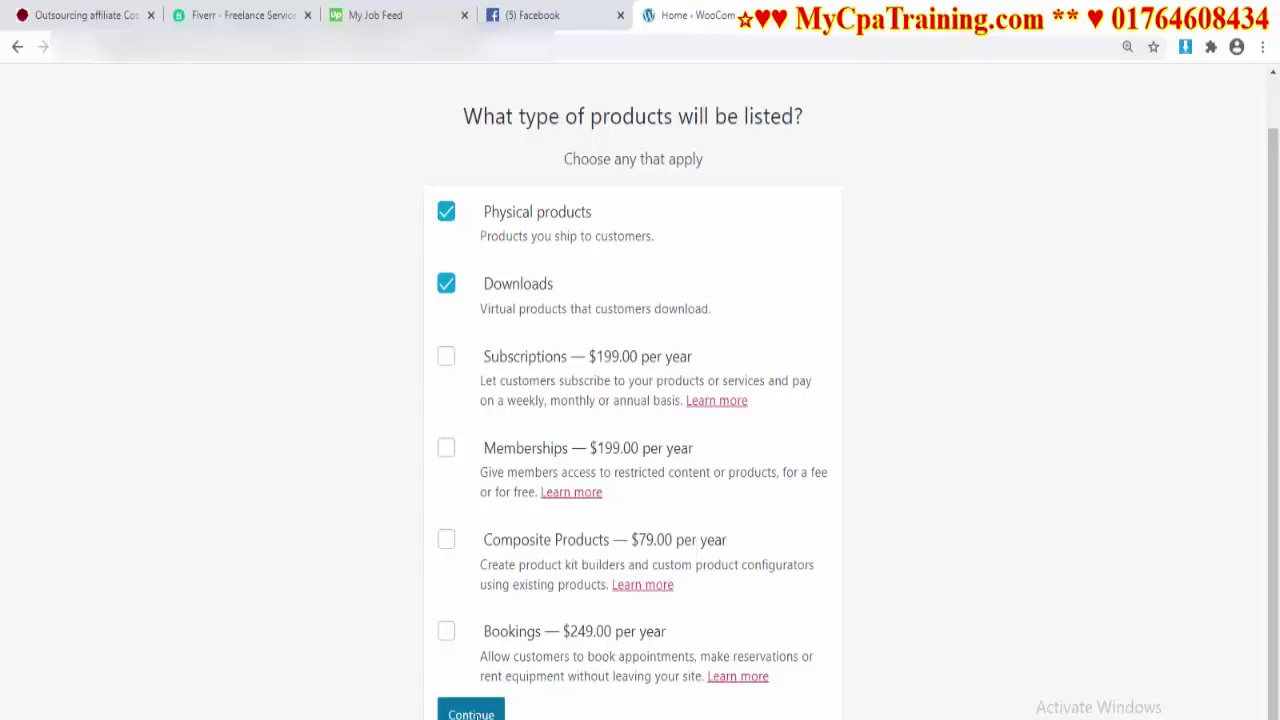
pyautogui.click(471, 714)
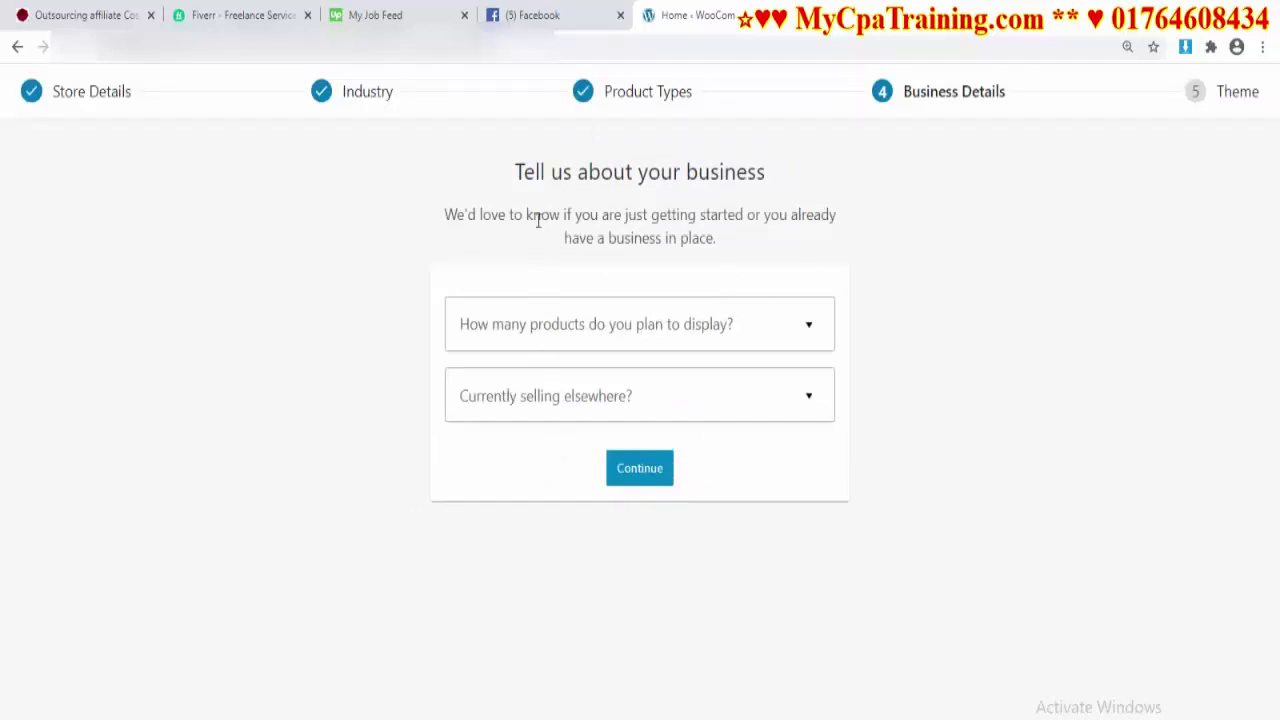
# - Submit the business details with 101 - 1,000 products, No for selling elsewhere, and the Facebook, Mailchimp and Google Ads options left on
pyautogui.click(694, 331)
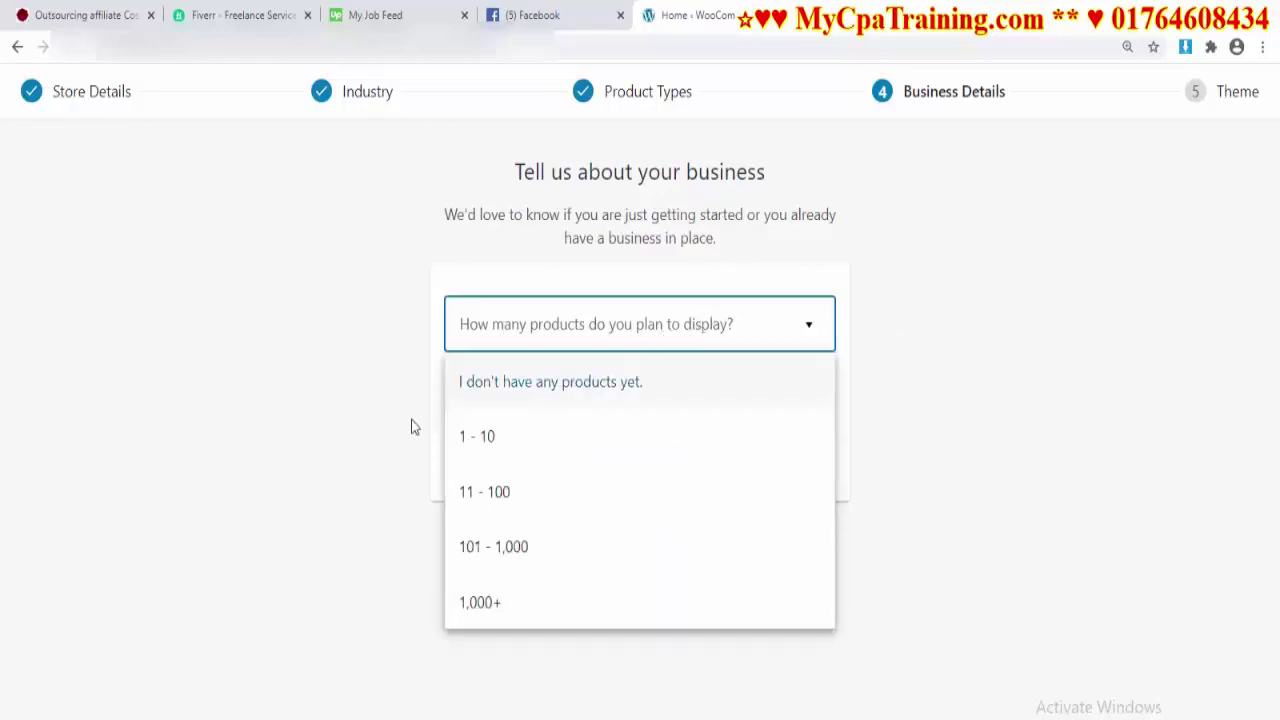
pyautogui.click(499, 565)
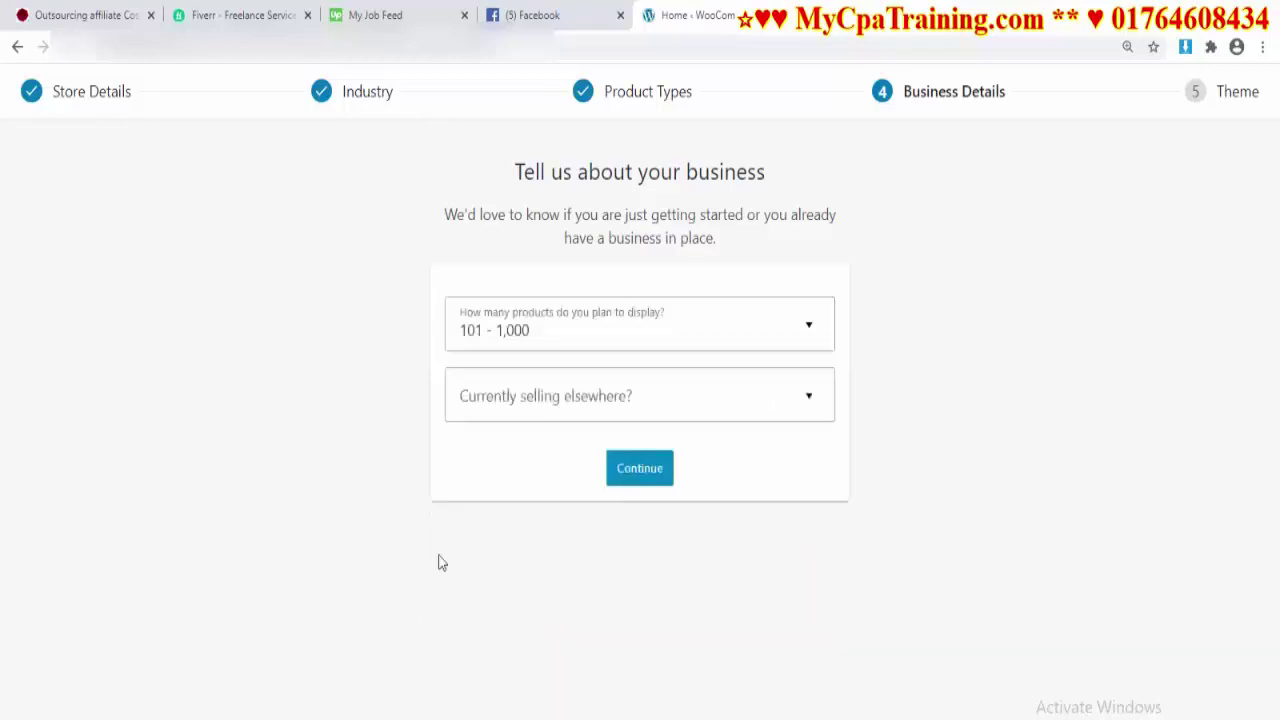
pyautogui.click(547, 408)
pyautogui.click(474, 480)
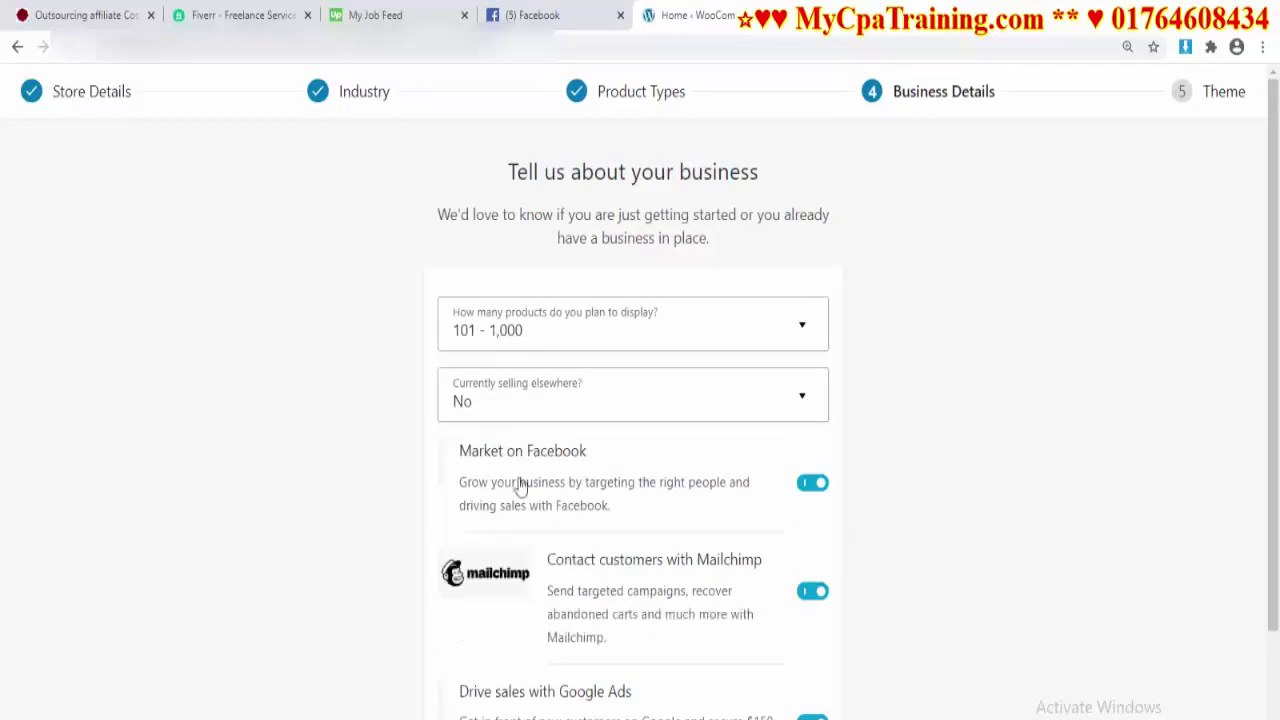
pyautogui.scroll(-2, 881, 545)
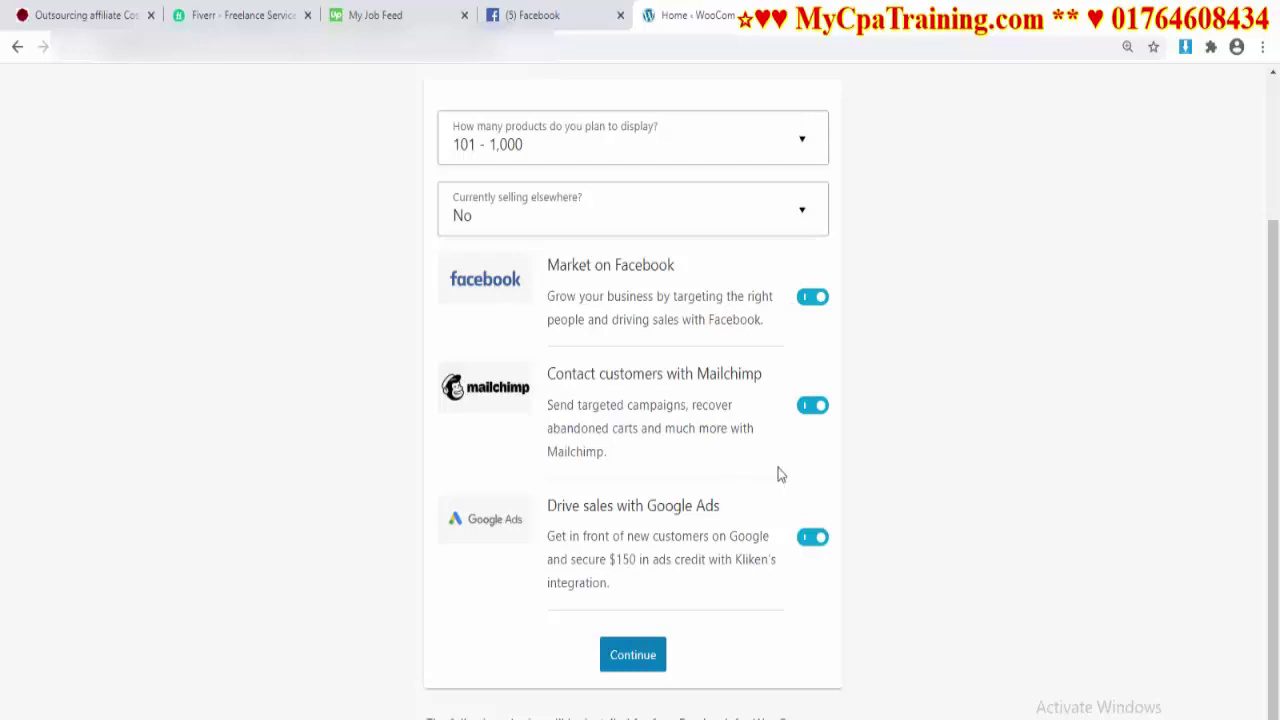
pyautogui.click(633, 655)
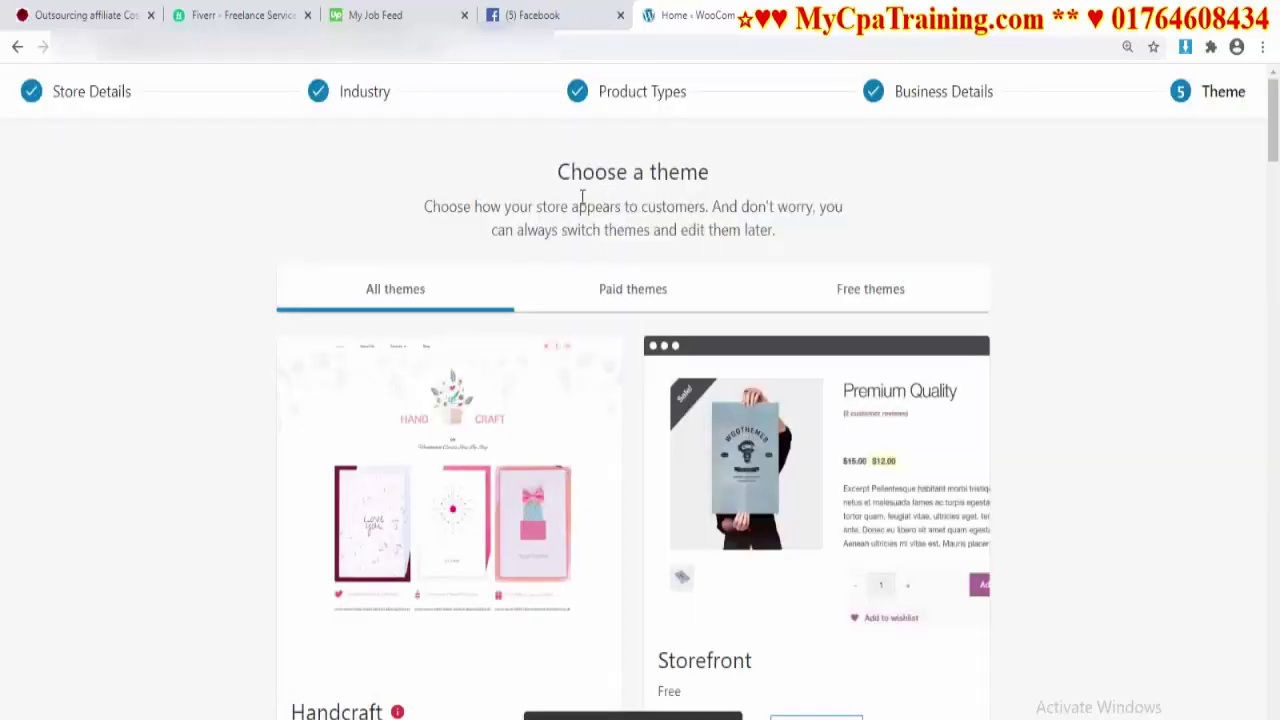
# - Look over the offered store themes and continue with the active Handcraft theme
pyautogui.scroll(-10, 724, 495)
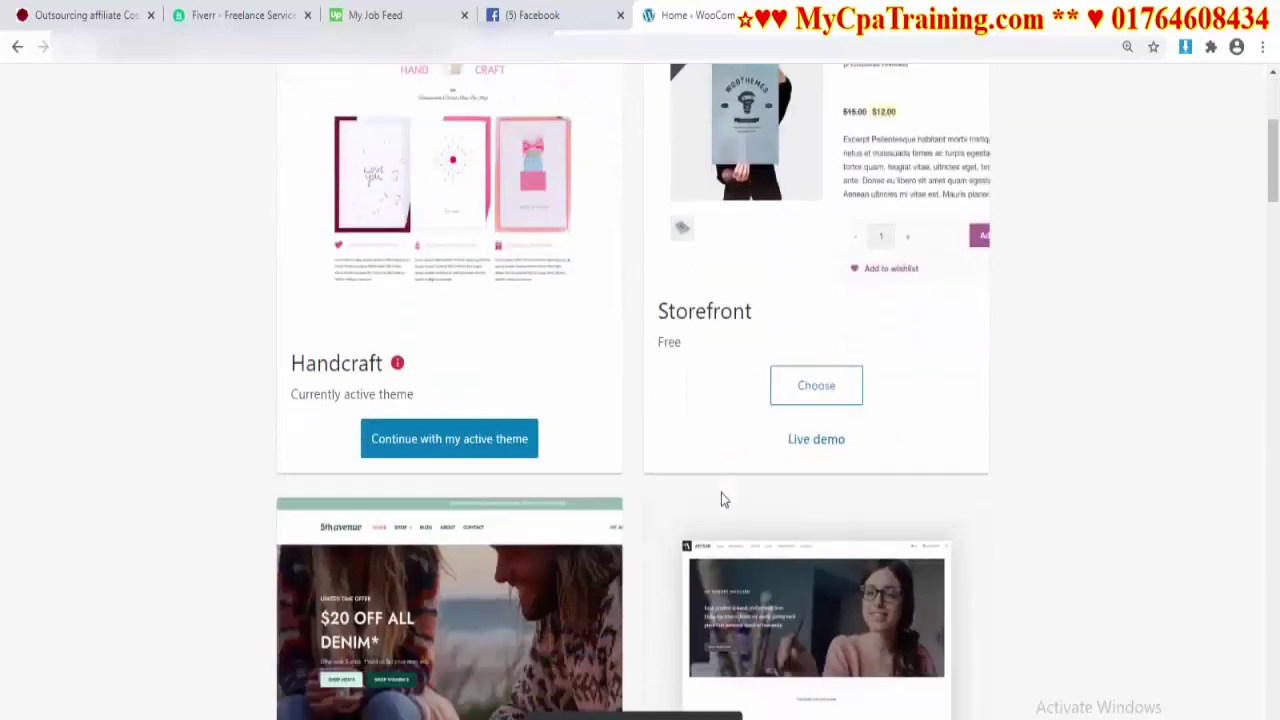
pyautogui.scroll(8, 646, 528)
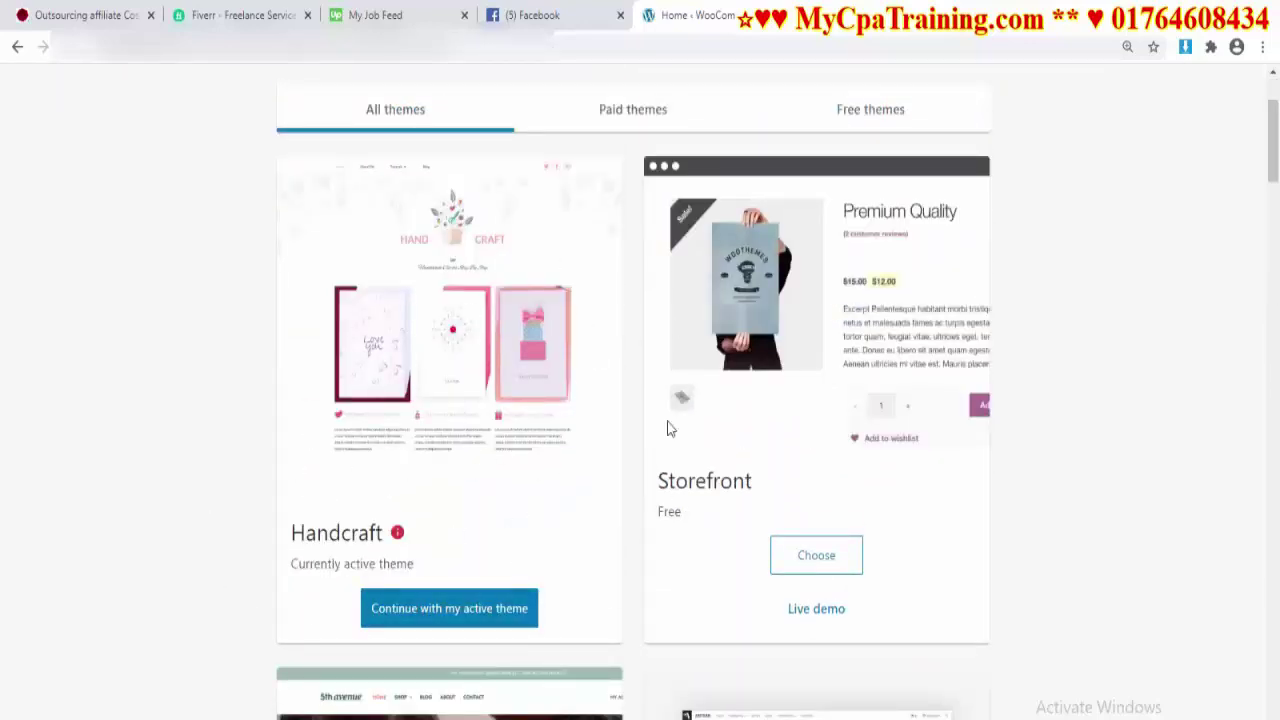
pyautogui.click(467, 617)
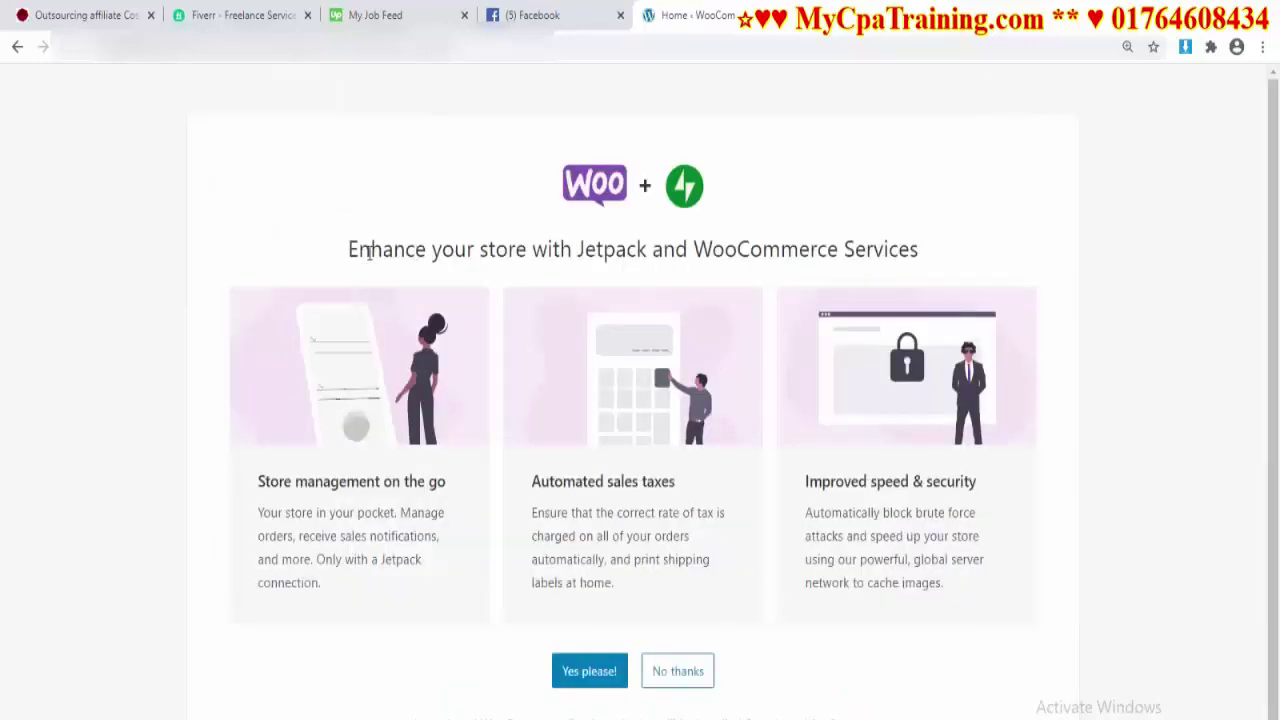
# - Read the Jetpack and WooCommerce Services offer, and review the WooCommerce home page's submenu and remaining setup tasks
pyautogui.moveTo(348, 250); pyautogui.dragTo(946, 259)
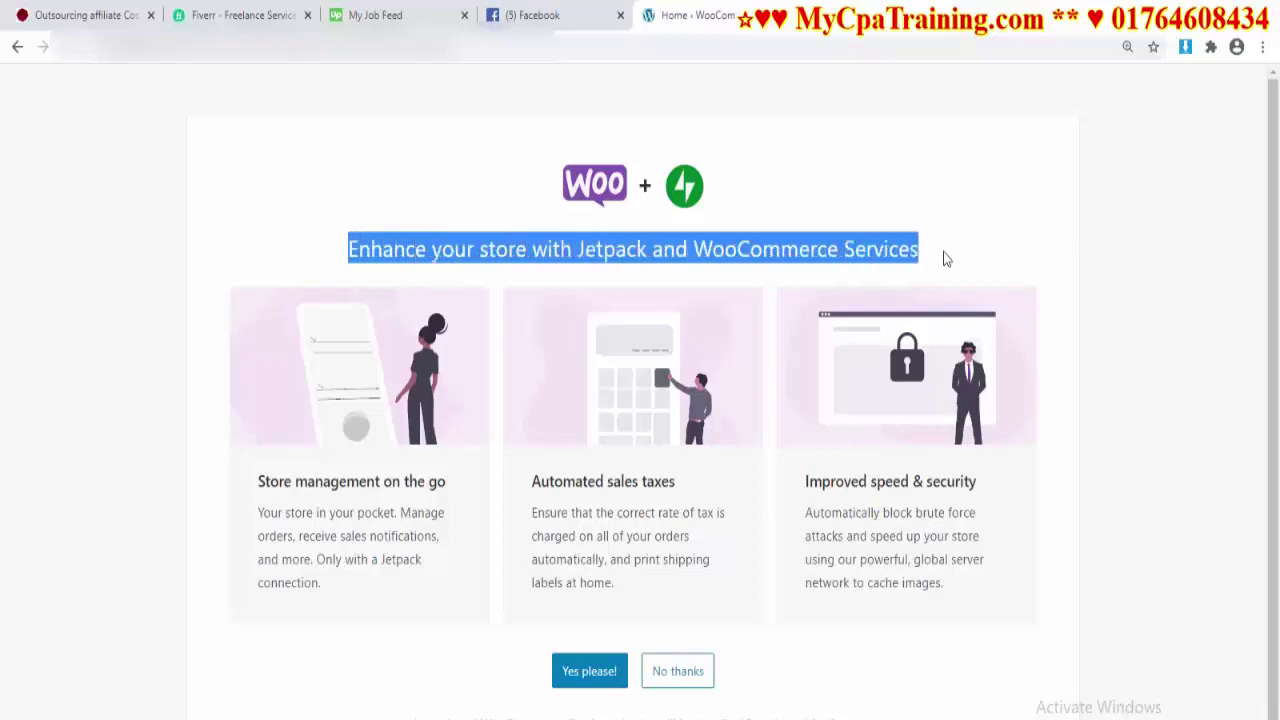
pyautogui.scroll(-1, 692, 507)
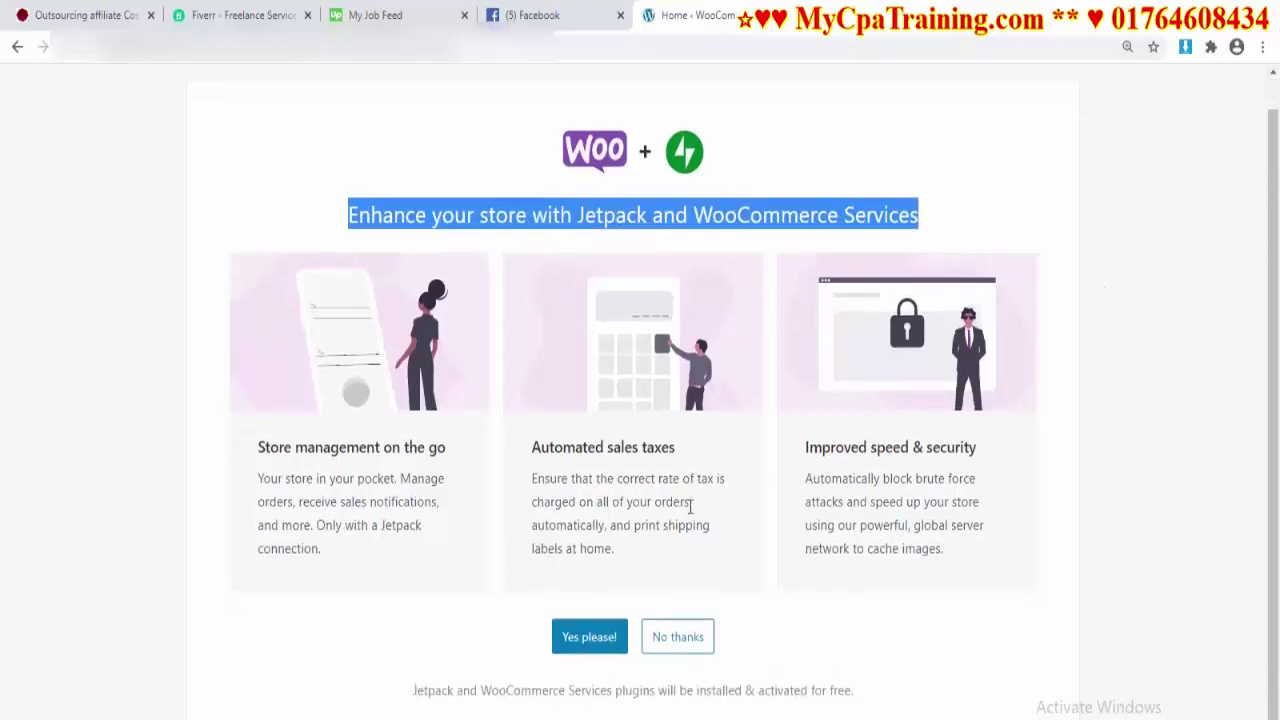
pyautogui.scroll(1, 689, 504)
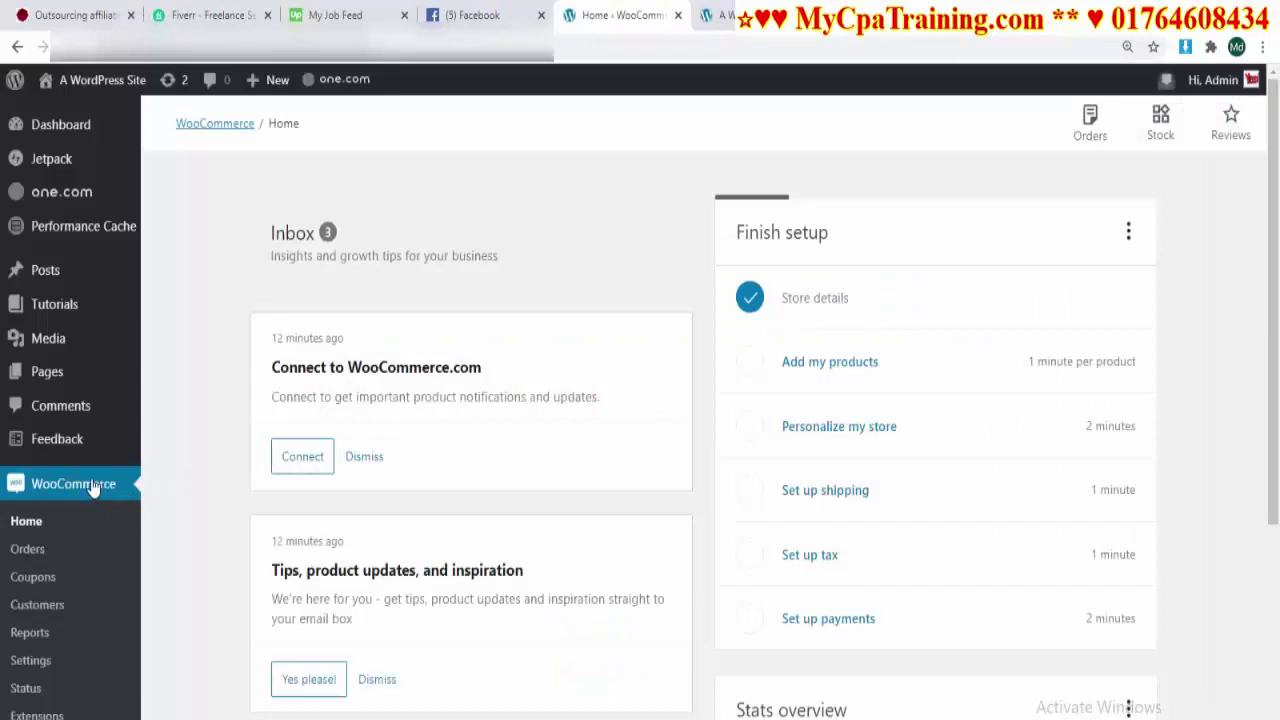
pyautogui.scroll(-3, 70, 515)
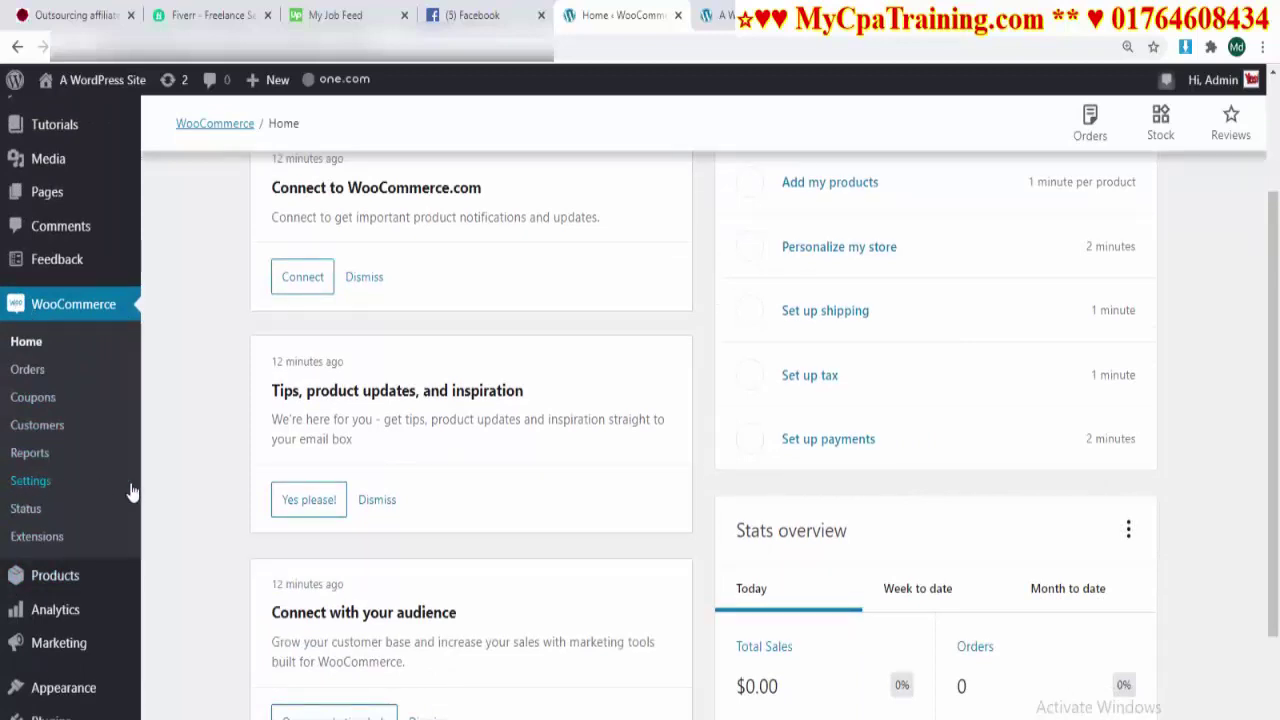
pyautogui.scroll(1, 823, 468)
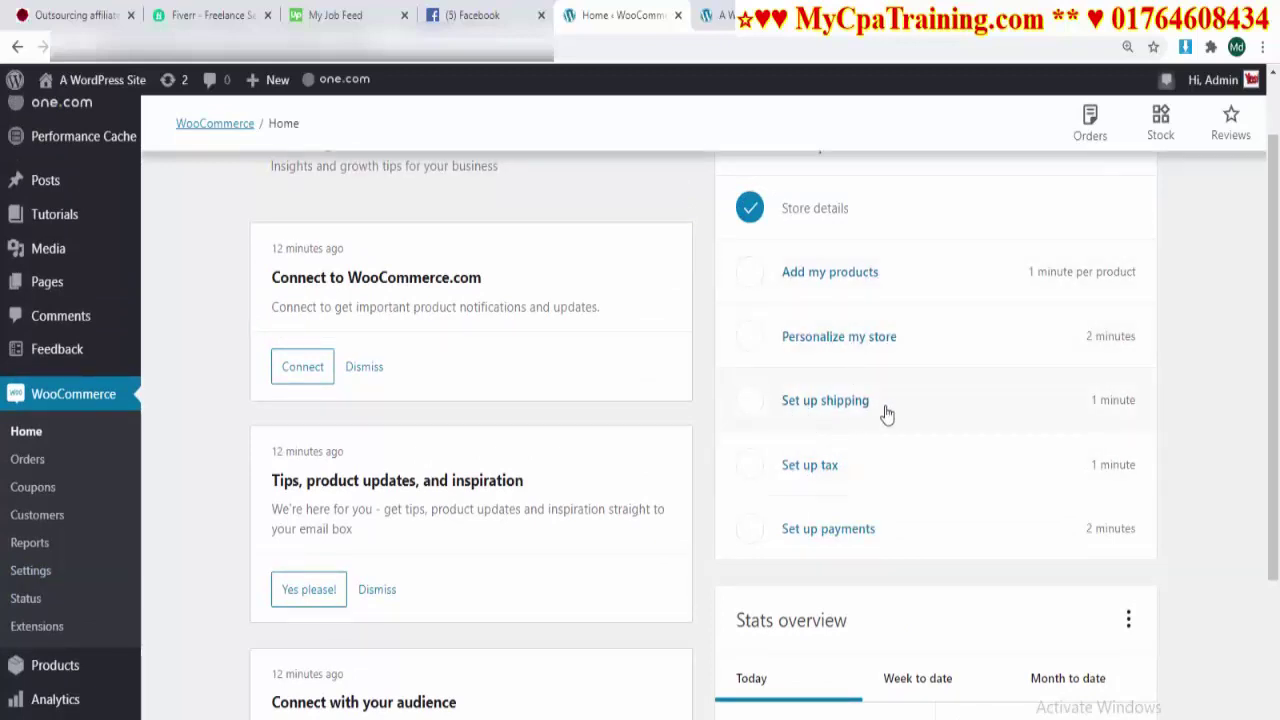
# - Switch to YouTube, search for the channel owner's WooCommerce videos and look through the results
pyautogui.scroll(1, 866, 480)
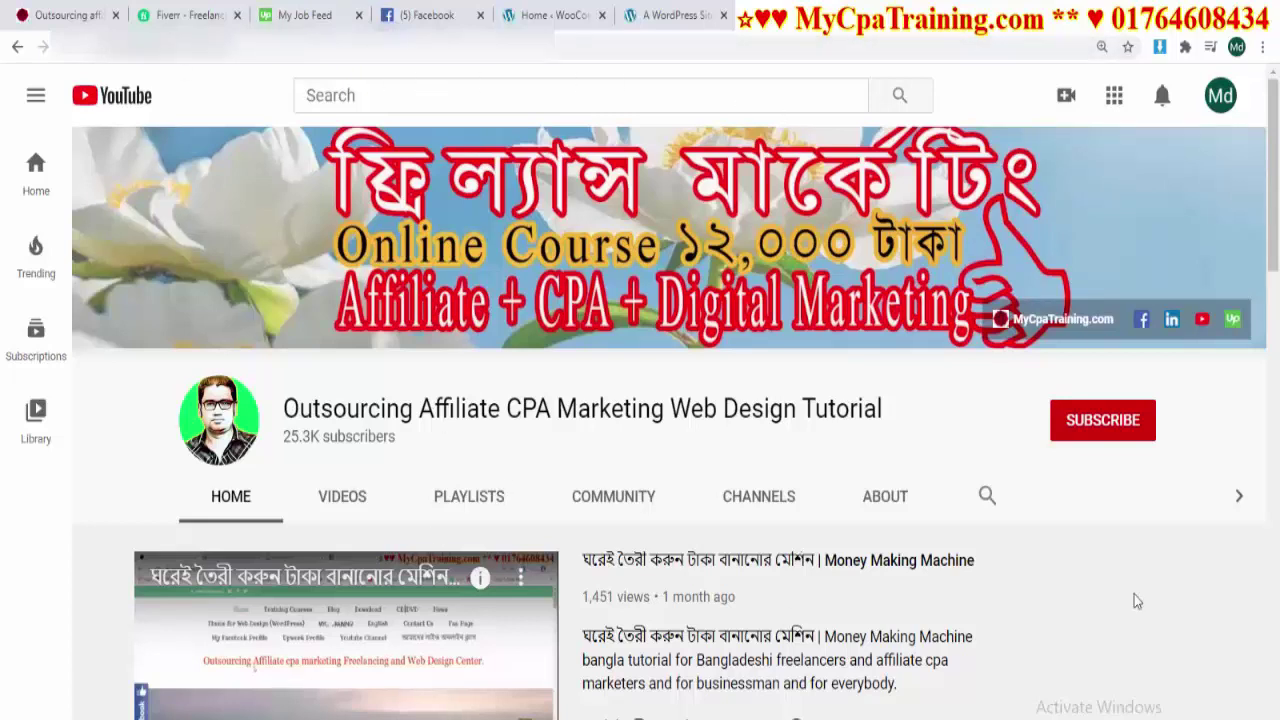
pyautogui.scroll(-2, 794, 471)
pyautogui.scroll(2, 794, 471)
pyautogui.click(357, 96)
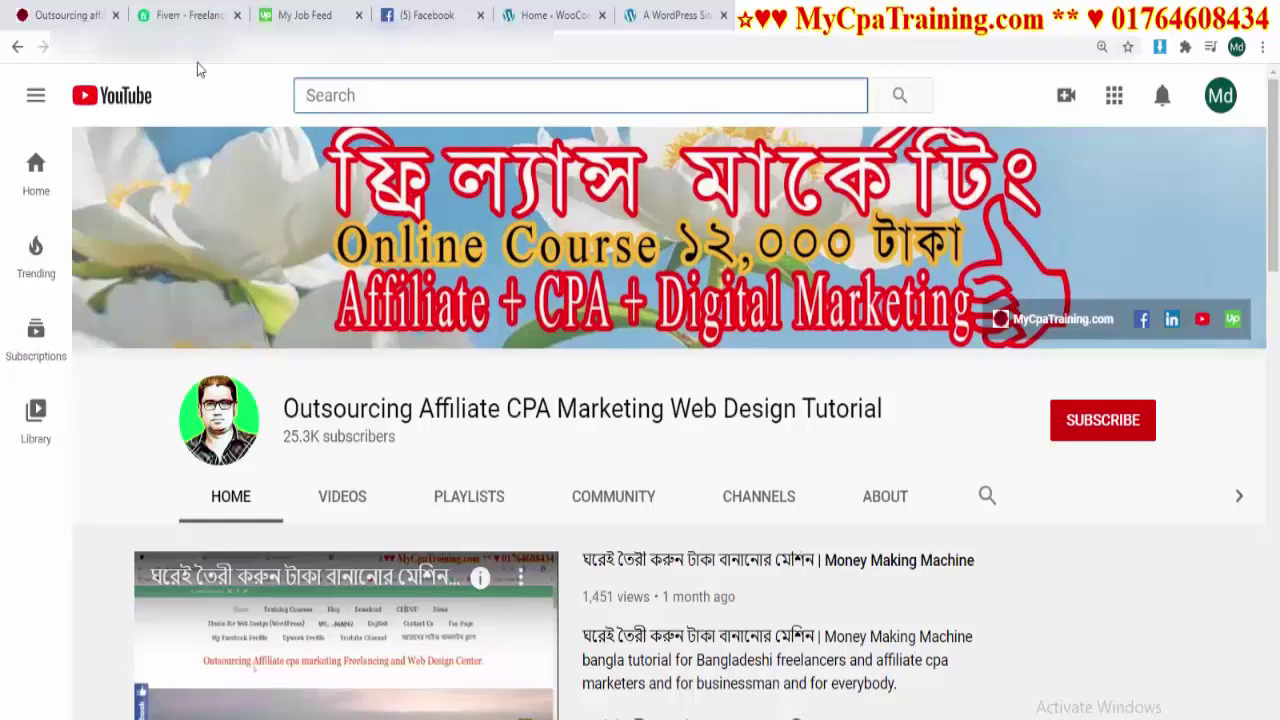
pyautogui.write('va')
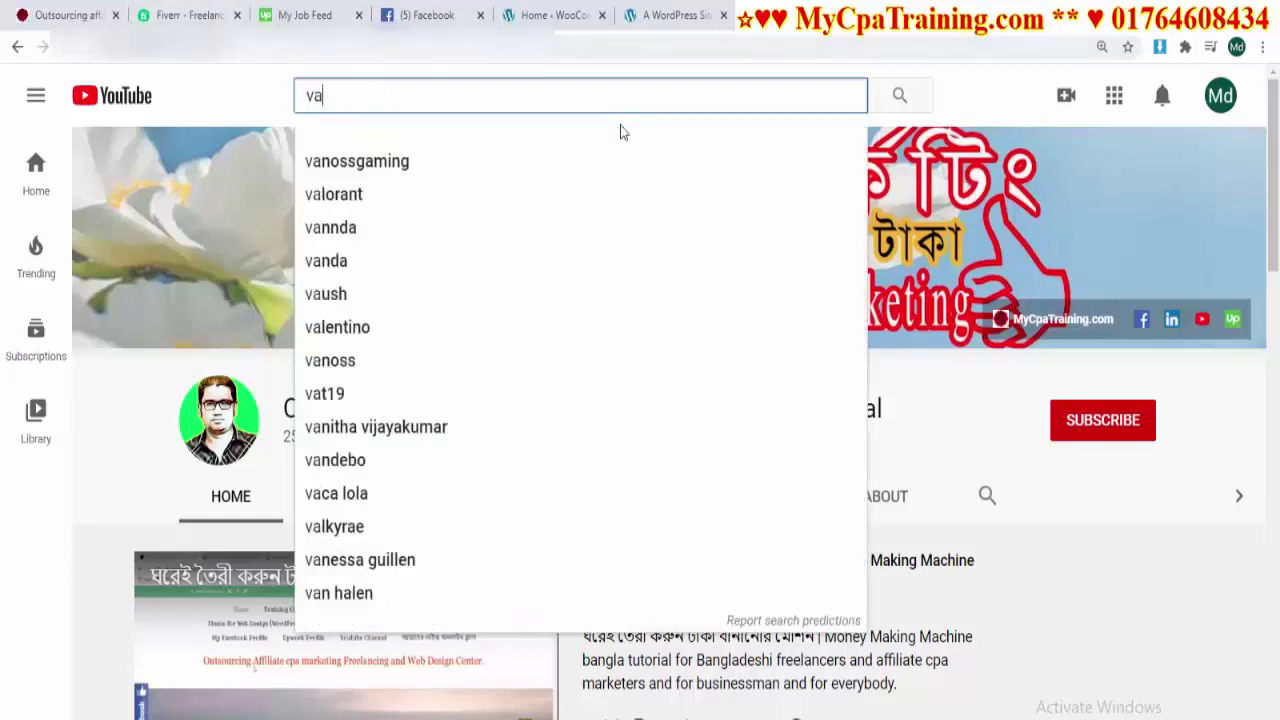
pyautogui.write('ishipon ')
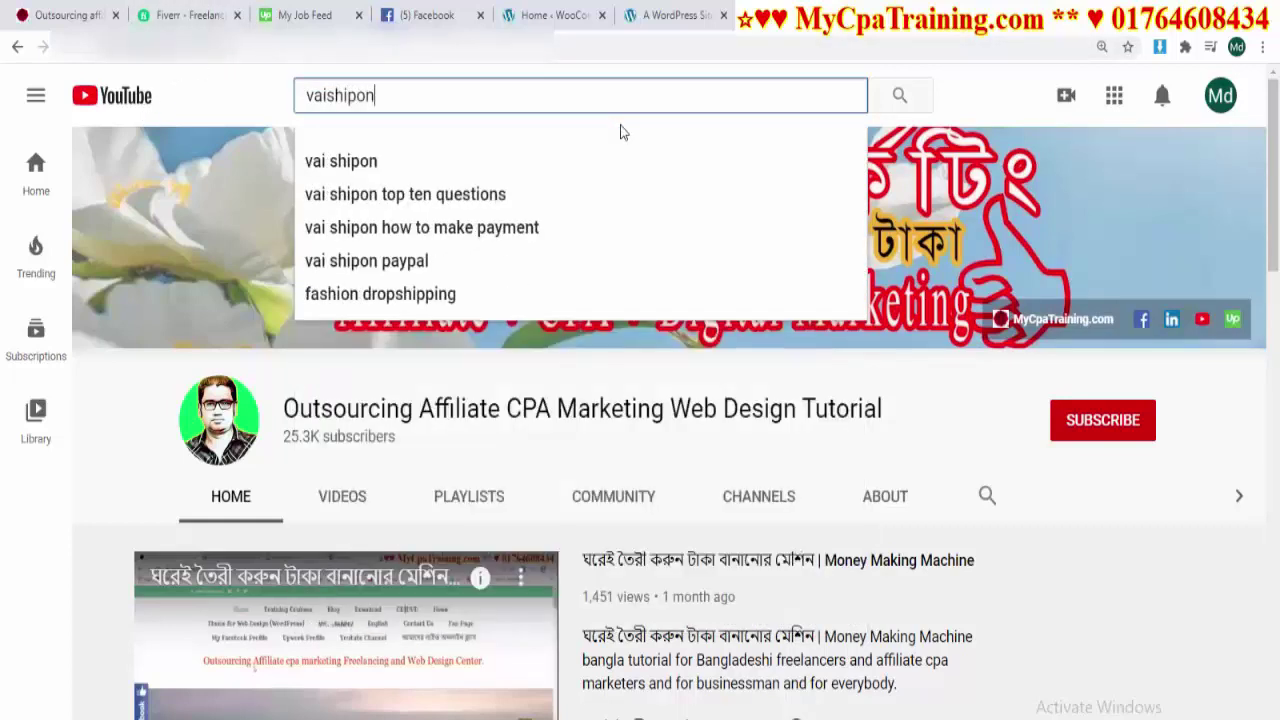
pyautogui.write('woocommerce')
pyautogui.press('Return')
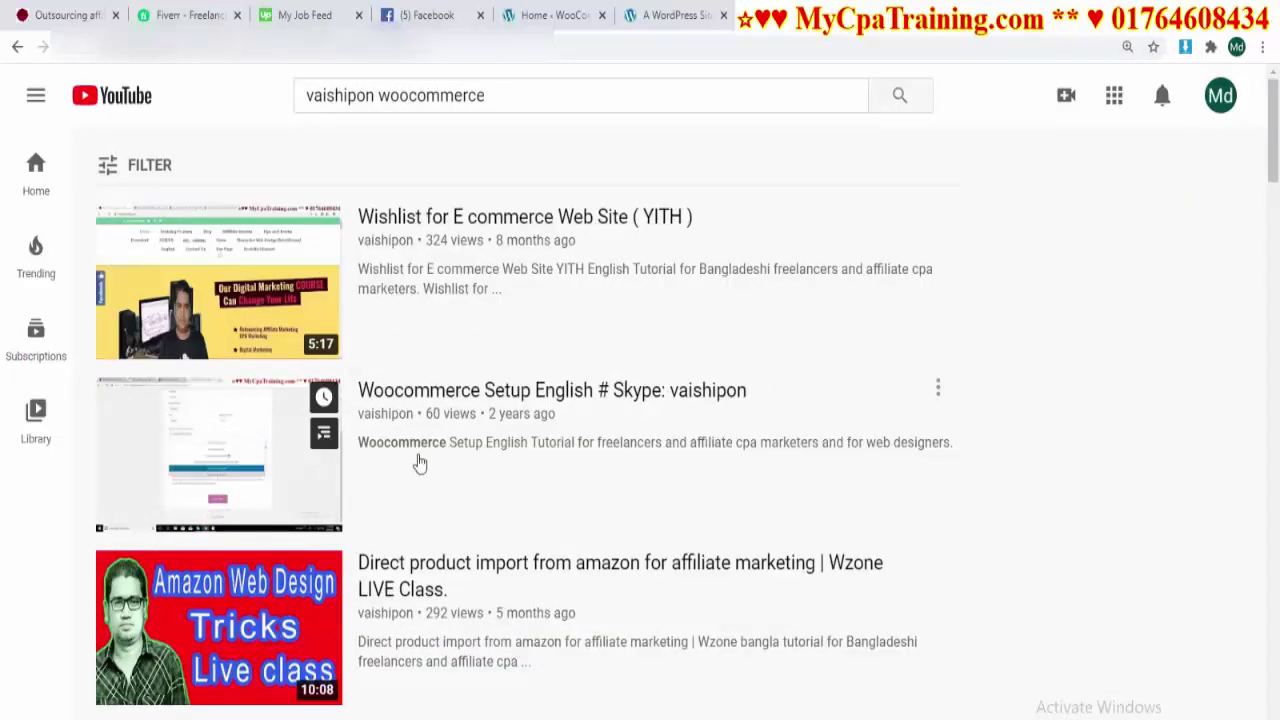
pyautogui.scroll(-2, 514, 528)
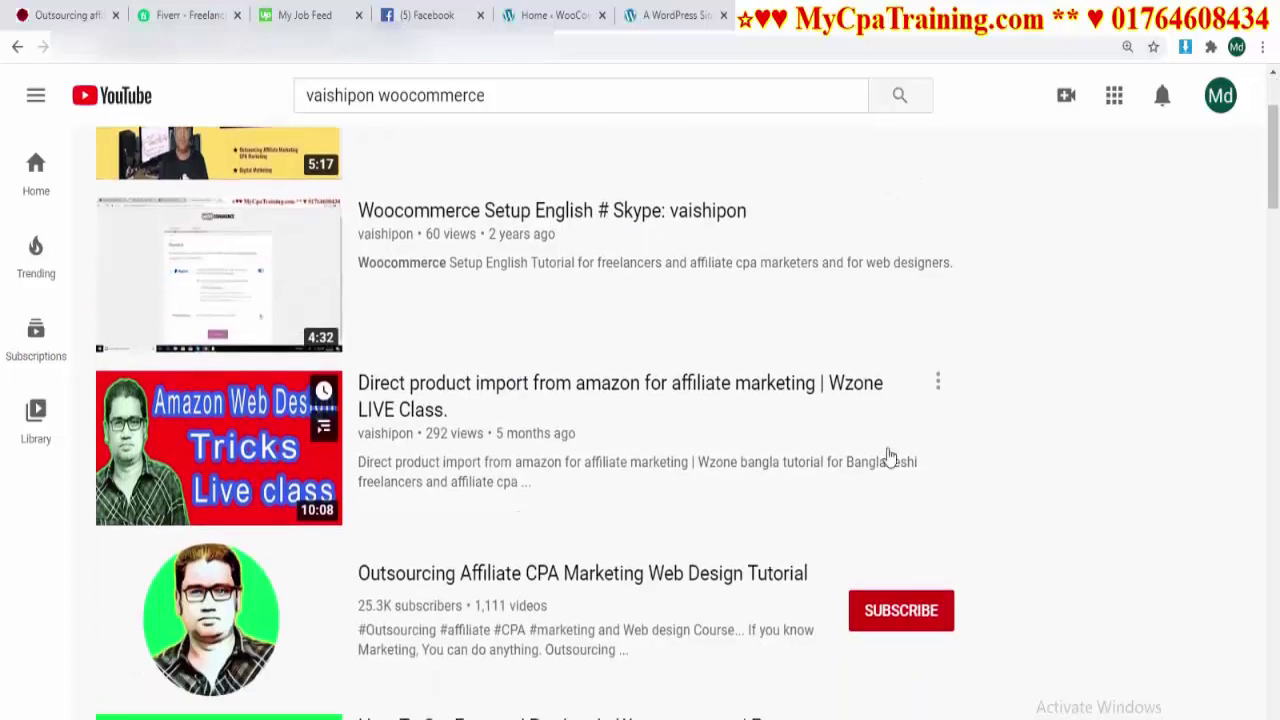
pyautogui.scroll(-3, 380, 481)
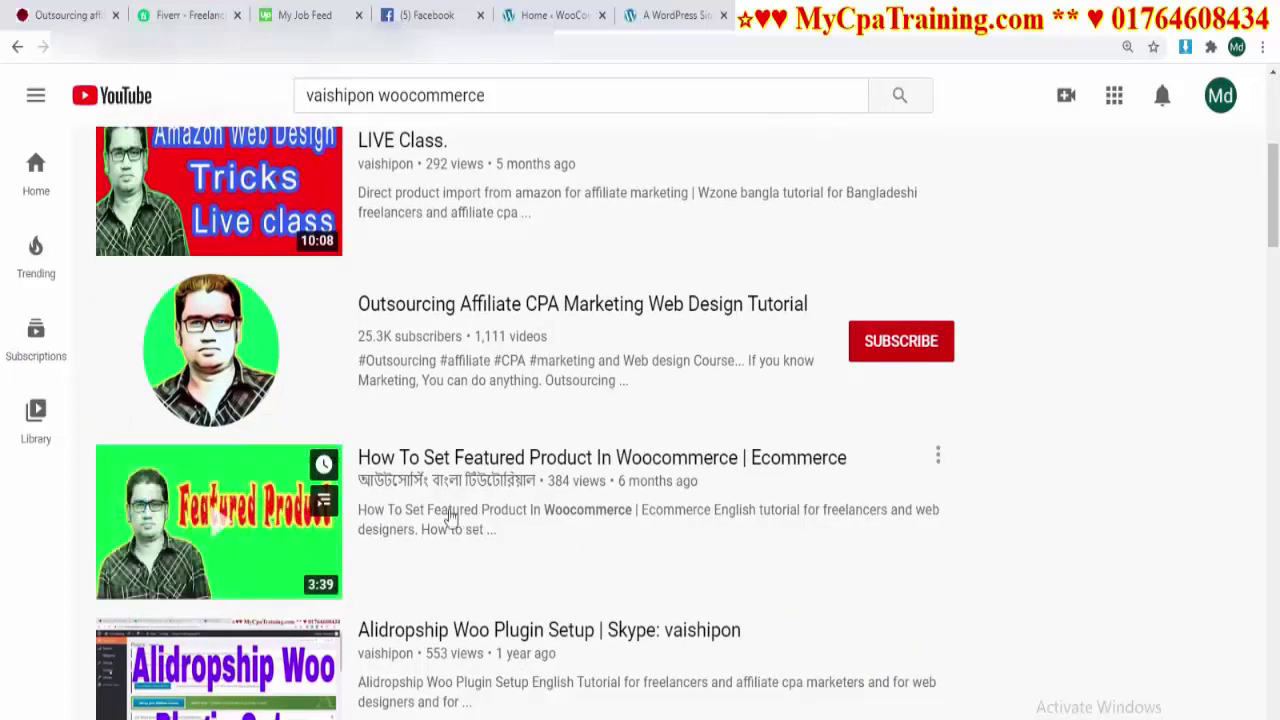
# - Return to the WooCommerce home page and review its inbox messages and remaining setup tasks
pyautogui.click(546, 14)
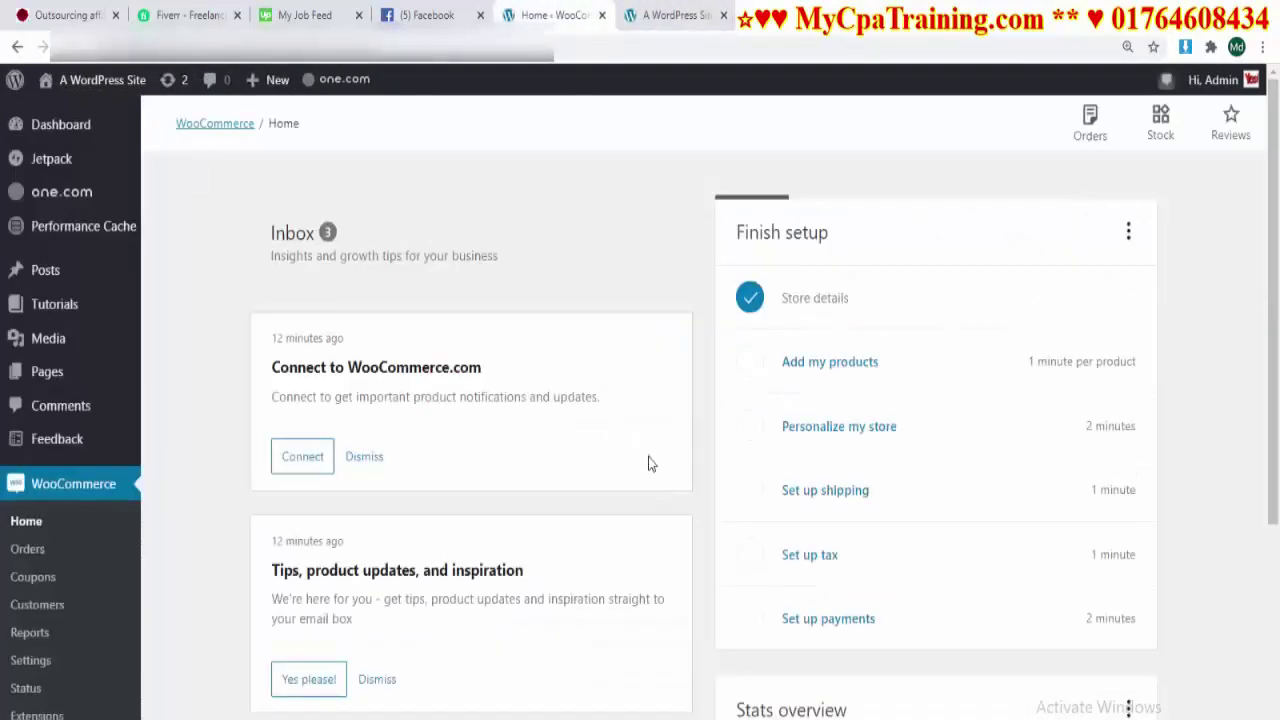
pyautogui.scroll(-3, 648, 460)
pyautogui.scroll(3, 648, 460)
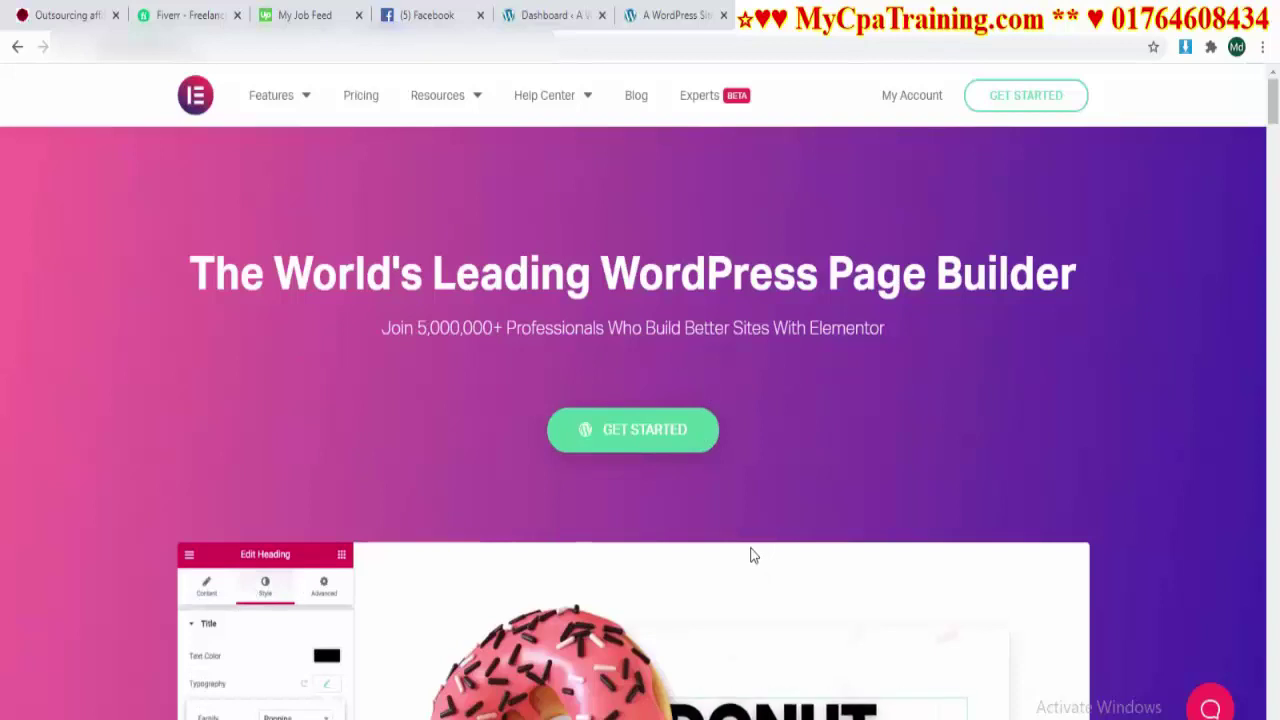
# - Open Elementor's pricing page and compare the prices, site limits and features of the Free, Personal, Plus and Expert plans
pyautogui.click(358, 95)
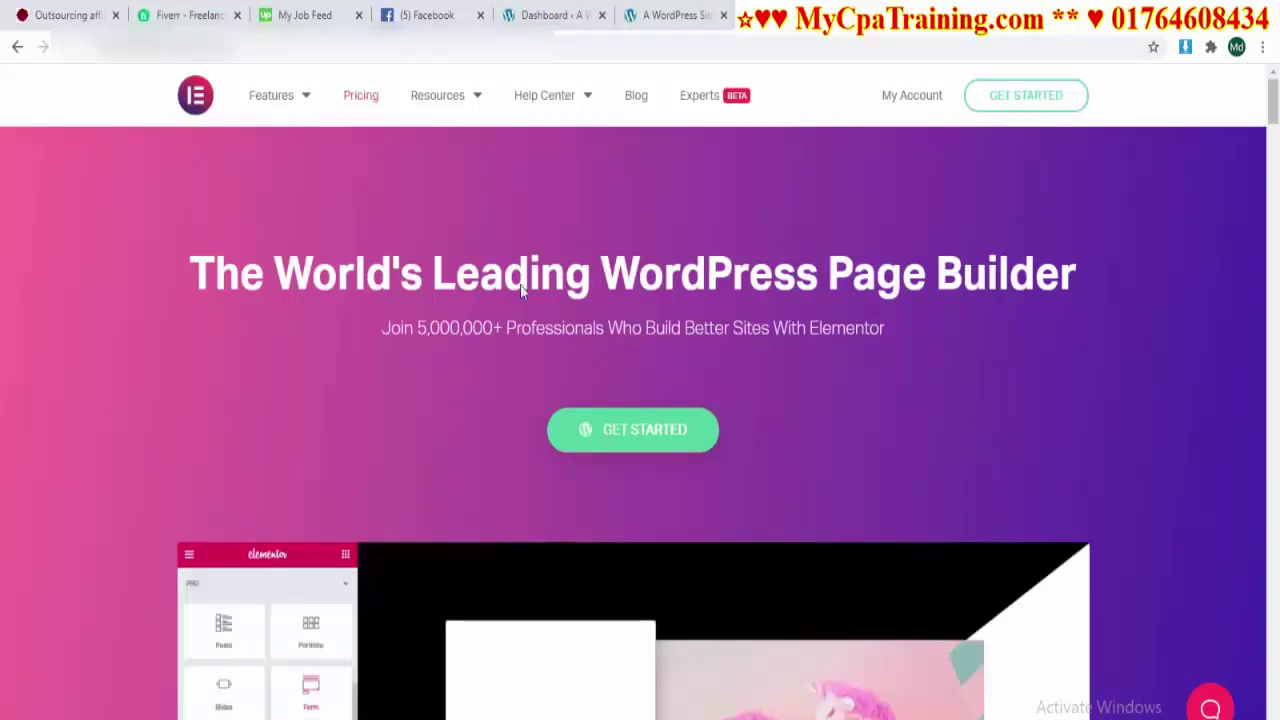
pyautogui.scroll(-4, 506, 487)
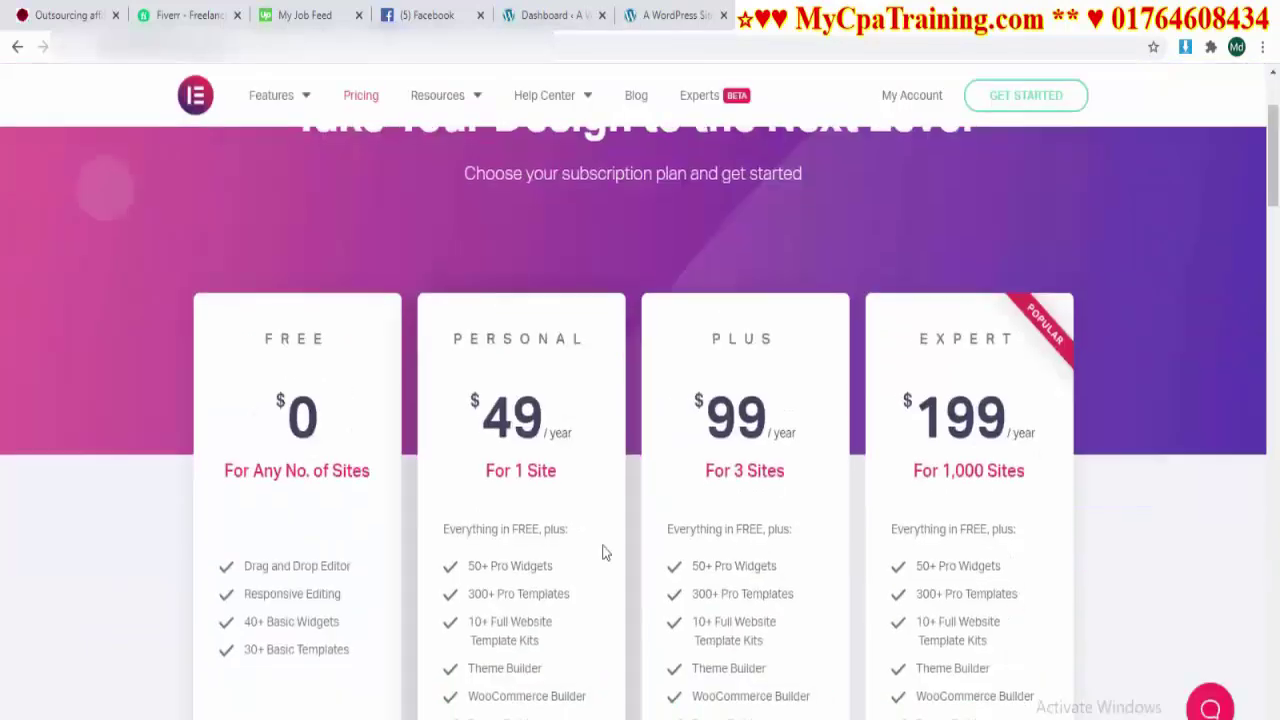
pyautogui.scroll(2, 820, 543)
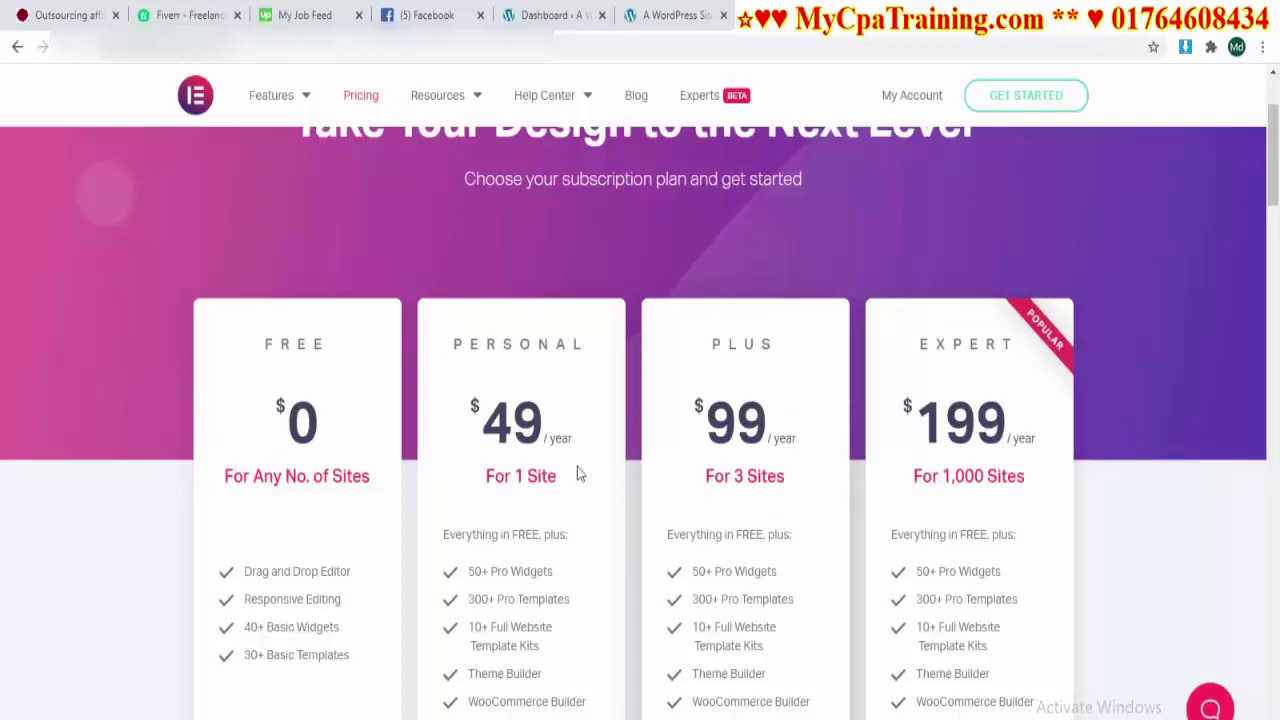
pyautogui.scroll(-3, 577, 466)
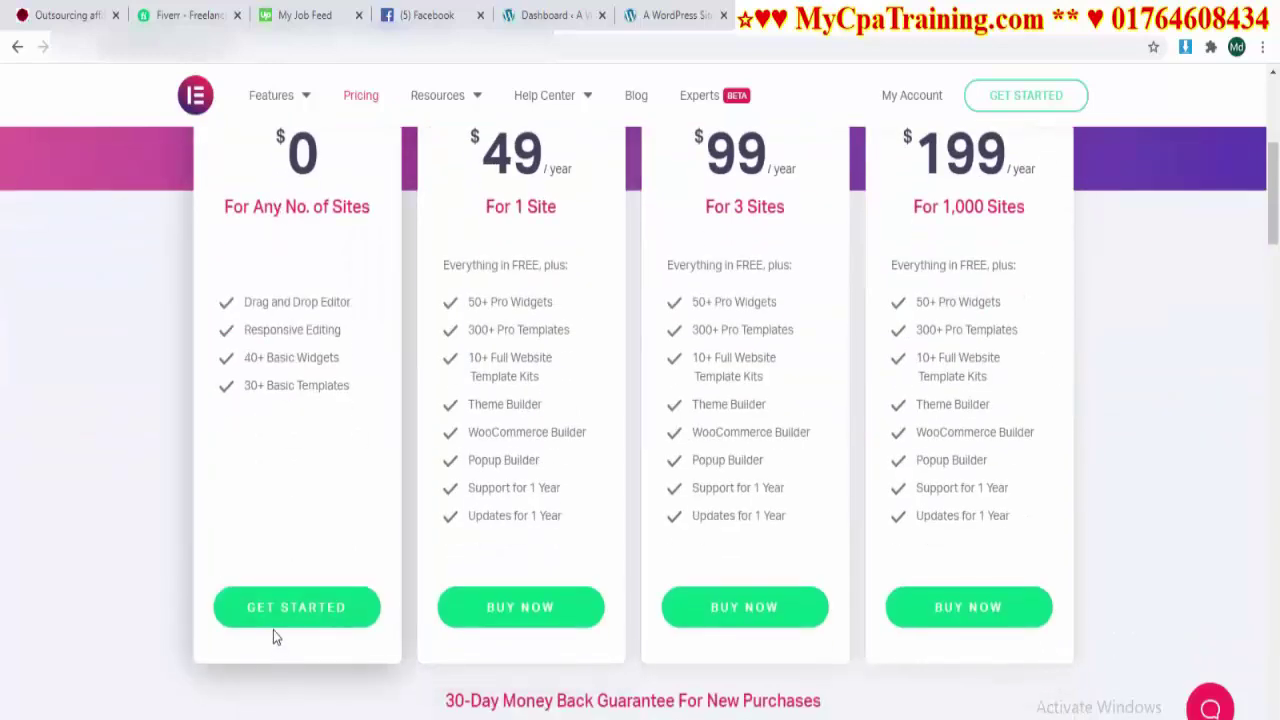
pyautogui.scroll(4, 320, 290)
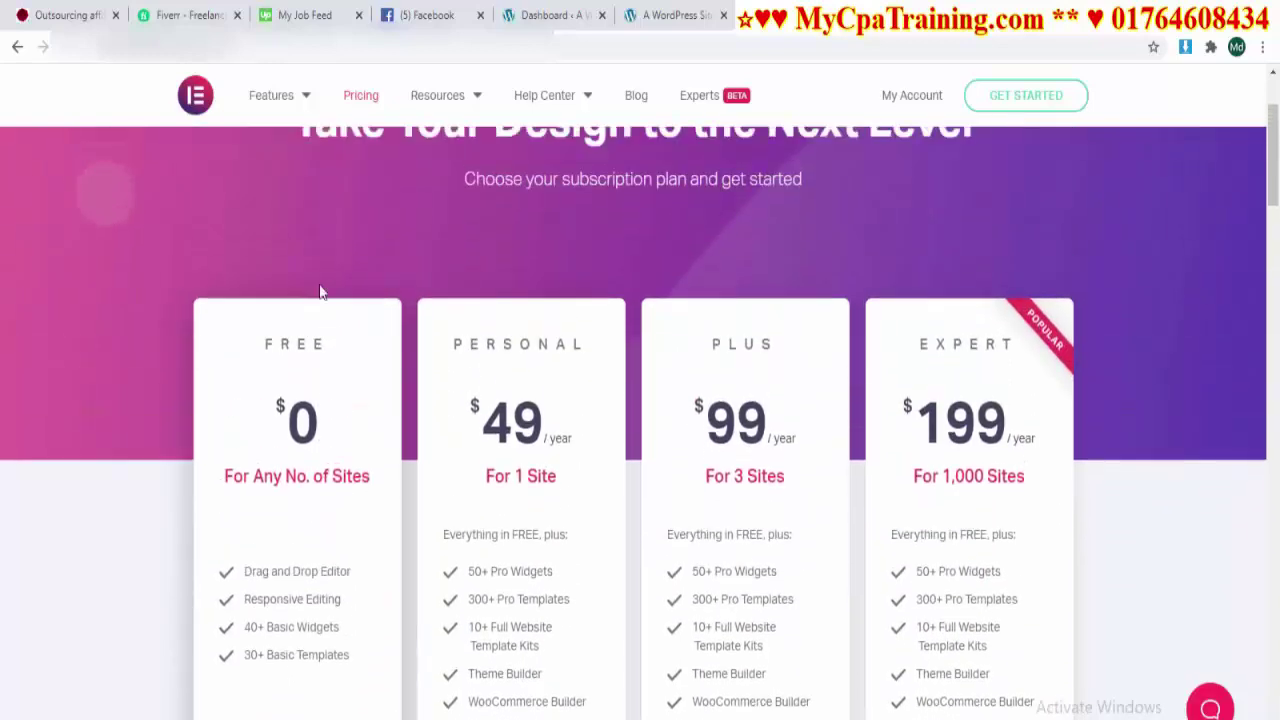
pyautogui.scroll(1, 806, 486)
pyautogui.scroll(-2, 800, 486)
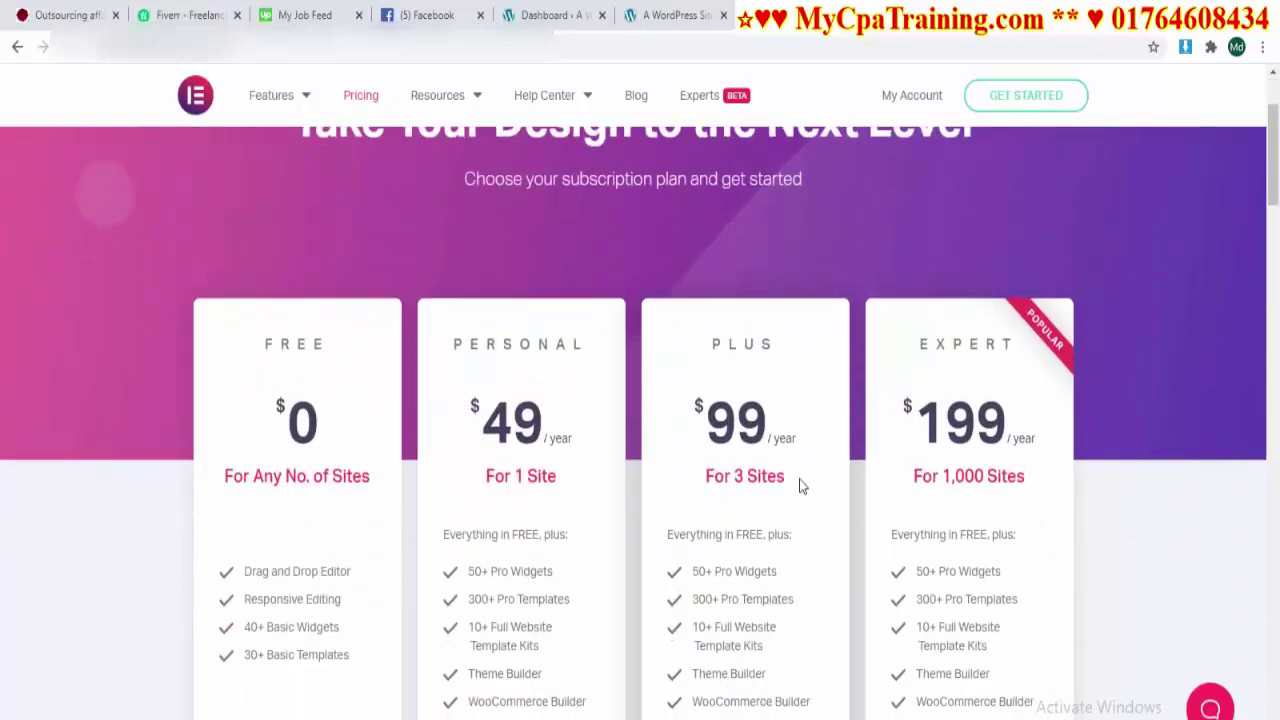
pyautogui.scroll(-1, 598, 534)
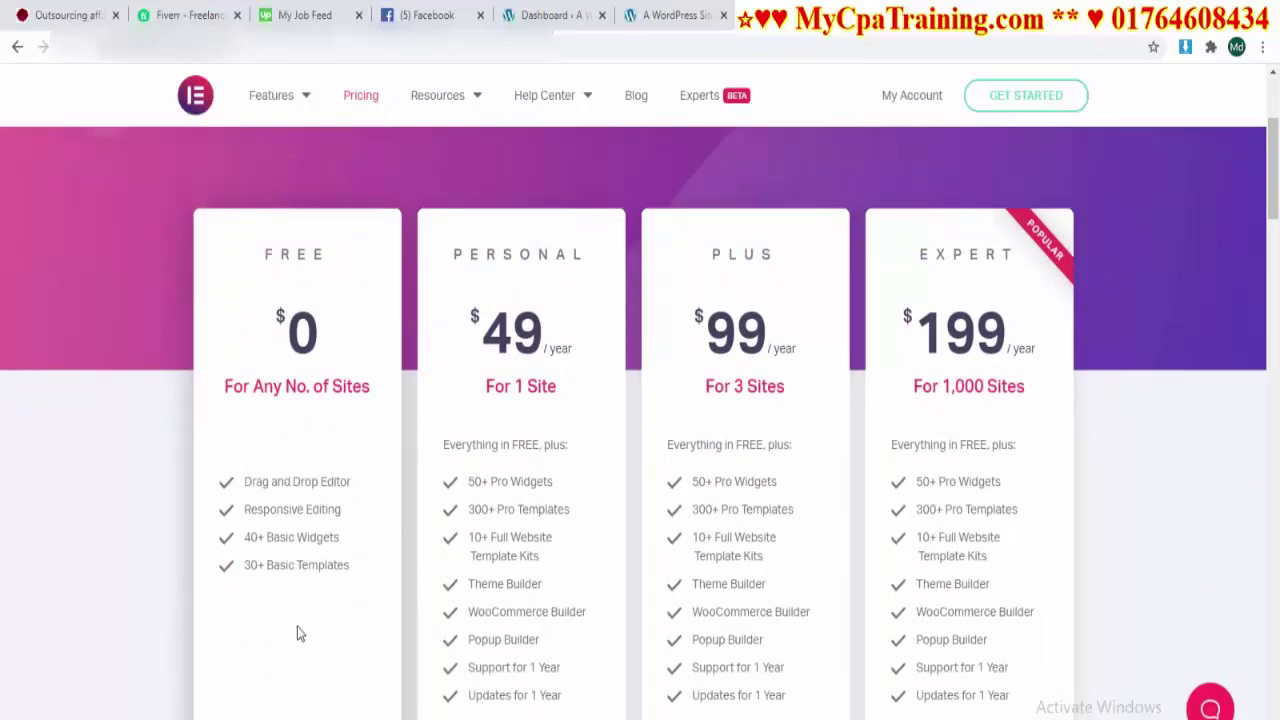
pyautogui.scroll(-3, 297, 633)
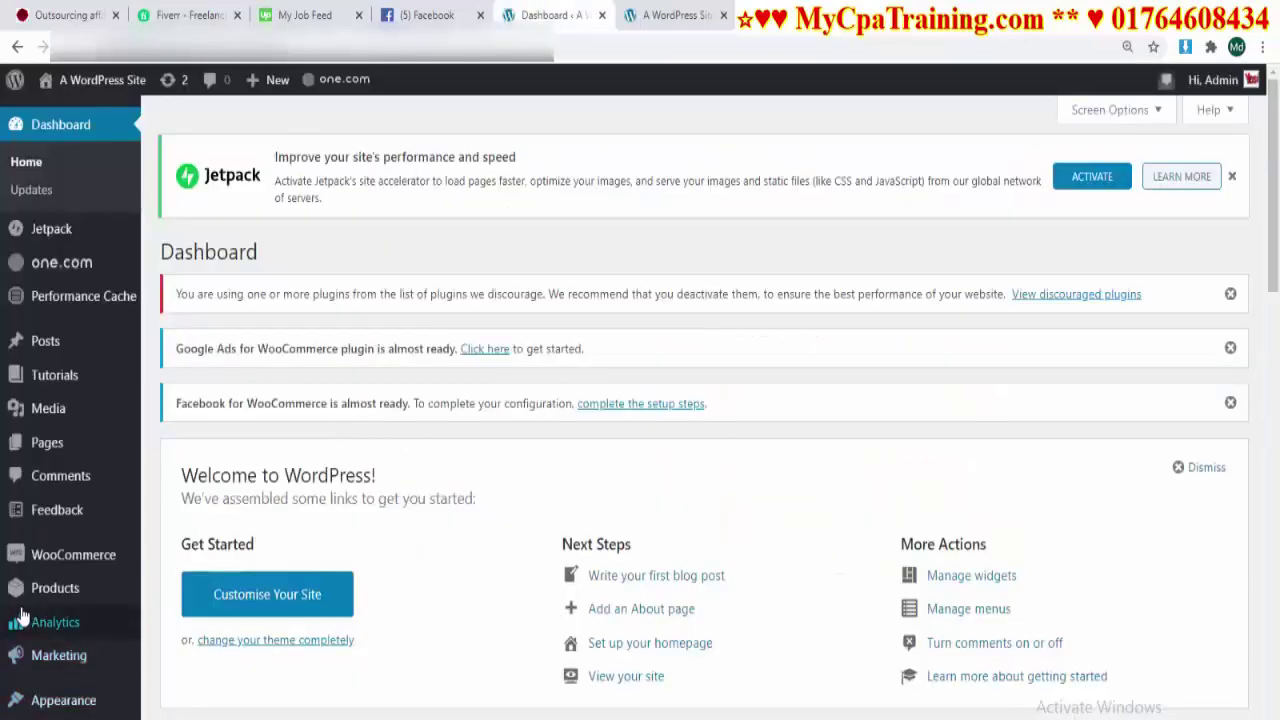
# - Return to the WordPress dashboard, go to adding a new plugin and search the plugin directory for "elementor"
pyautogui.scroll(-3, 45, 595)
pyautogui.moveTo(79, 530)
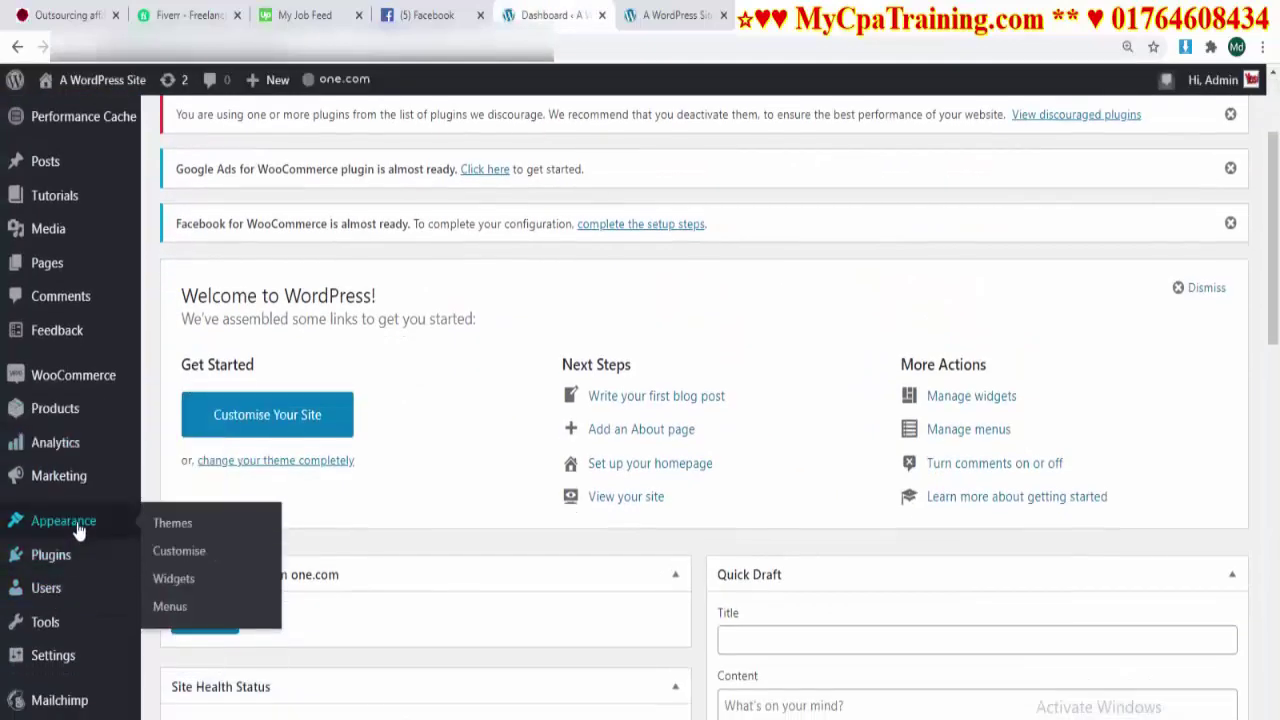
pyautogui.moveTo(50, 555)
pyautogui.click(170, 583)
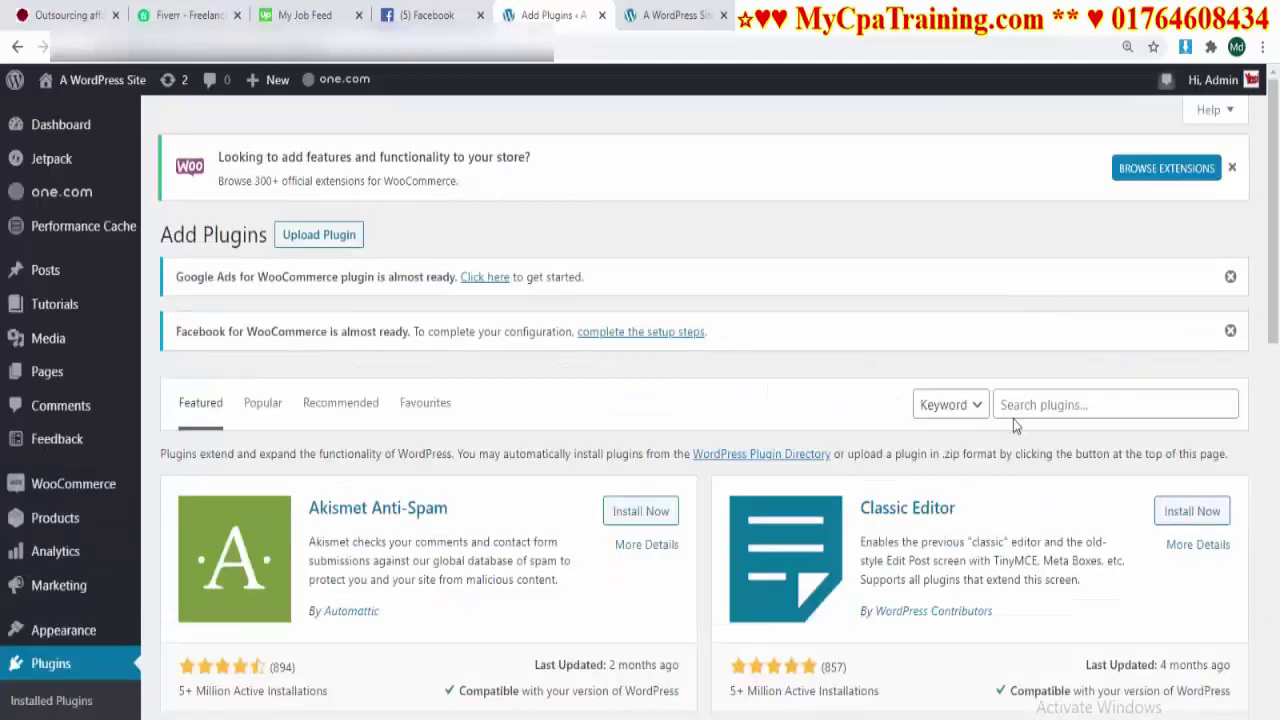
pyautogui.click(1013, 415)
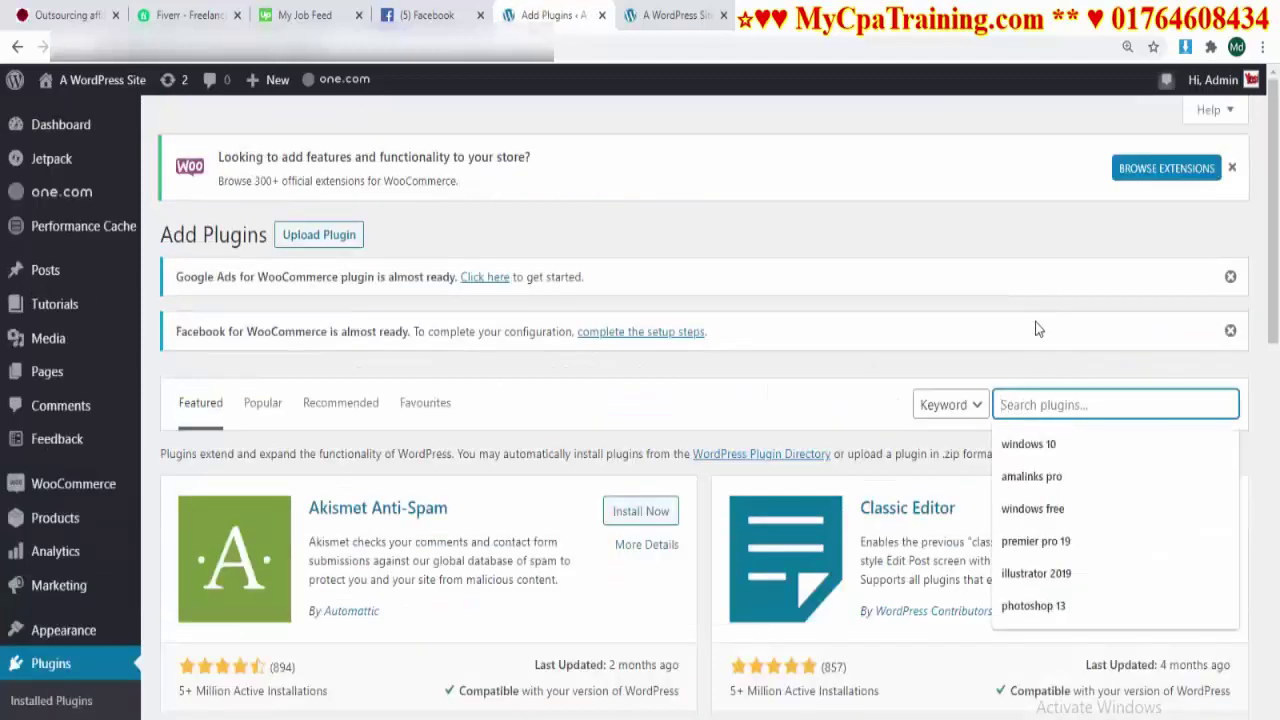
pyautogui.write('el')
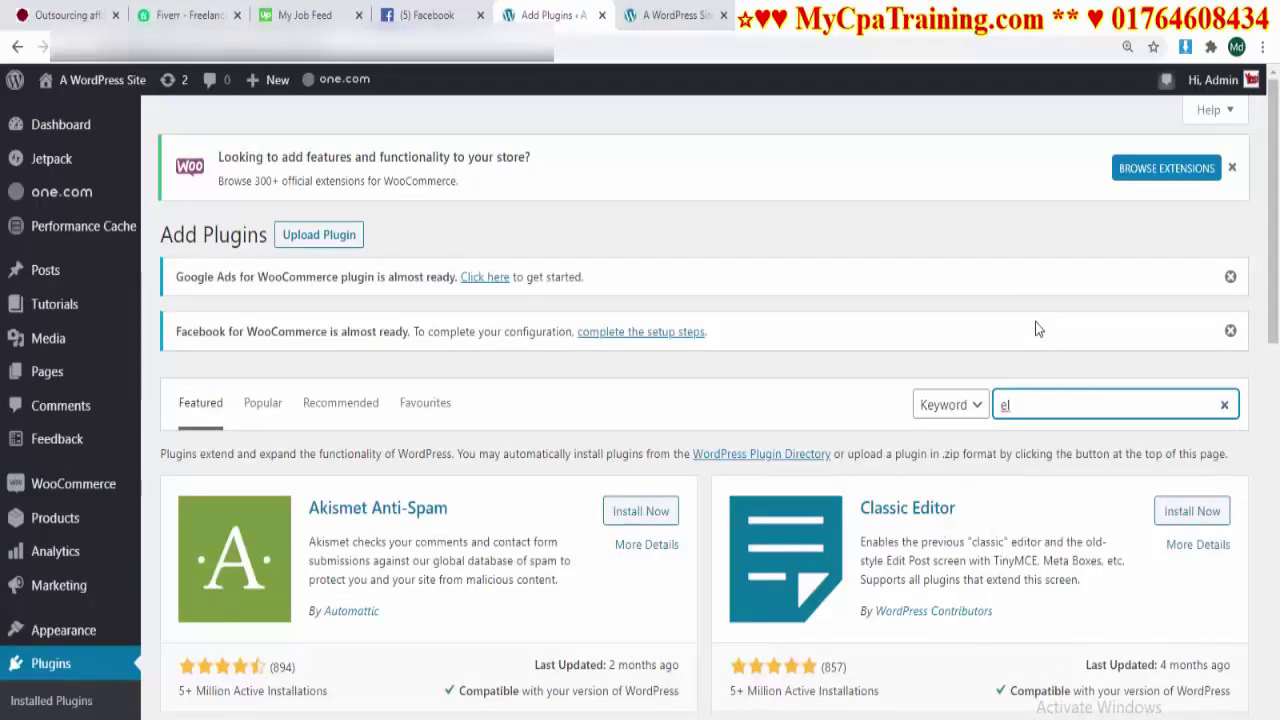
pyautogui.write('emen')
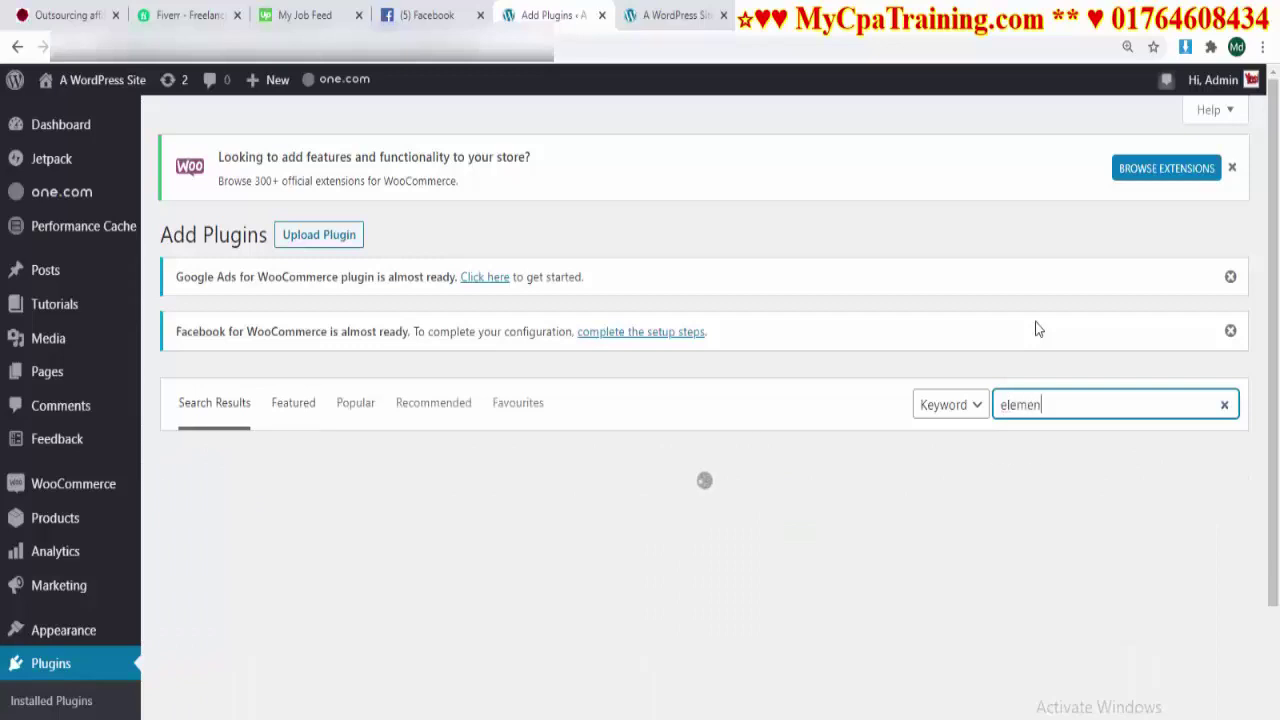
pyautogui.write('tor')
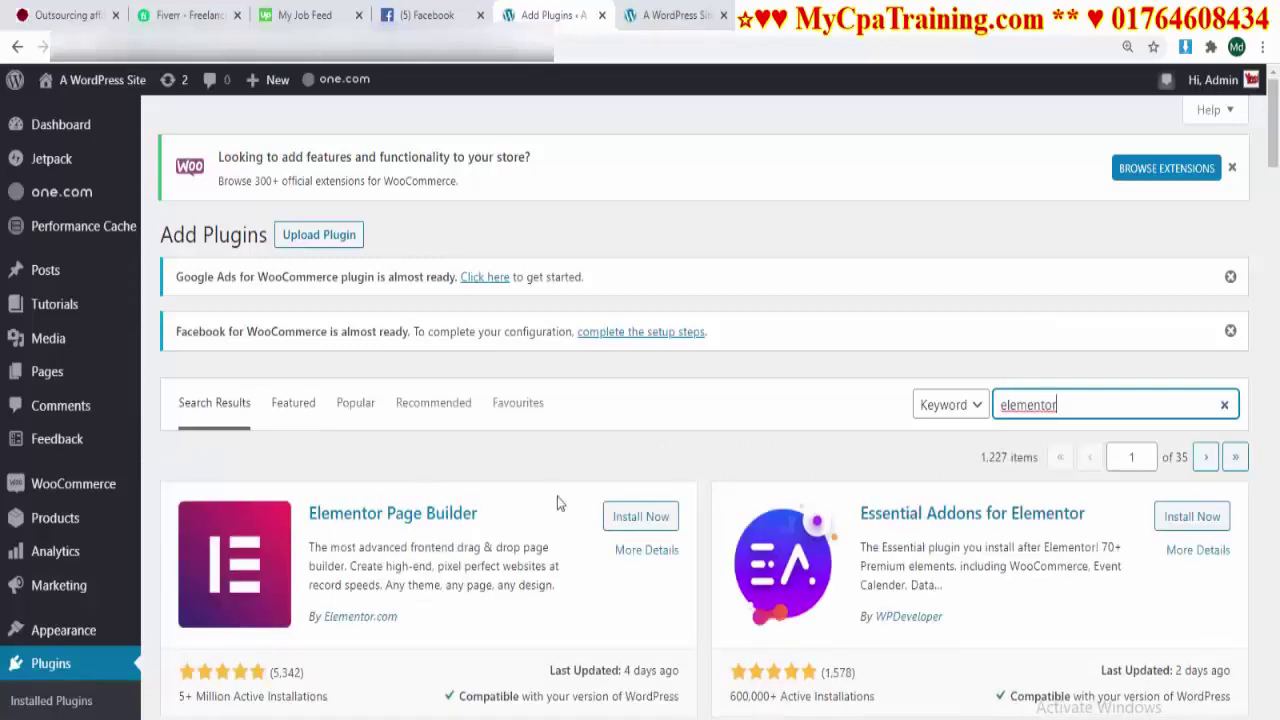
# - Install and activate the Elementor Page Builder plugin and close its Getting Started screen
pyautogui.scroll(-2, 558, 500)
pyautogui.click(643, 339)
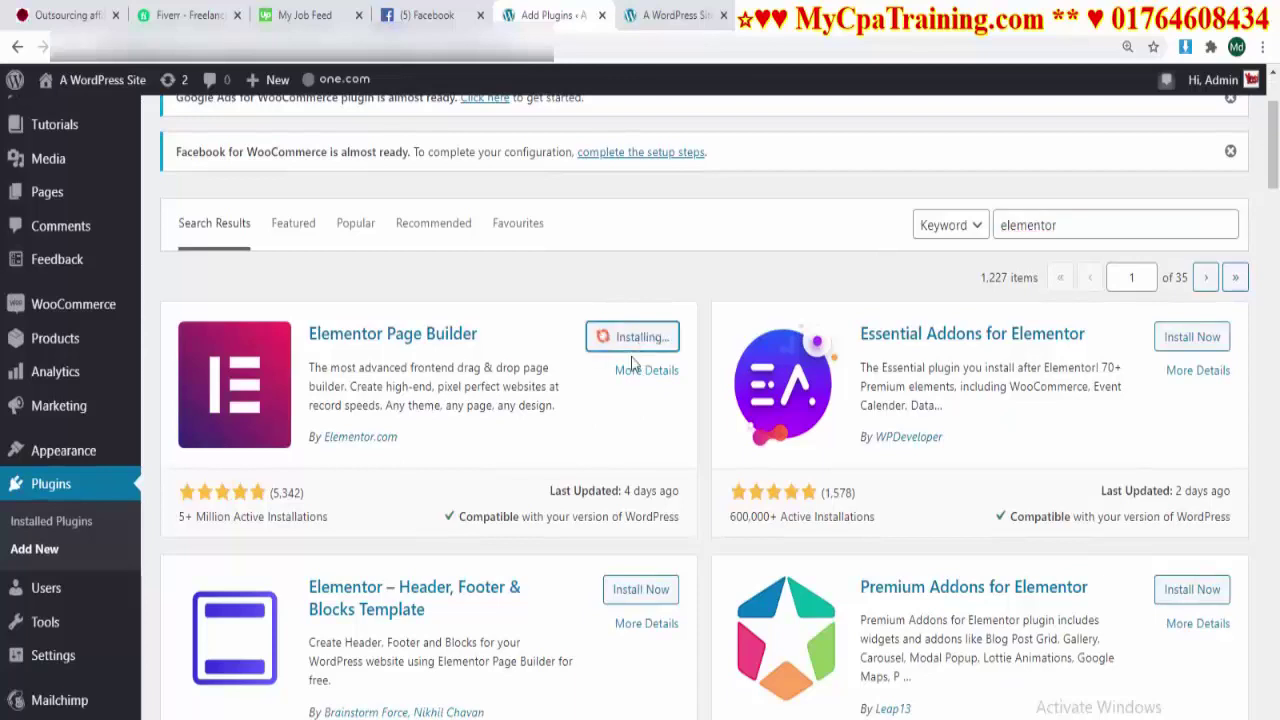
pyautogui.click(649, 337)
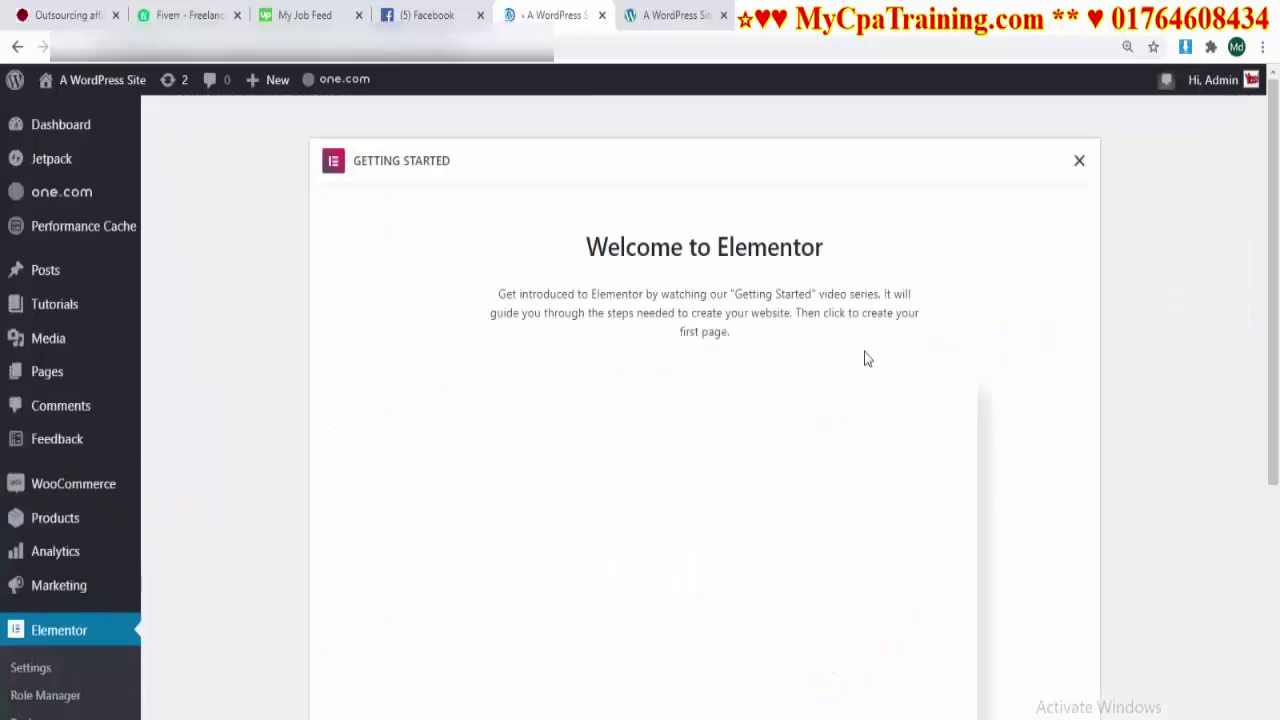
pyautogui.scroll(-3, 757, 428)
pyautogui.scroll(3, 763, 423)
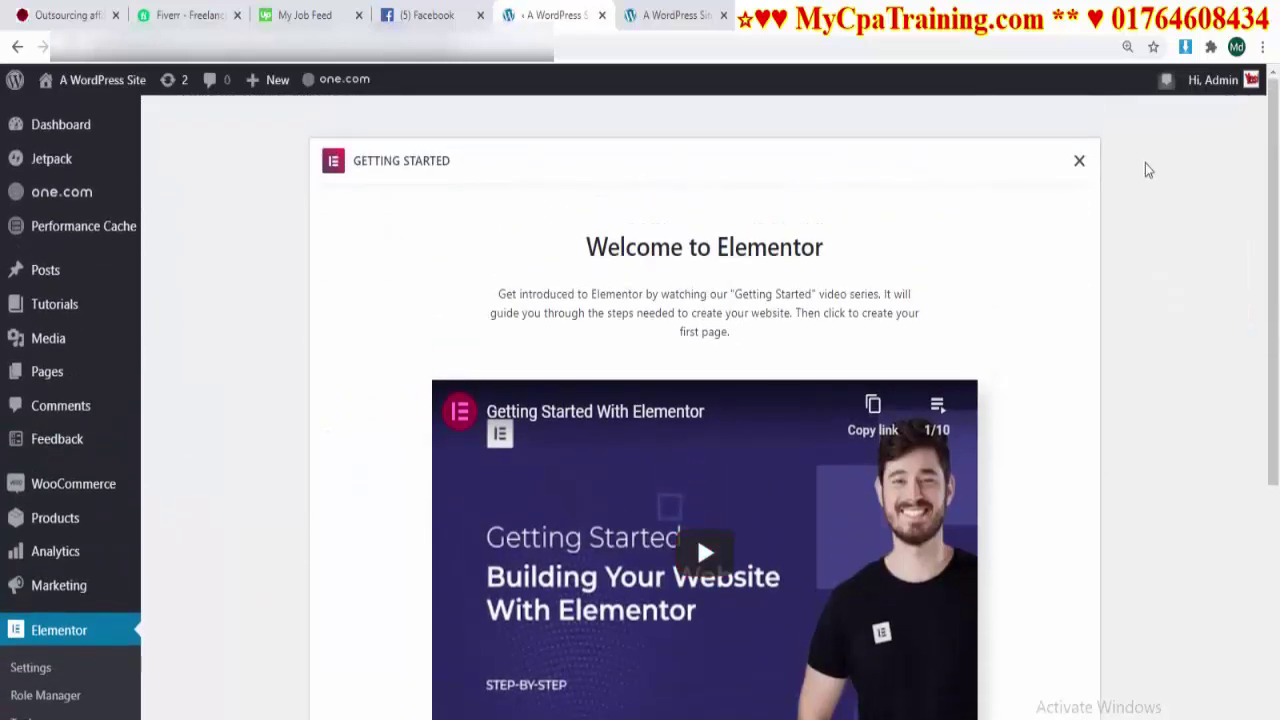
pyautogui.click(1078, 162)
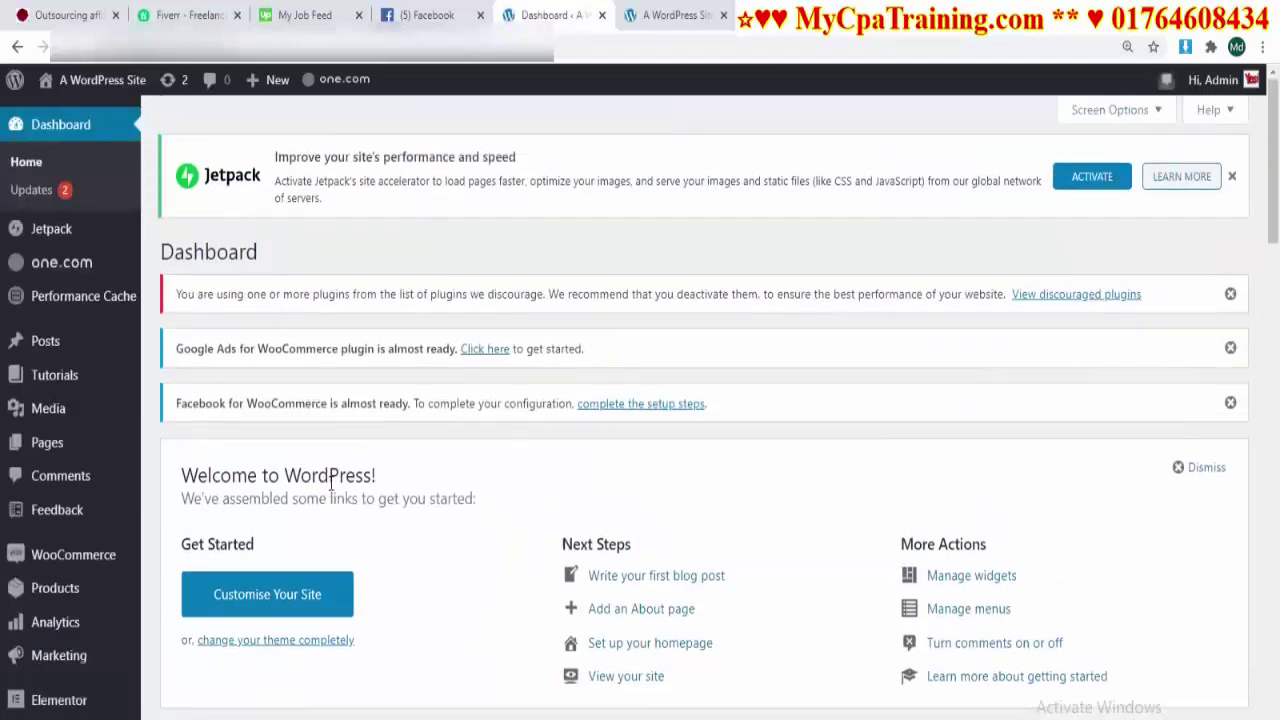
pyautogui.scroll(-3, 100, 560)
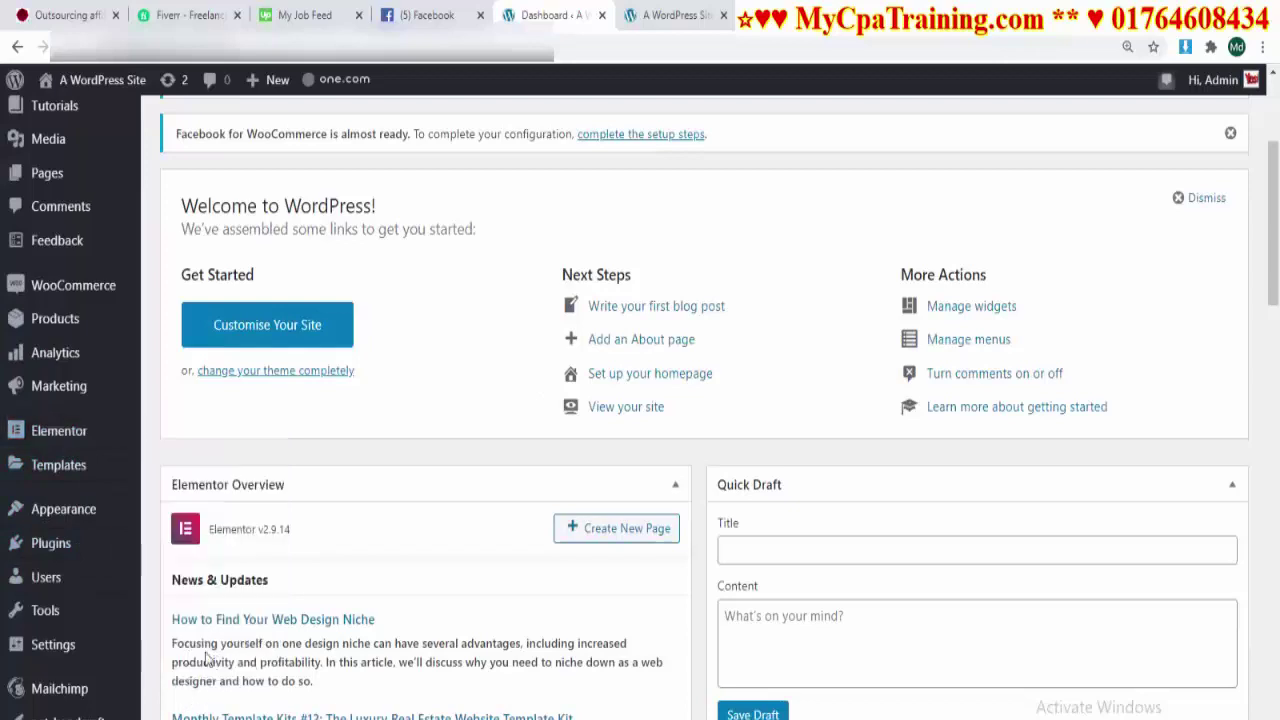
pyautogui.moveTo(62, 432)
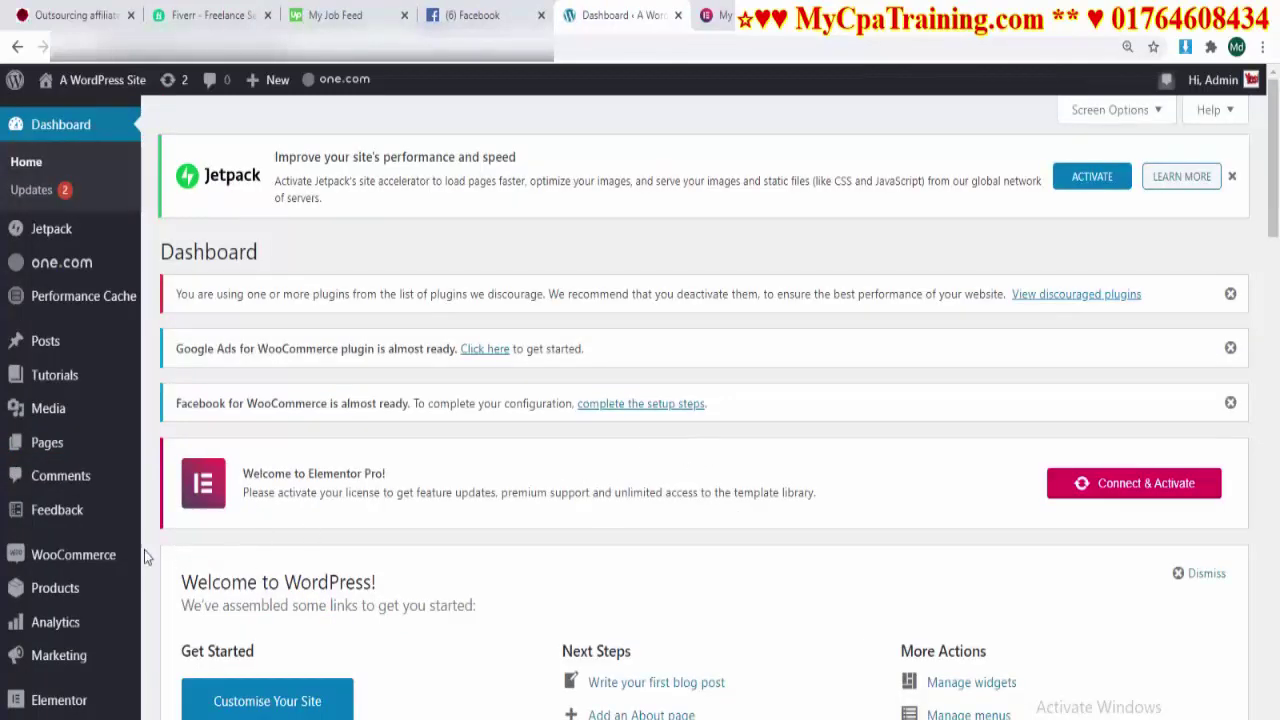
# - Go to adding a new theme for the site and search the theme directory for "astra"
pyautogui.scroll(-2, 90, 590)
pyautogui.moveTo(74, 605)
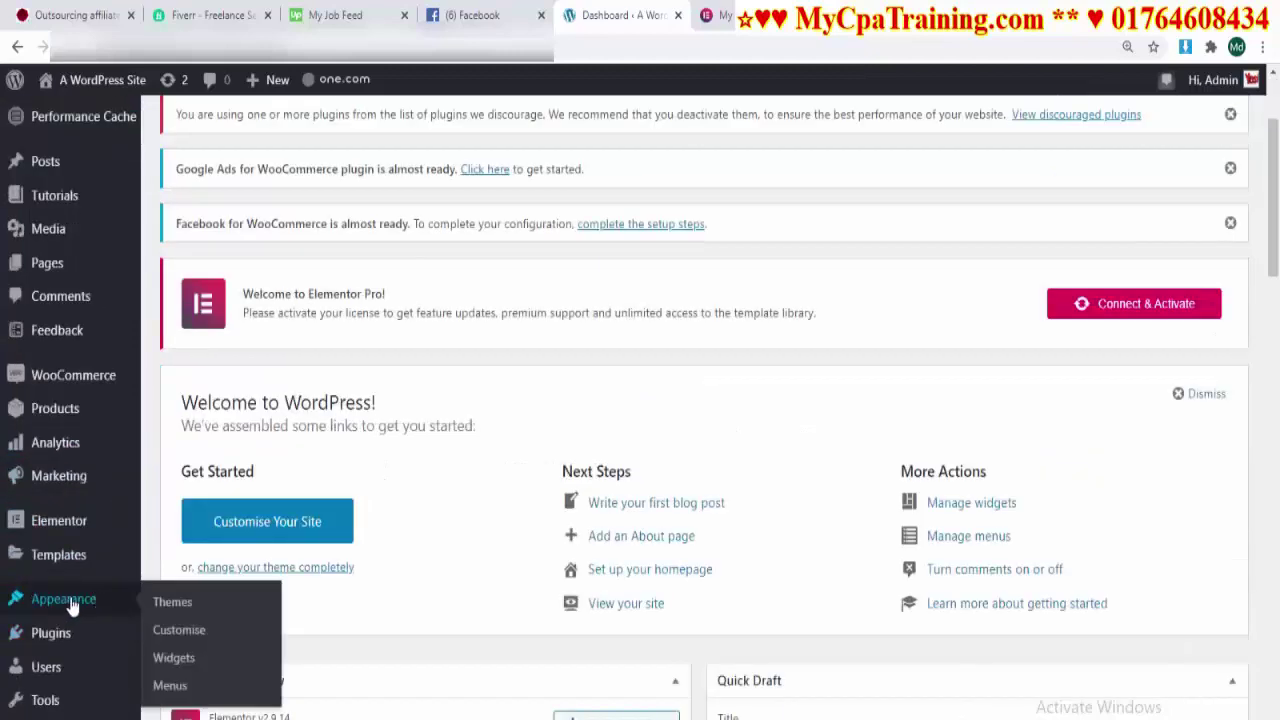
pyautogui.click(173, 603)
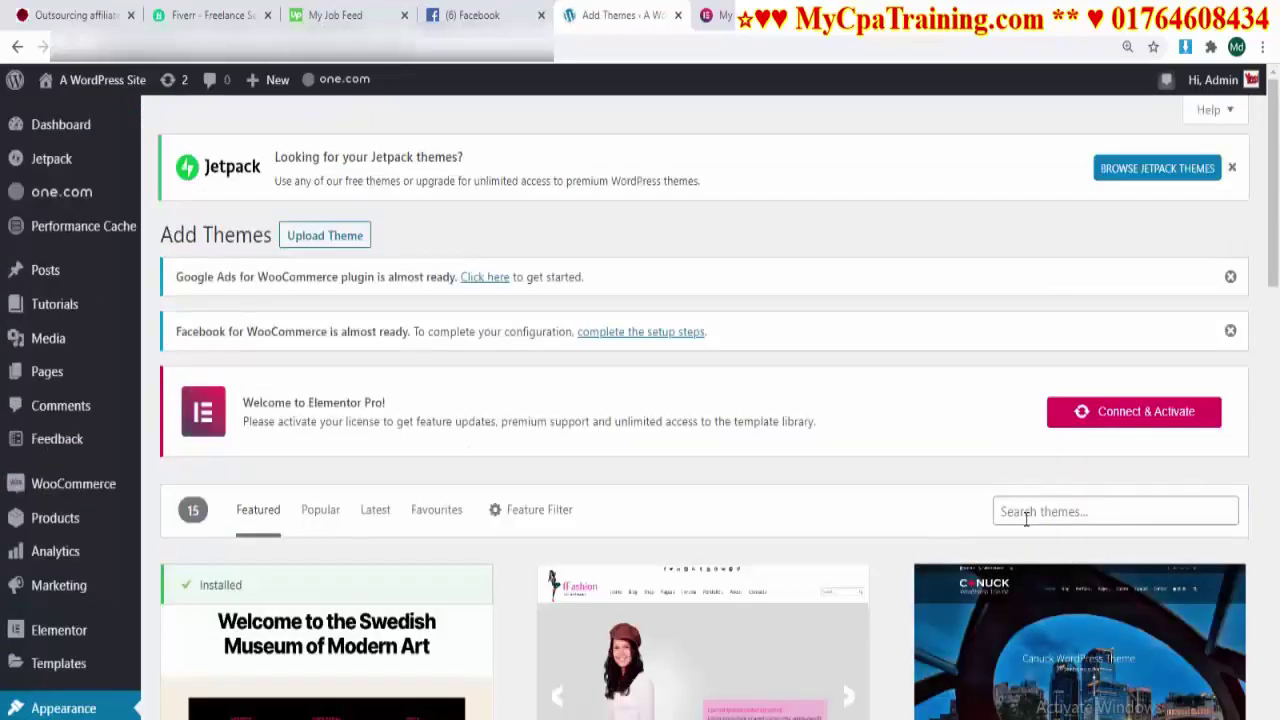
pyautogui.click(1024, 512)
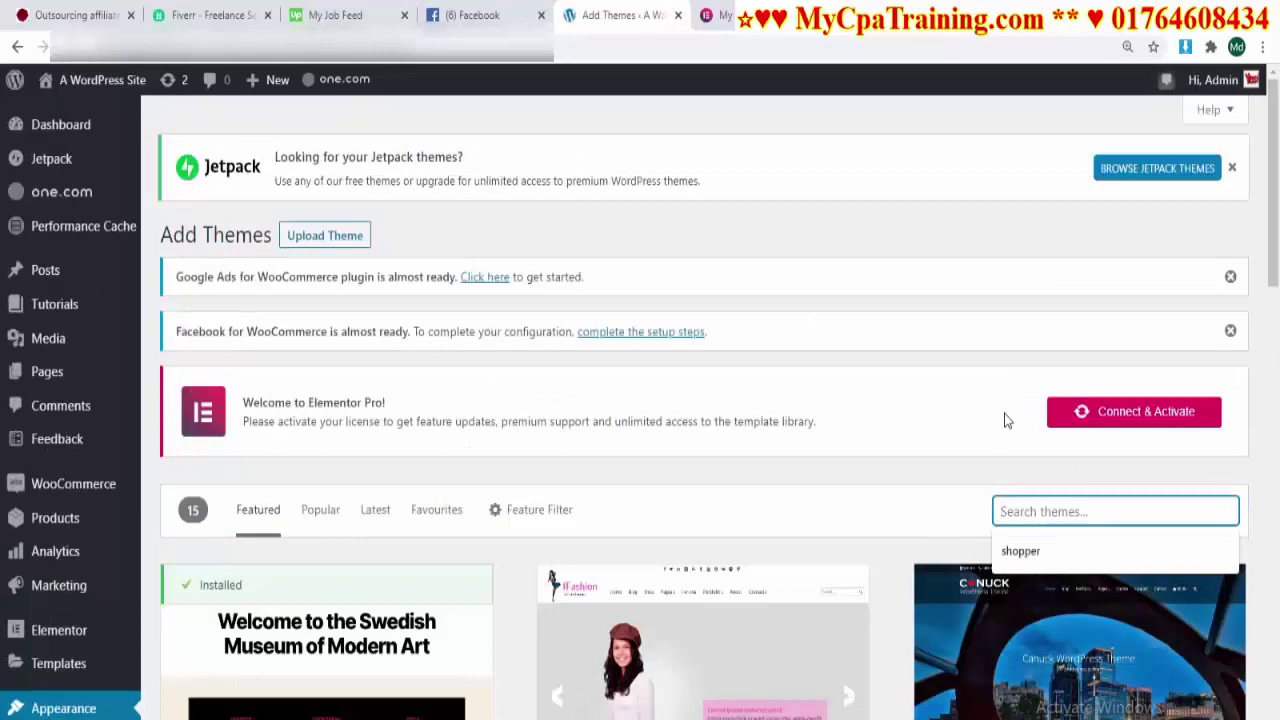
pyautogui.write('astra')
# - Install and activate the Astra theme, and look over the installed themes
pyautogui.scroll(-3, 1004, 420)
pyautogui.click(371, 590)
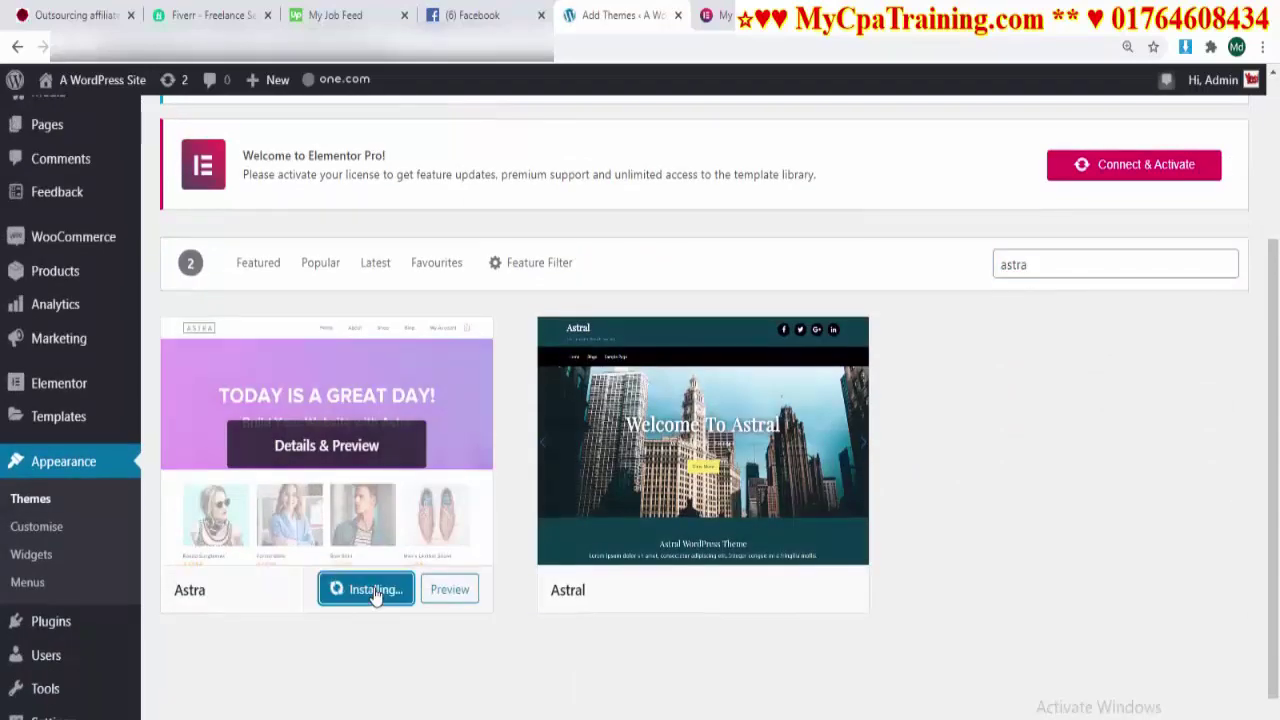
pyautogui.click(358, 502)
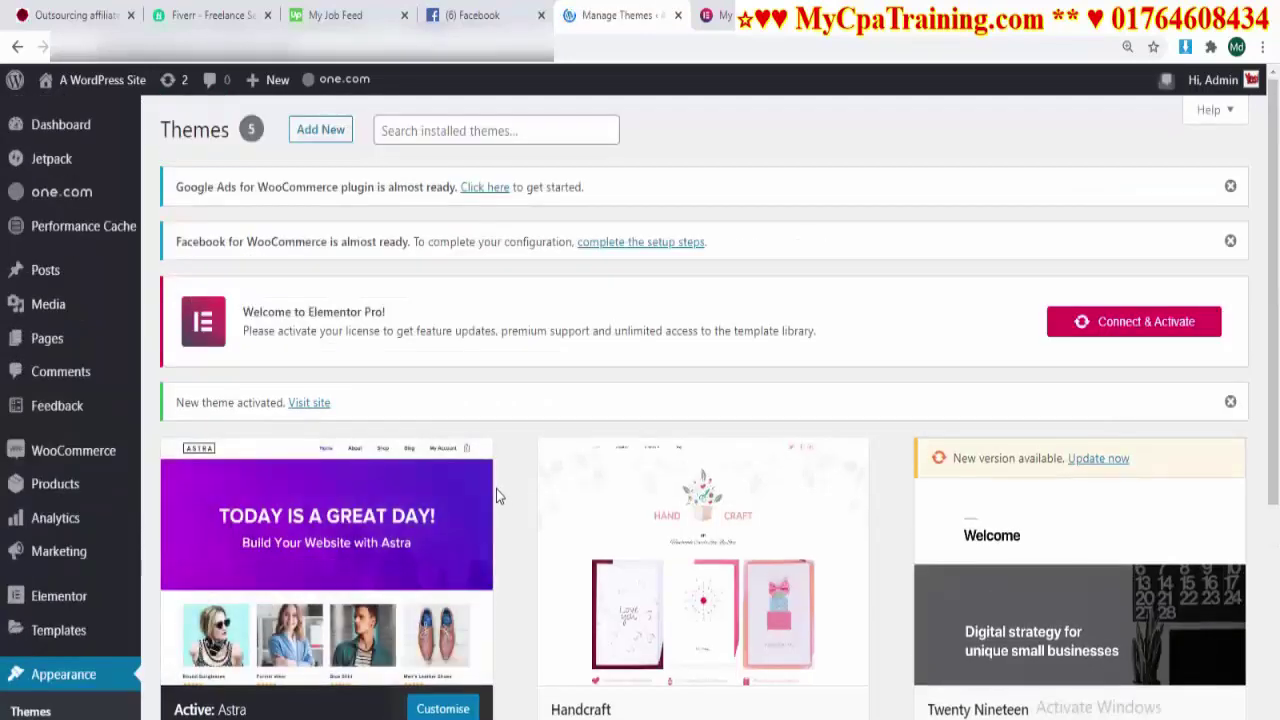
pyautogui.scroll(-4, 490, 487)
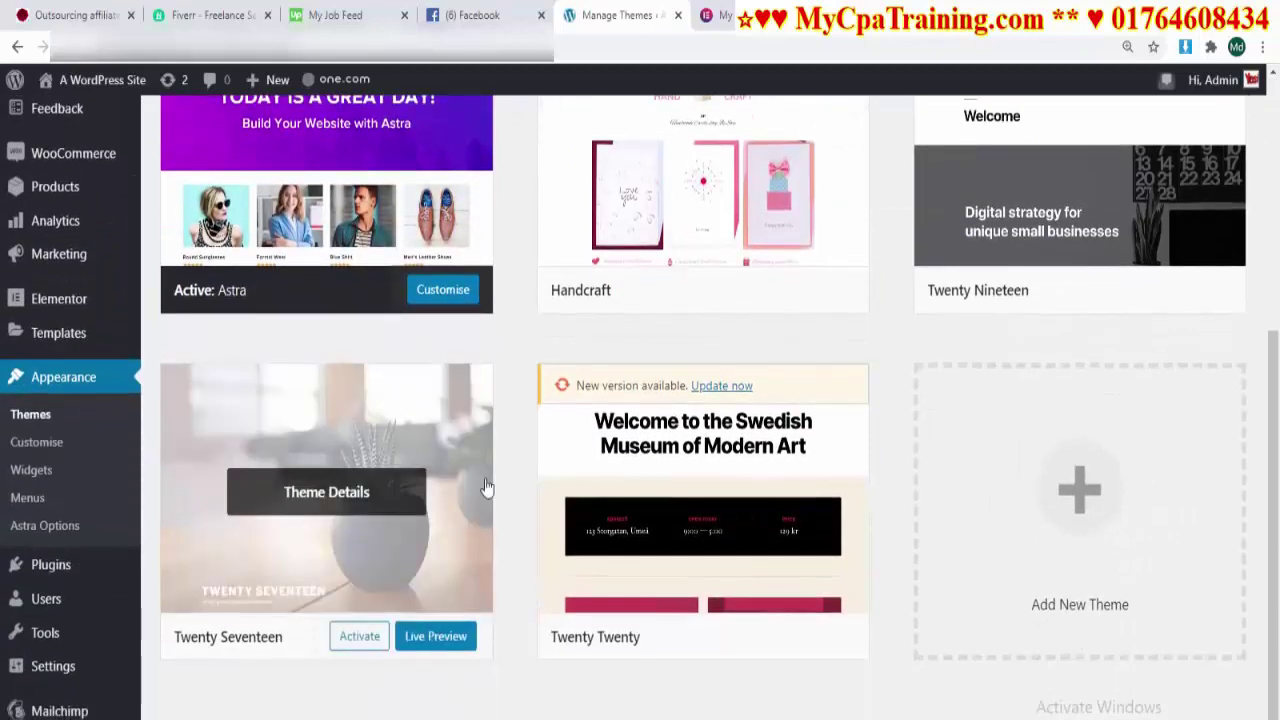
# - Visit the live site to check how it looks with the Astra theme, and return to the installed themes
pyautogui.scroll(3, 485, 487)
pyautogui.moveTo(70, 82)
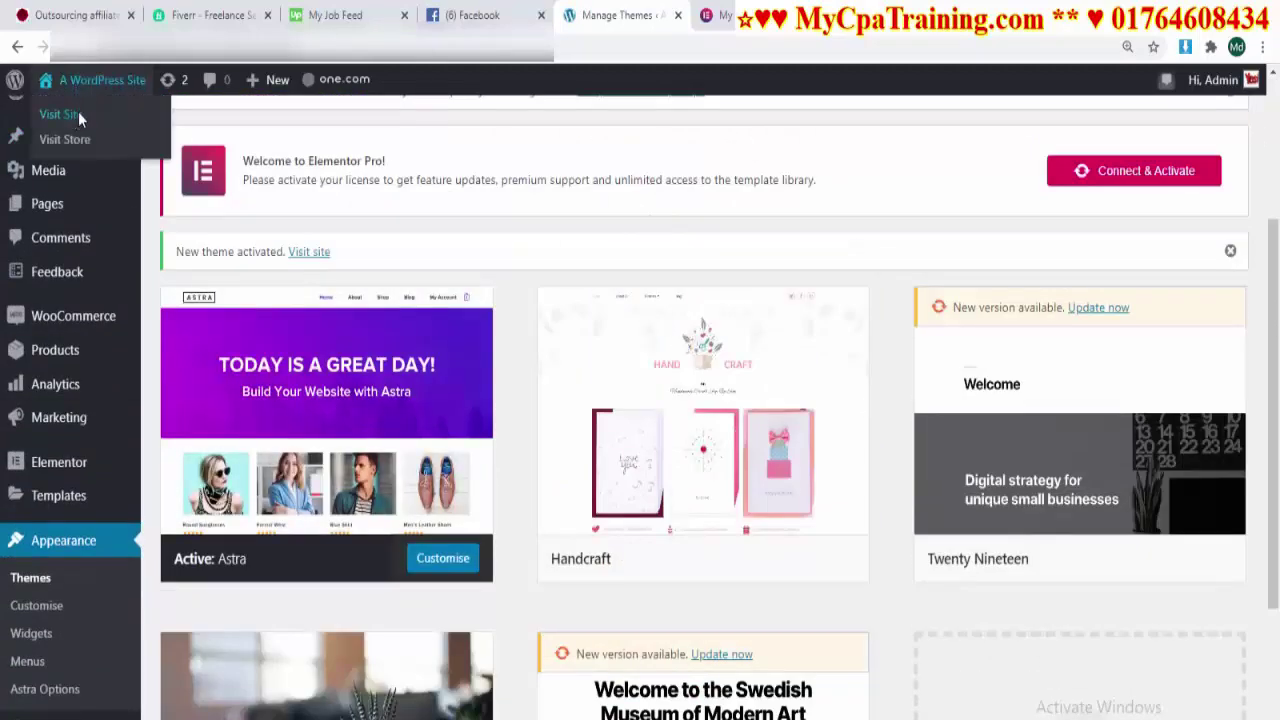
pyautogui.click(79, 118)
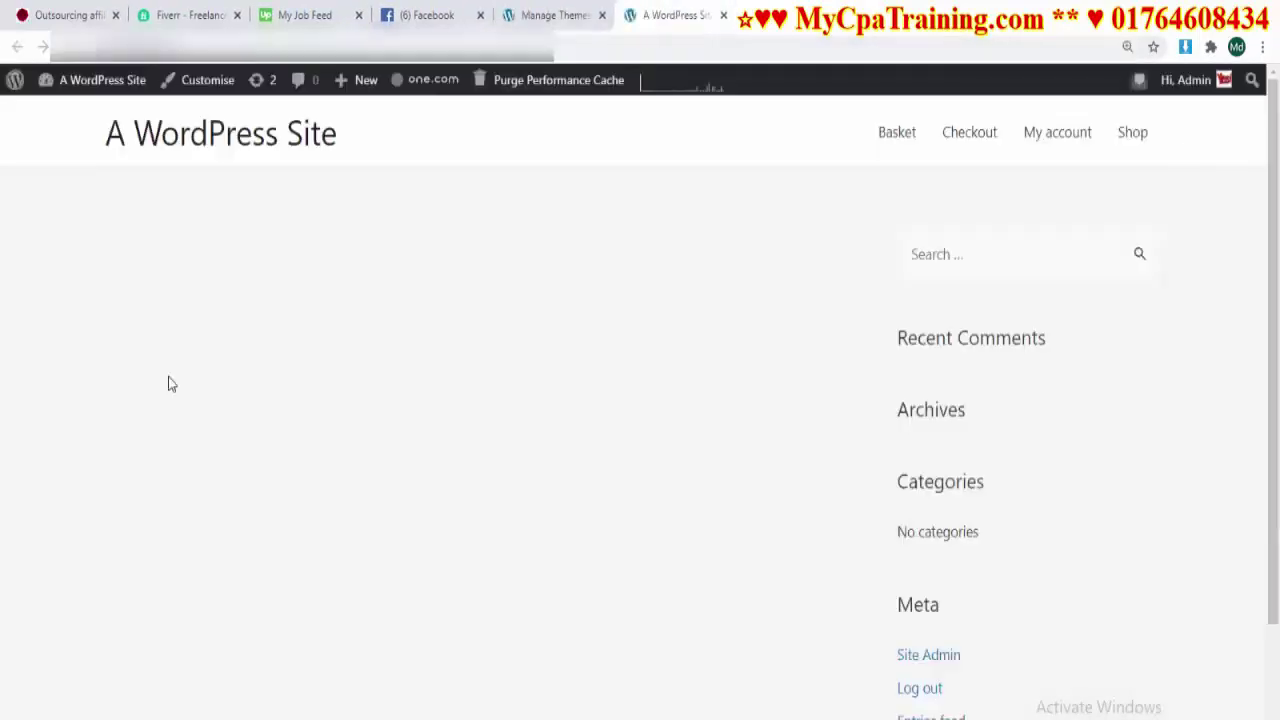
pyautogui.click(722, 16)
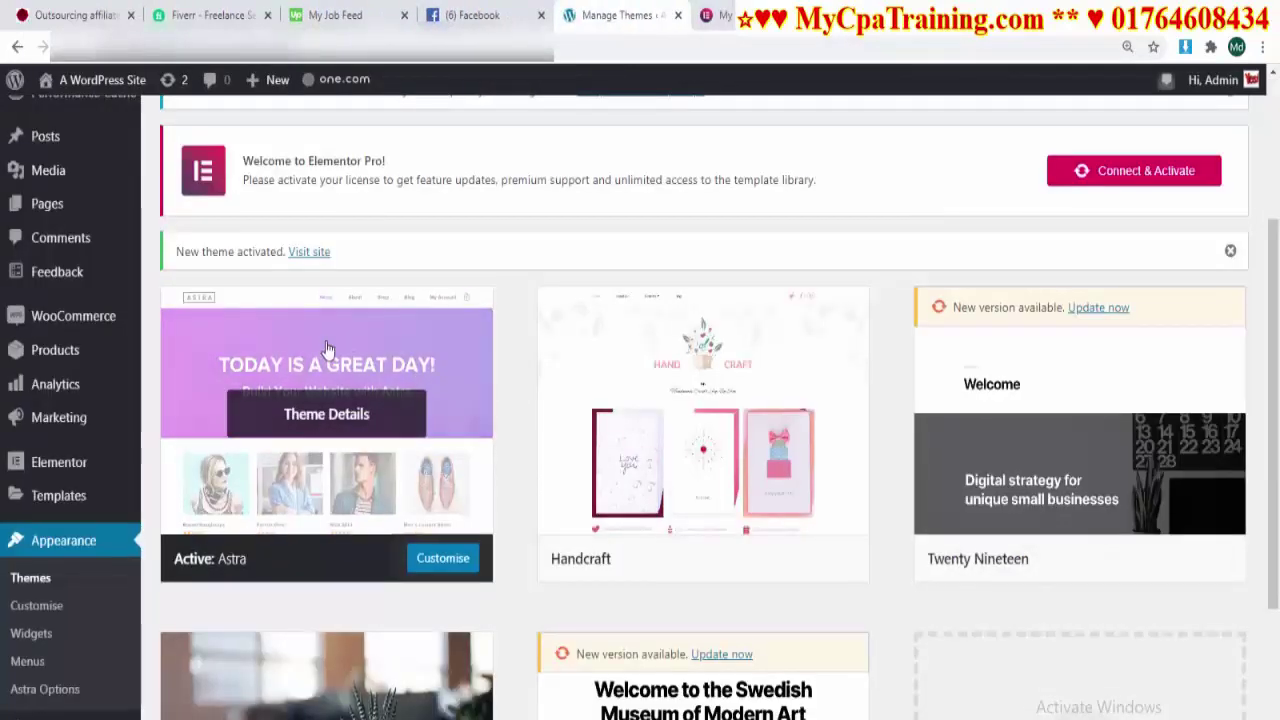
# - Go to the Astra options, look over the available settings and install the Starter Templates importer plugin
pyautogui.scroll(-2, 340, 330)
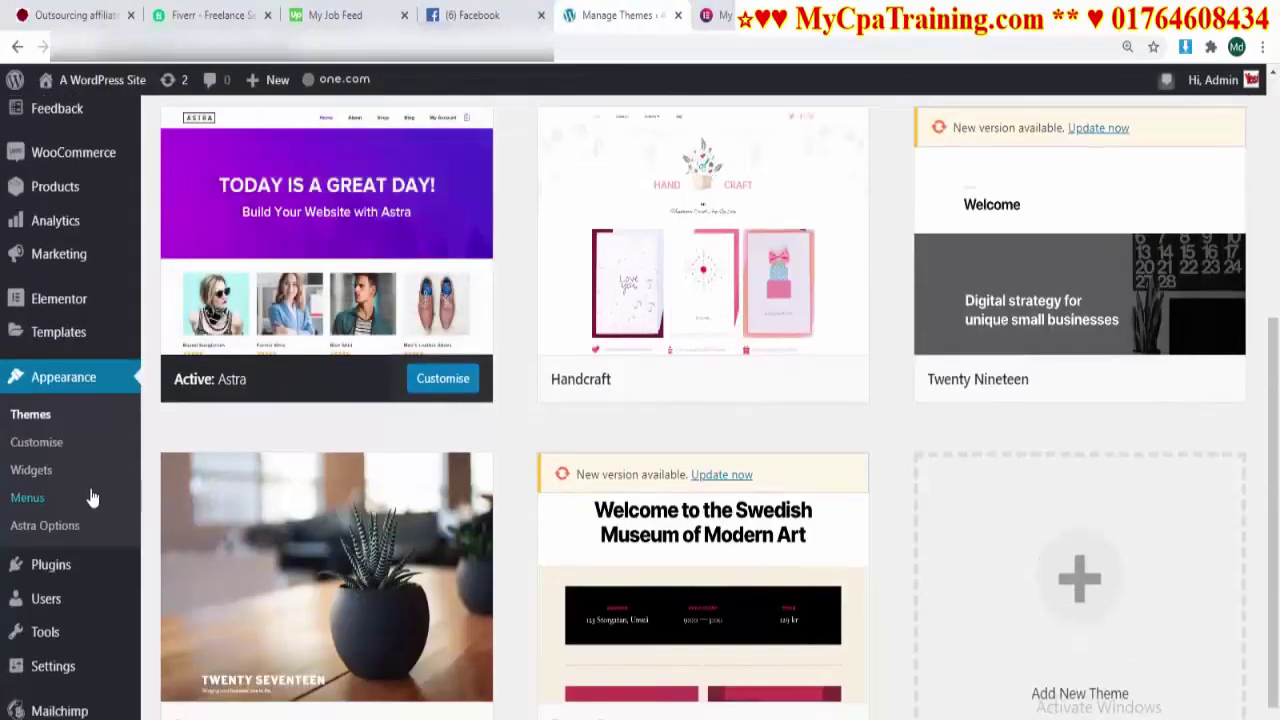
pyautogui.click(55, 528)
pyautogui.scroll(-2, 168, 650)
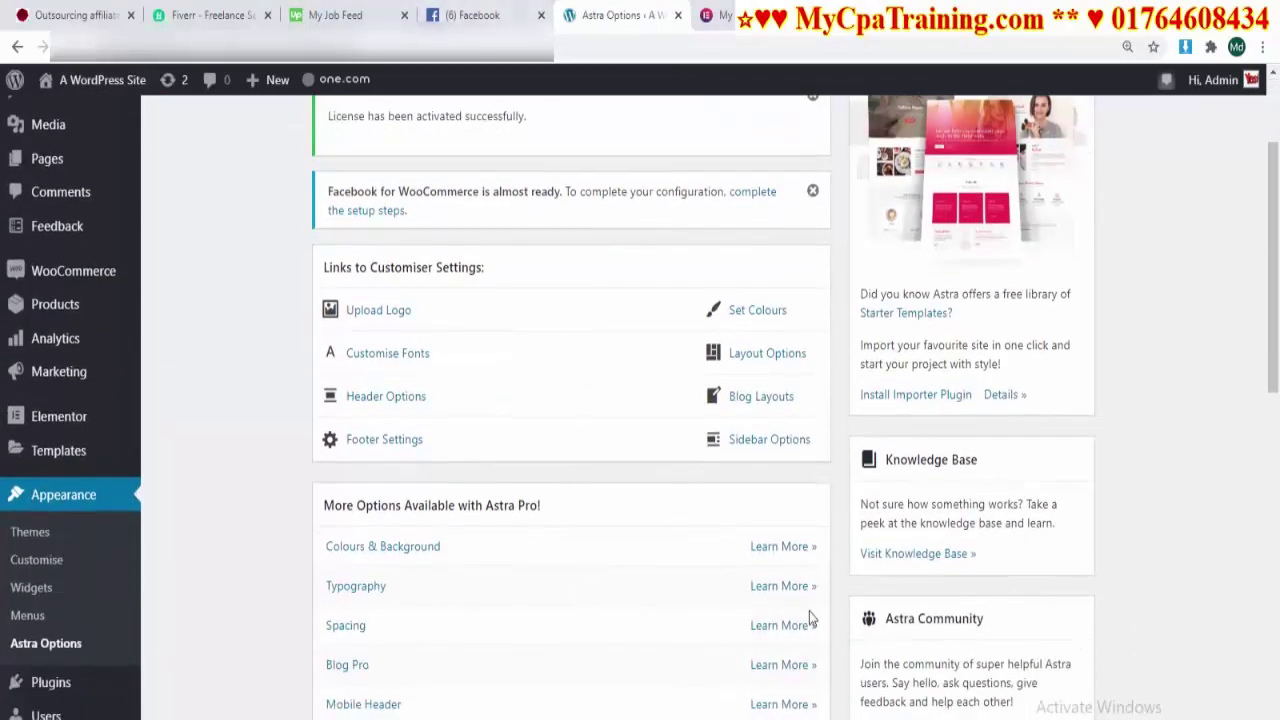
pyautogui.scroll(-5, 809, 612)
pyautogui.scroll(7, 809, 609)
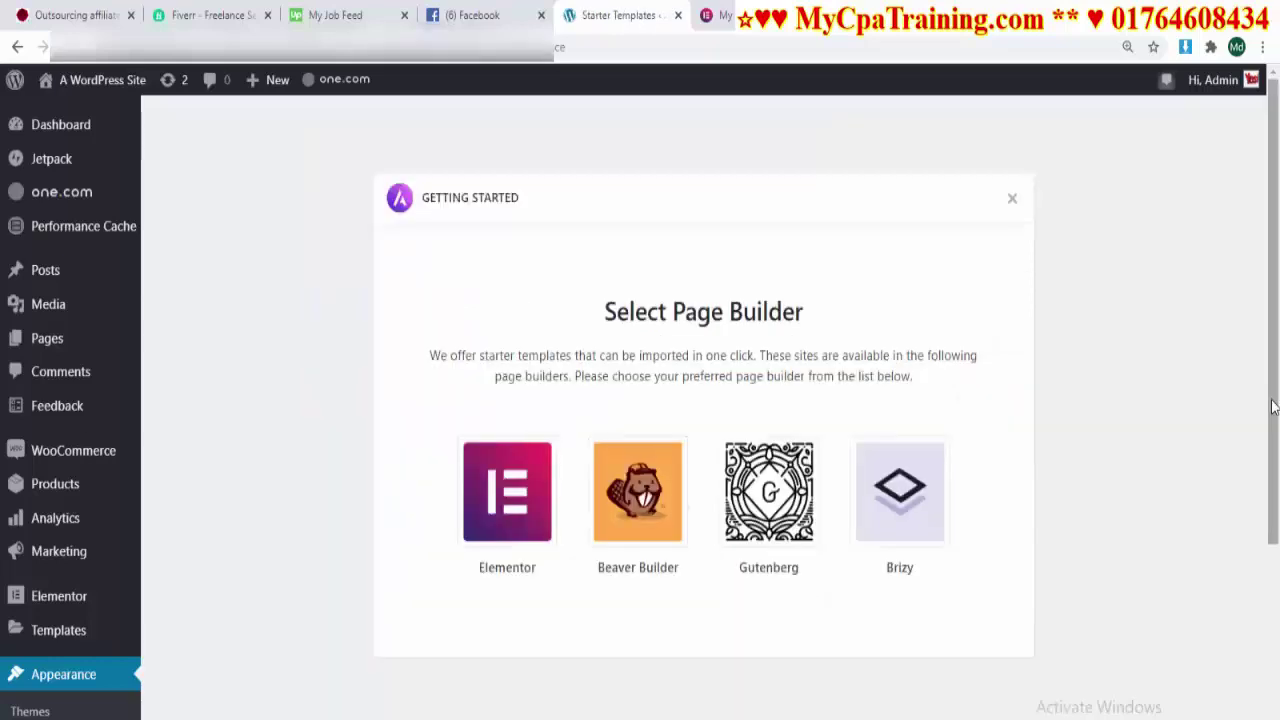
# - Choose Elementor as the page builder for the starter templates and look through the template library
pyautogui.scroll(-1, 537, 612)
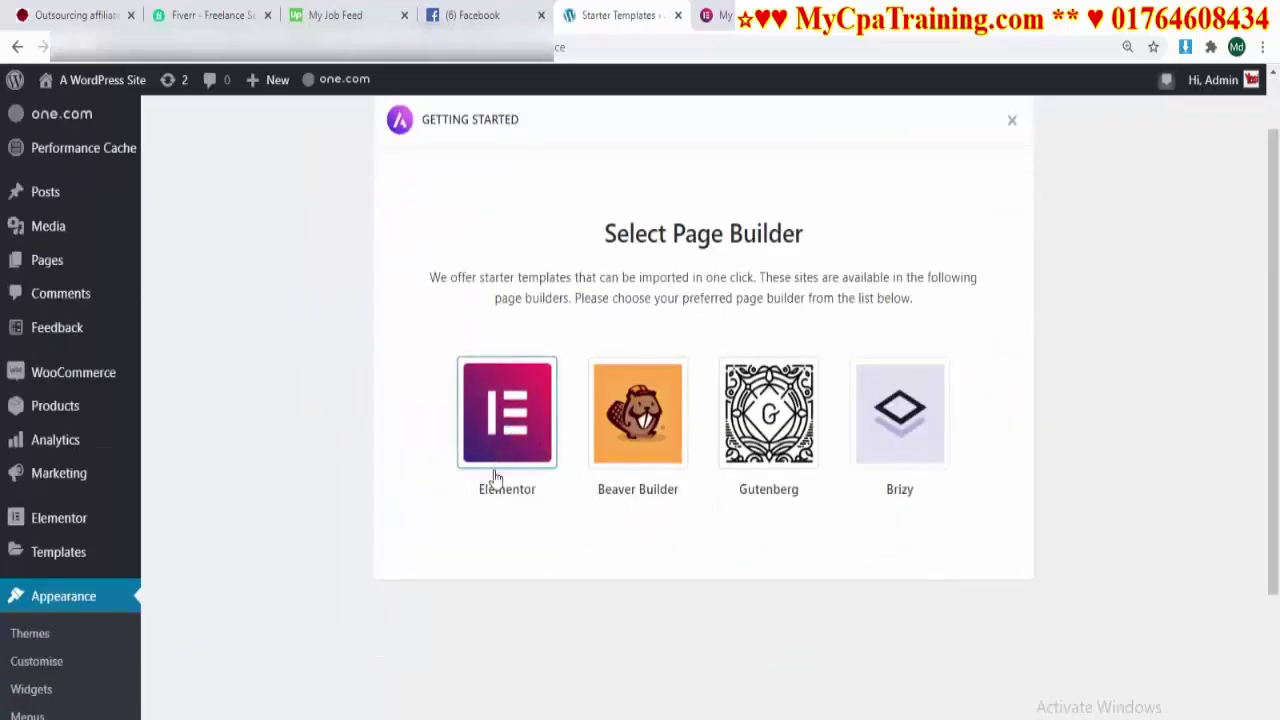
pyautogui.click(503, 435)
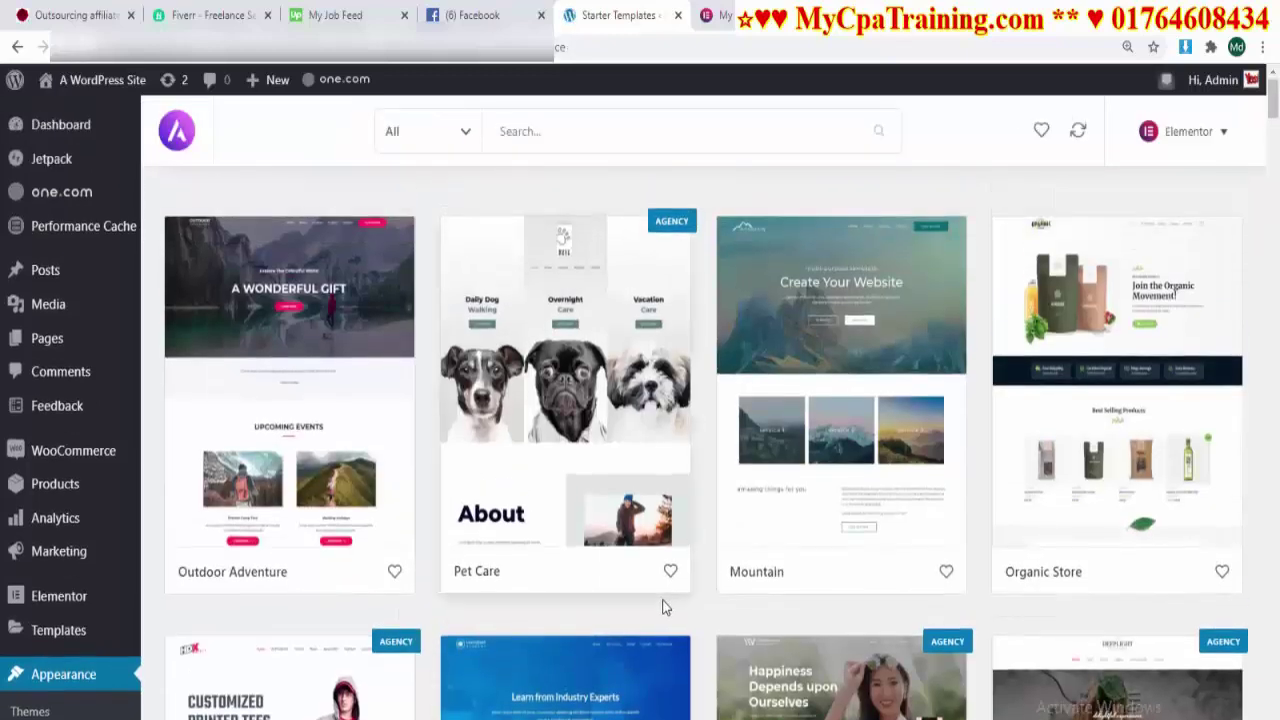
pyautogui.scroll(-10, 658, 602)
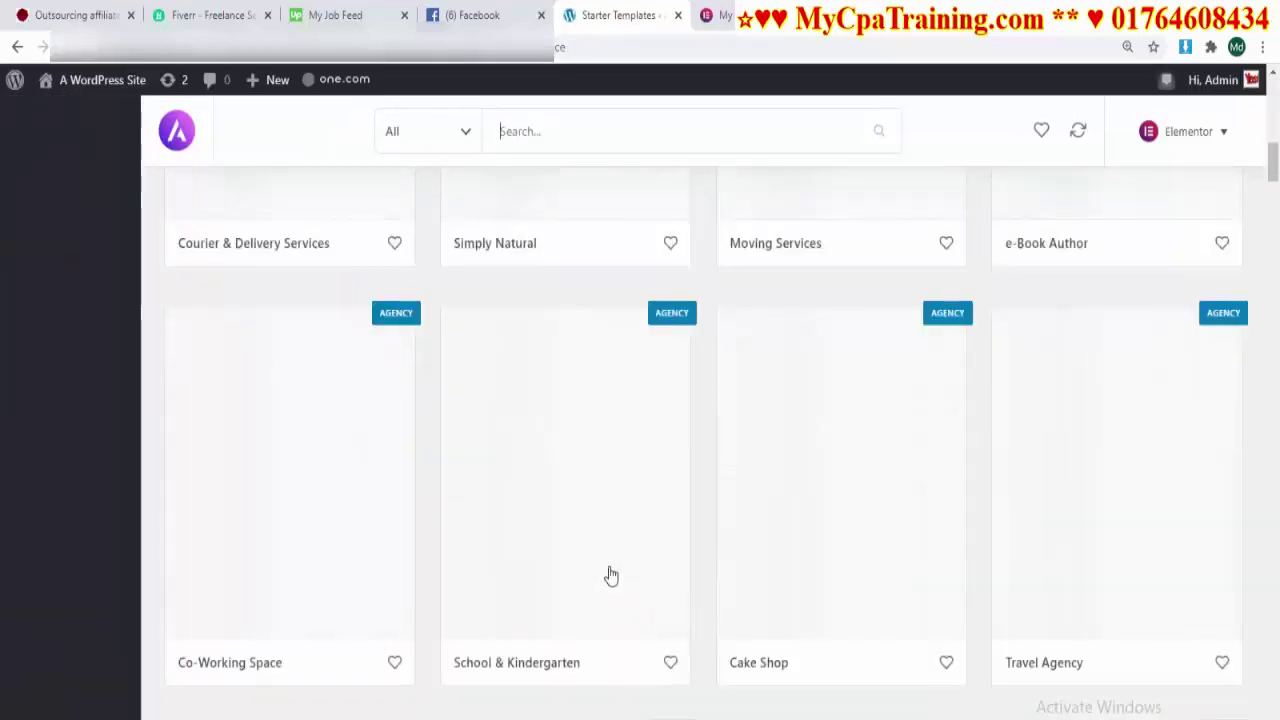
pyautogui.scroll(10, 645, 598)
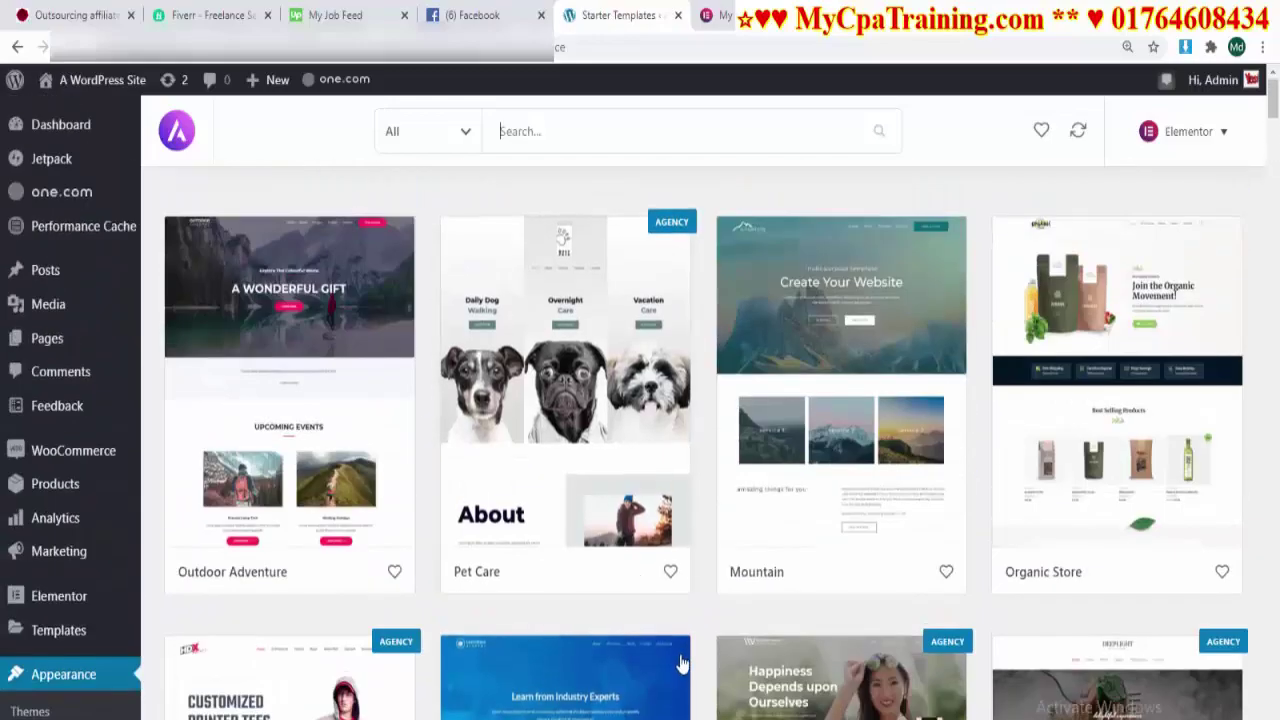
pyautogui.scroll(-15, 646, 617)
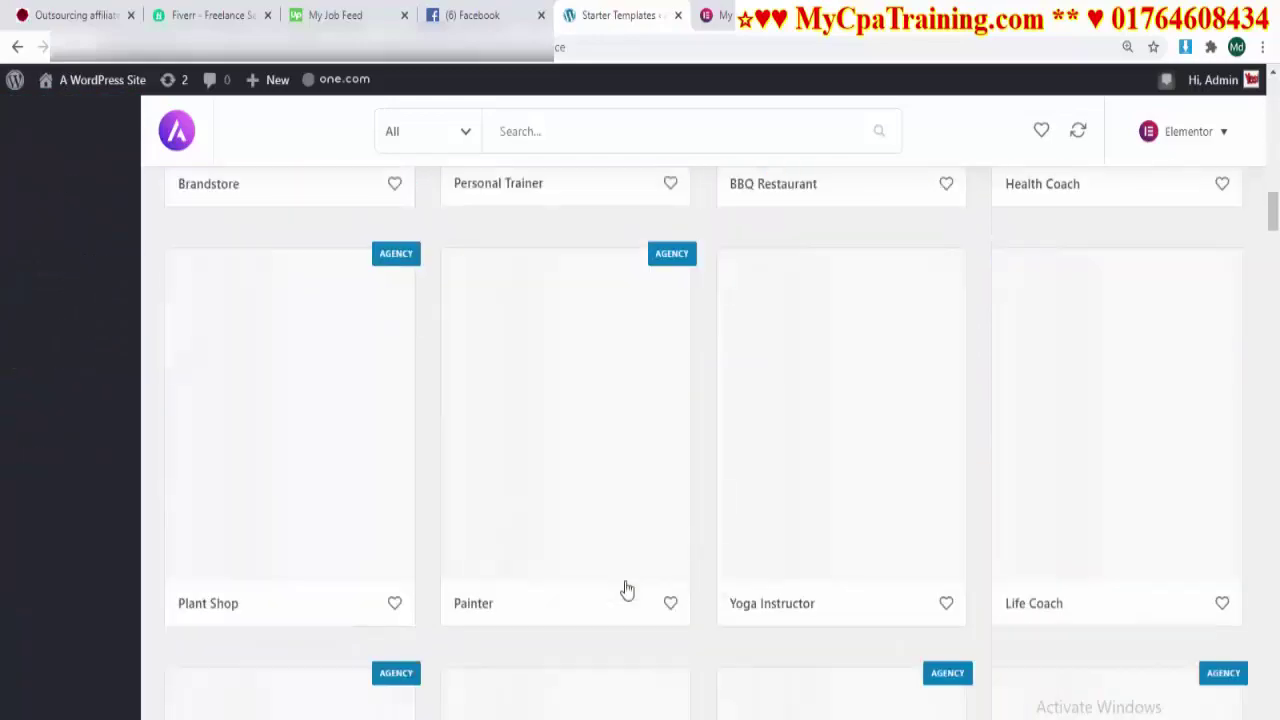
pyautogui.scroll(15, 625, 590)
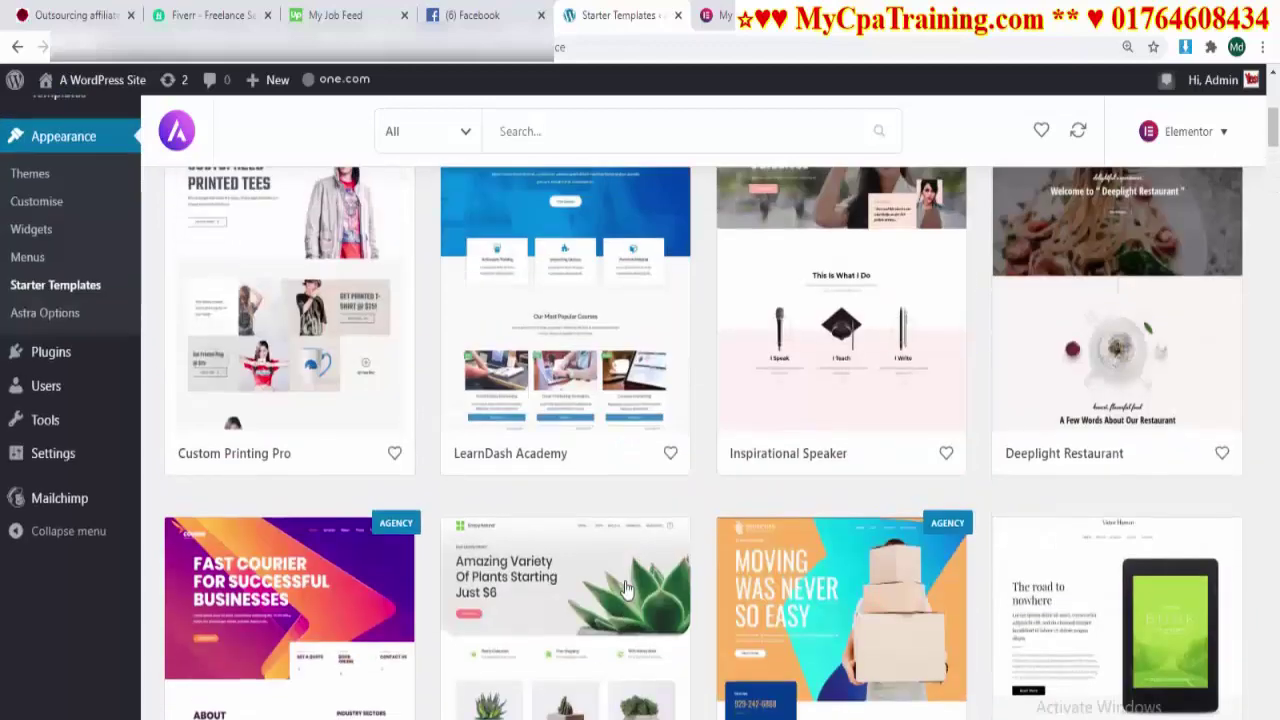
pyautogui.scroll(4, 625, 590)
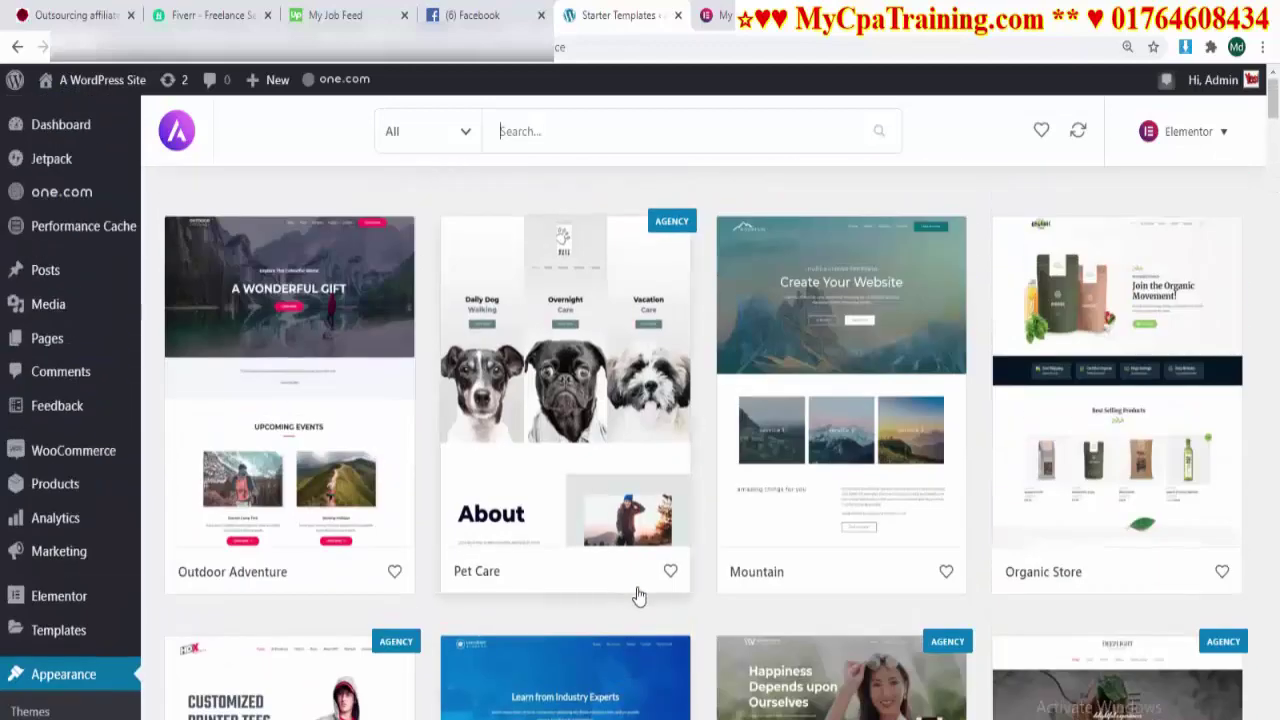
# - Filter the starter templates to the eCommerce category and look over the designs
pyautogui.click(465, 142)
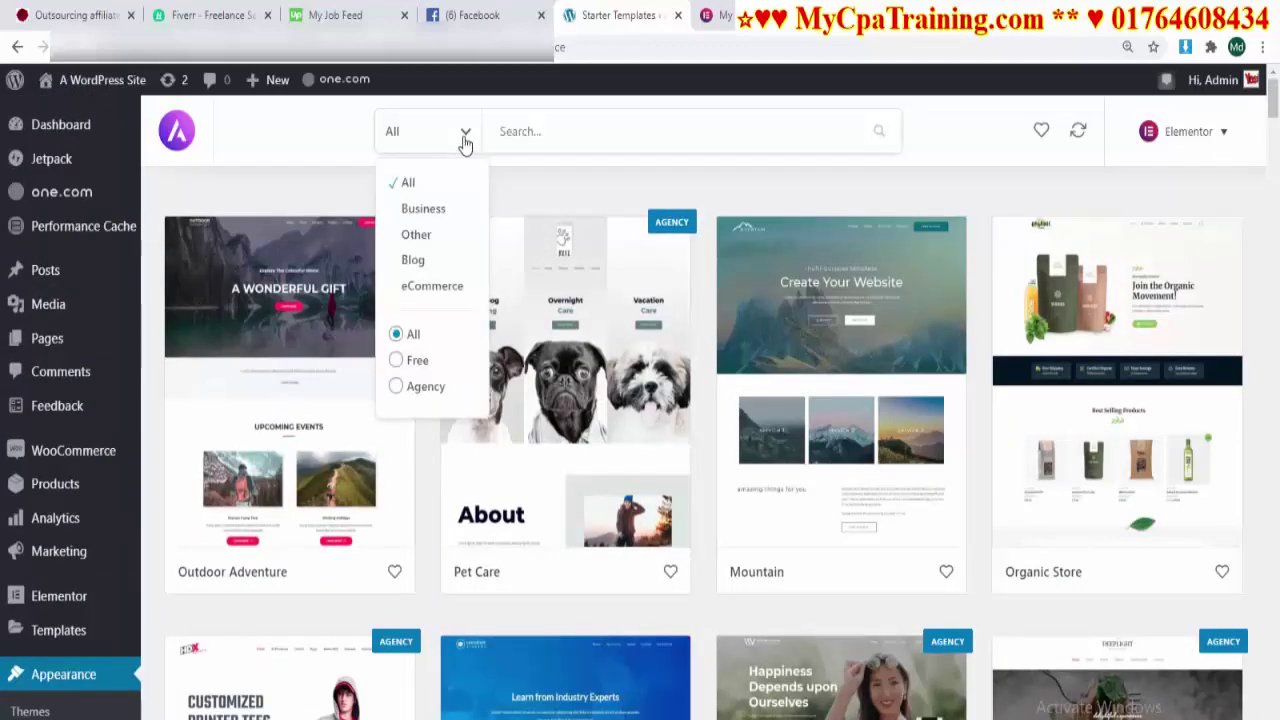
pyautogui.click(425, 288)
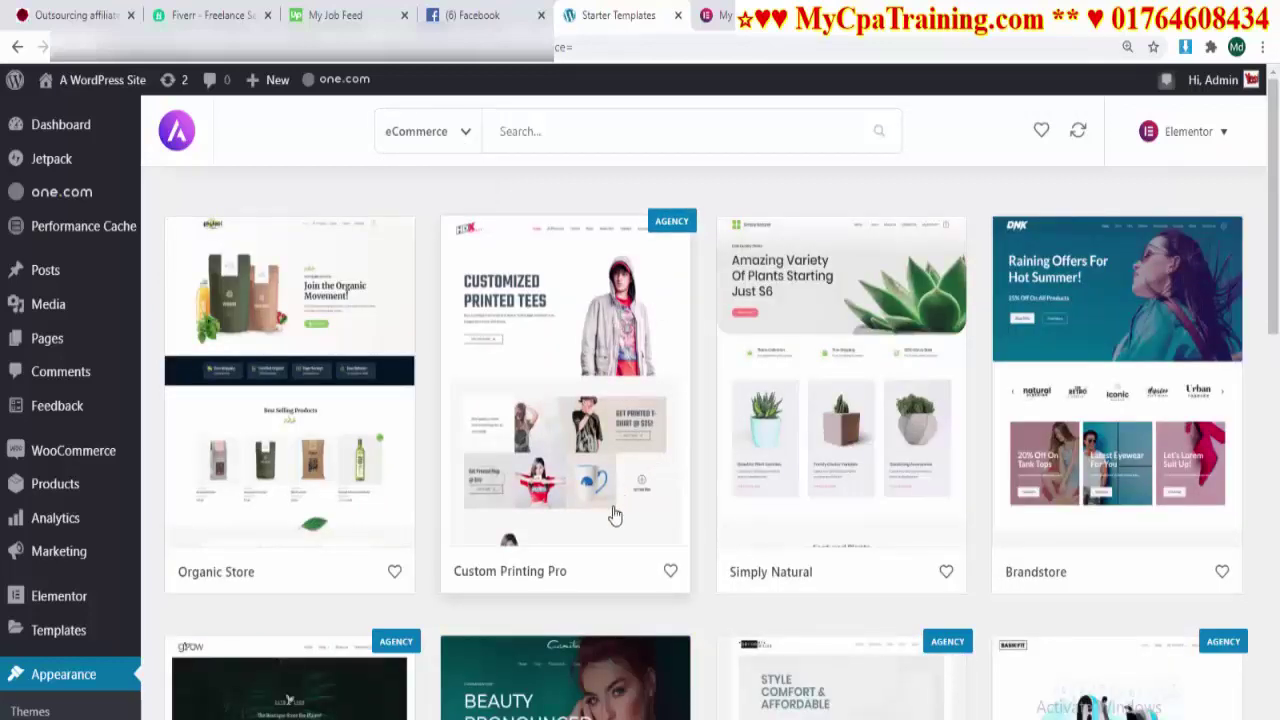
pyautogui.scroll(-3, 612, 490)
pyautogui.scroll(3, 607, 516)
# - Find "brand" on the page and open the Brandstore starter template
pyautogui.hotkey('ctrl', 'f')
pyautogui.write('b')
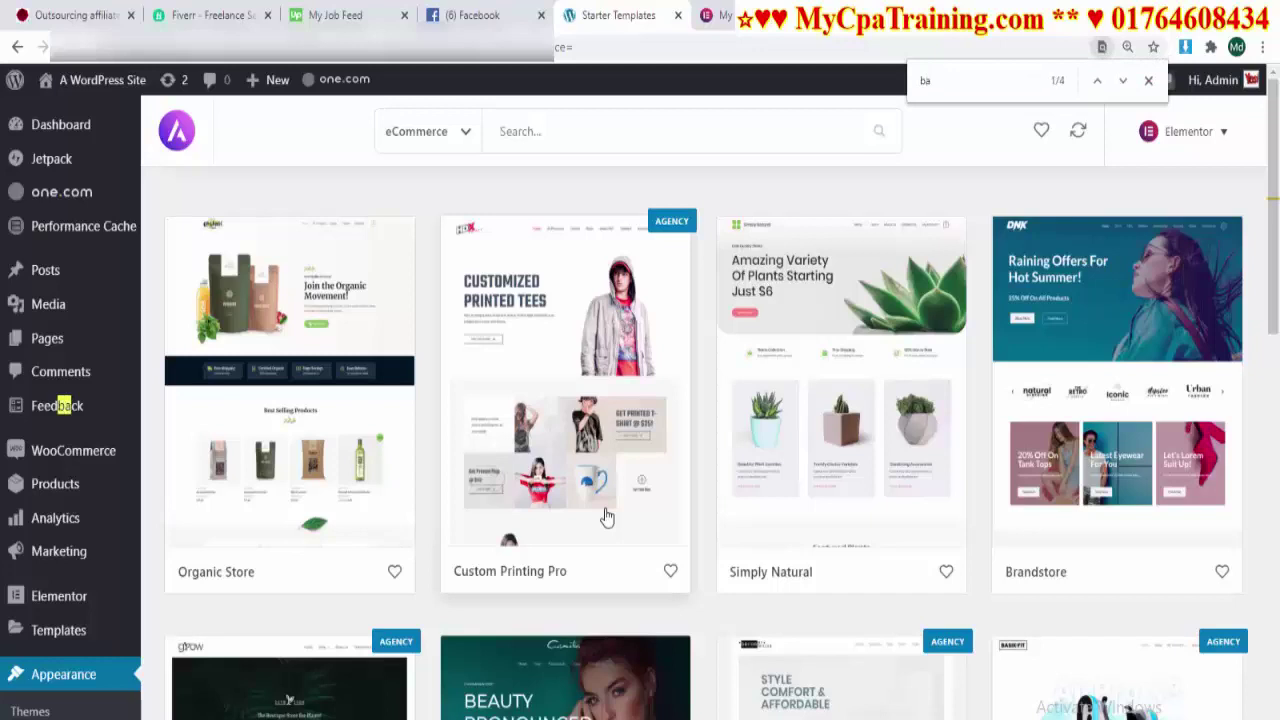
pyautogui.write('rand')
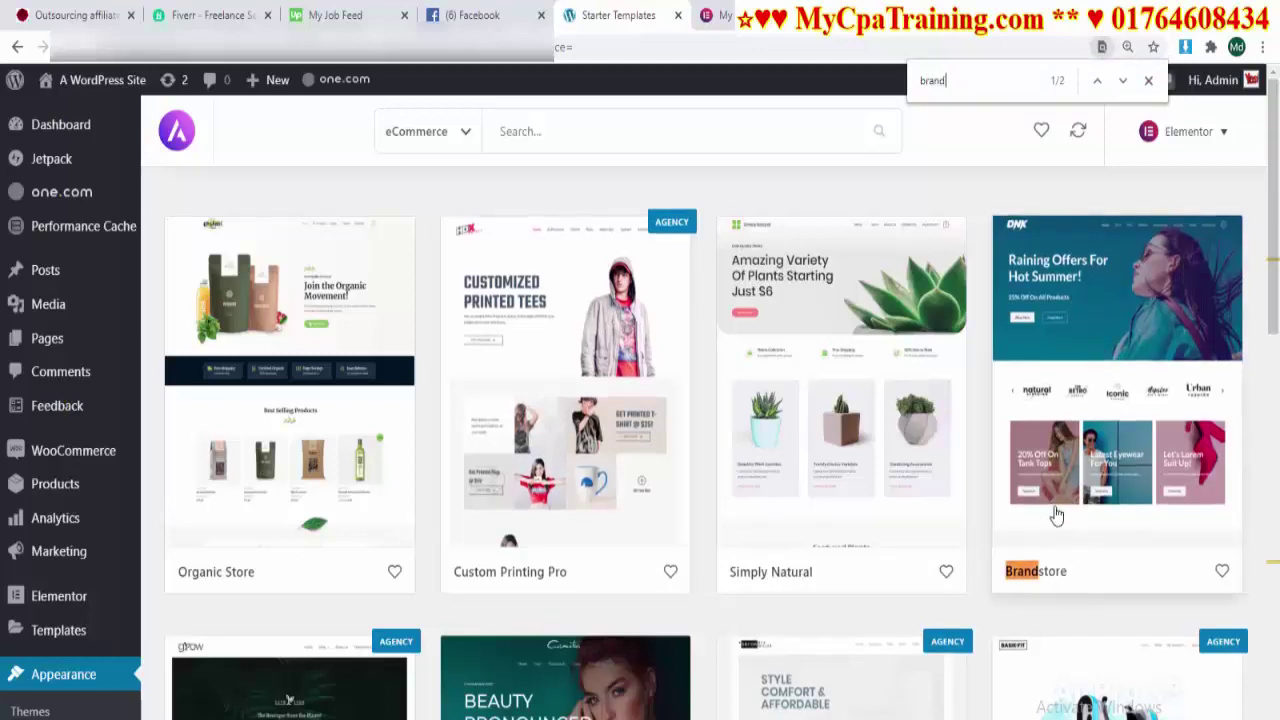
pyautogui.scroll(-3, 1122, 660)
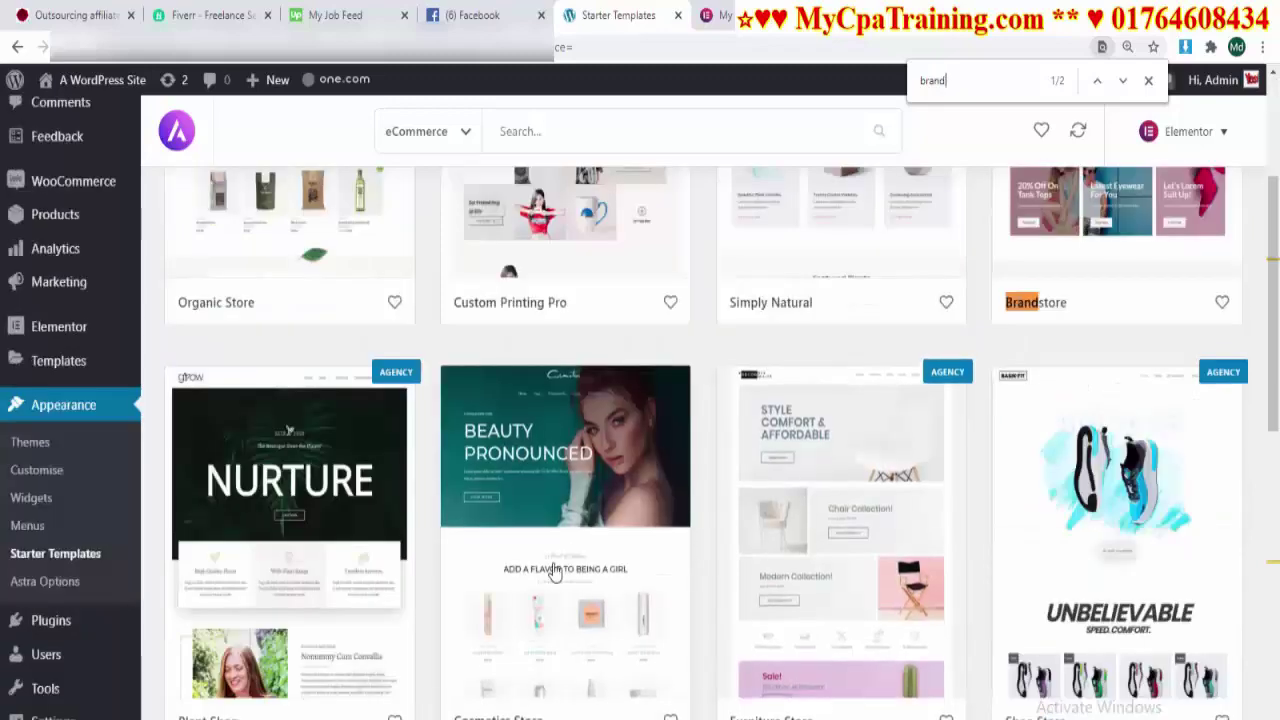
pyautogui.scroll(3, 982, 520)
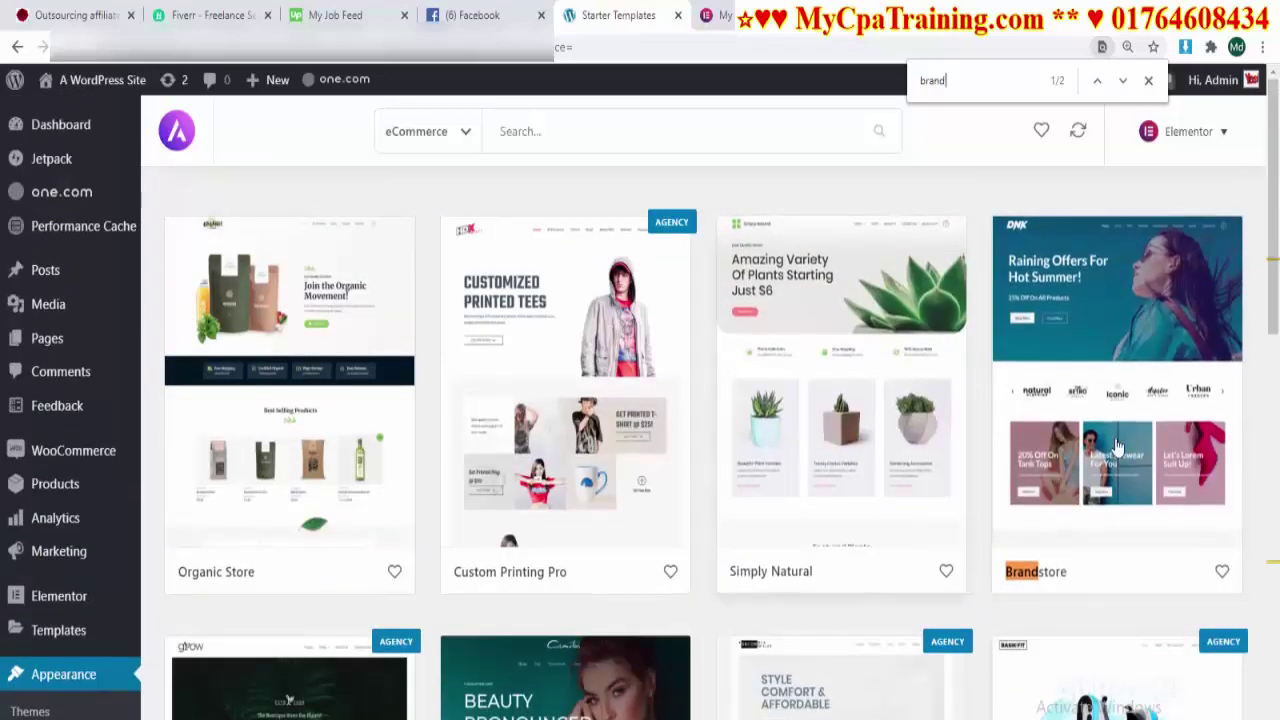
pyautogui.click(1104, 365)
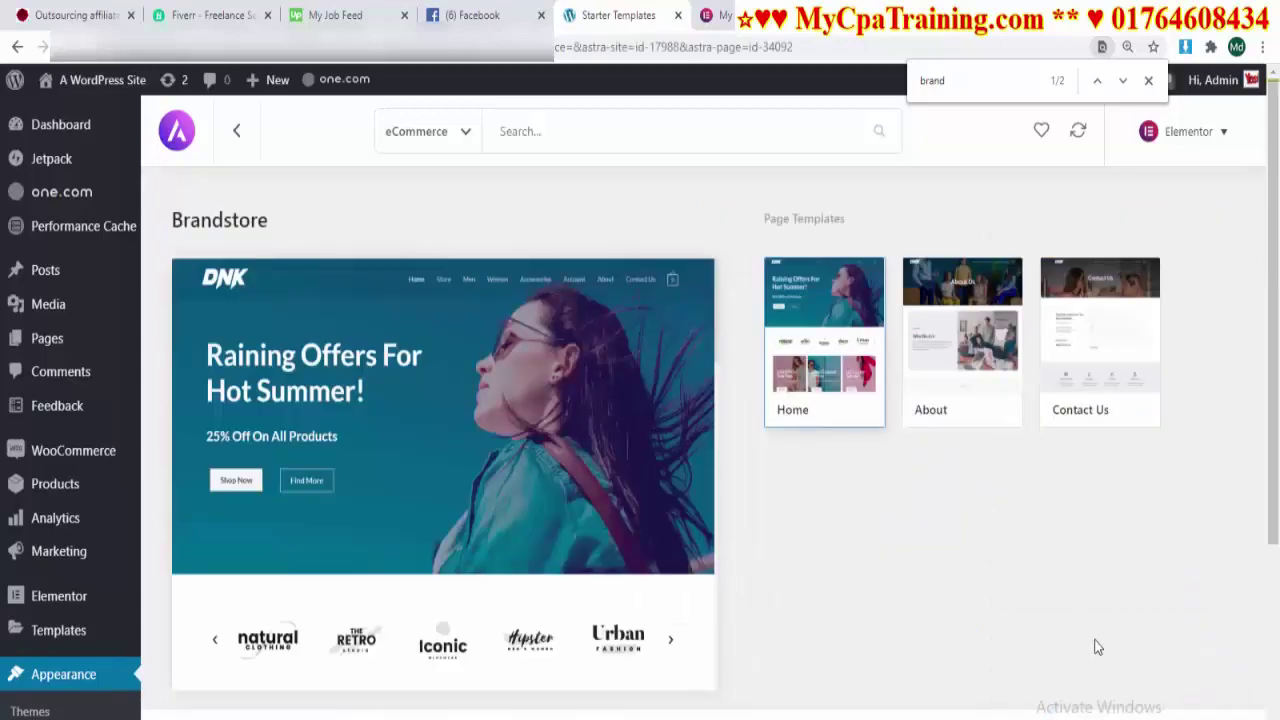
# - Import the complete Brandstore site with its customizer settings, widgets, required plugins and content, without deleting the previously imported site
pyautogui.scroll(-1, 1094, 647)
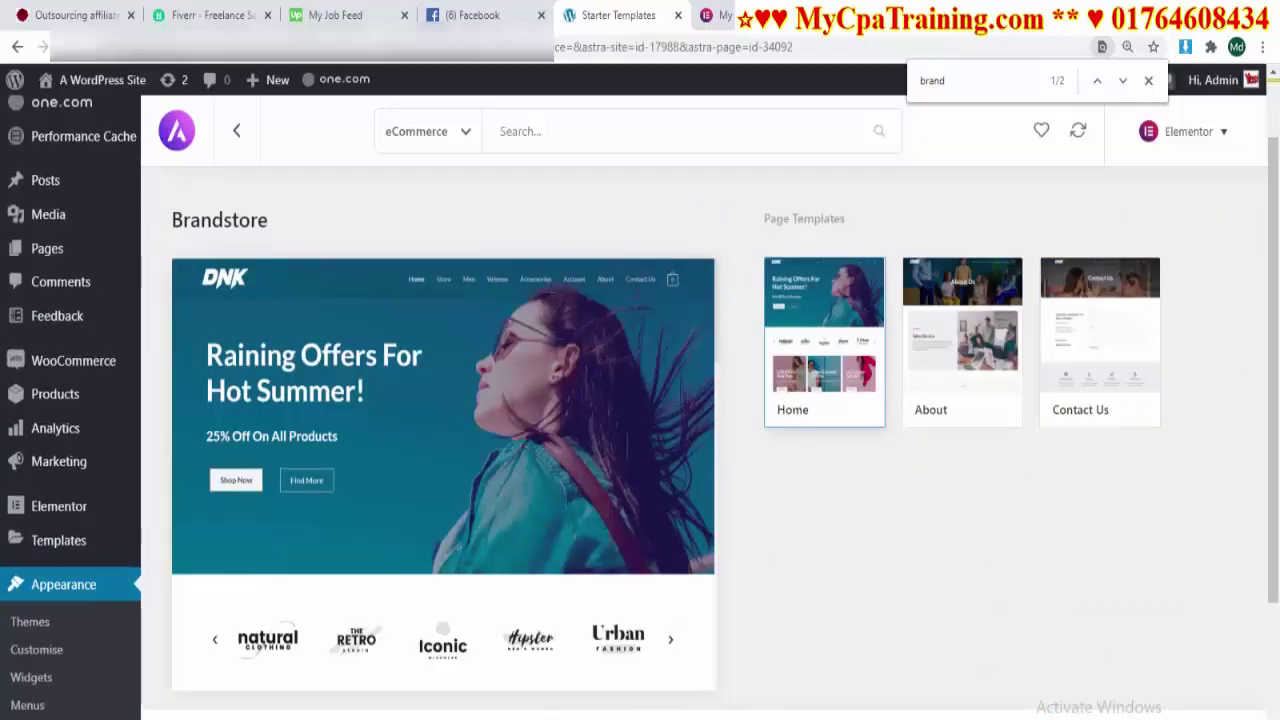
pyautogui.scroll(-1, 70, 400)
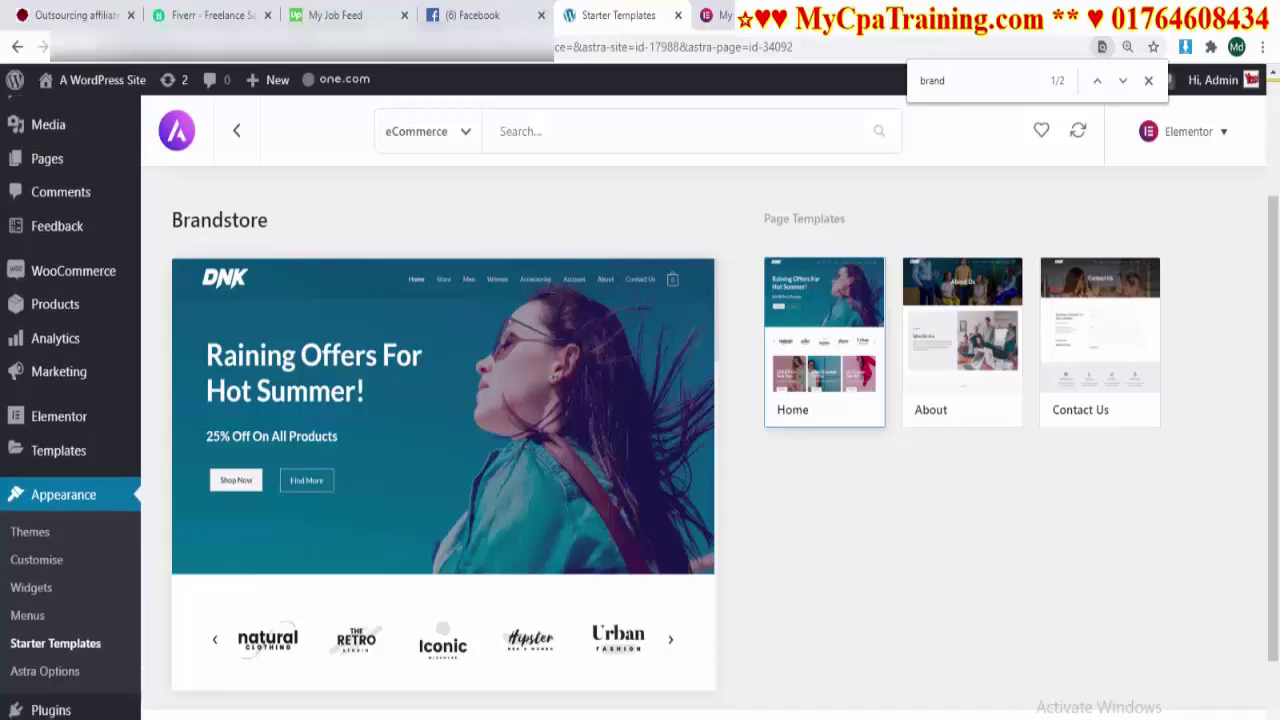
pyautogui.press('Escape')
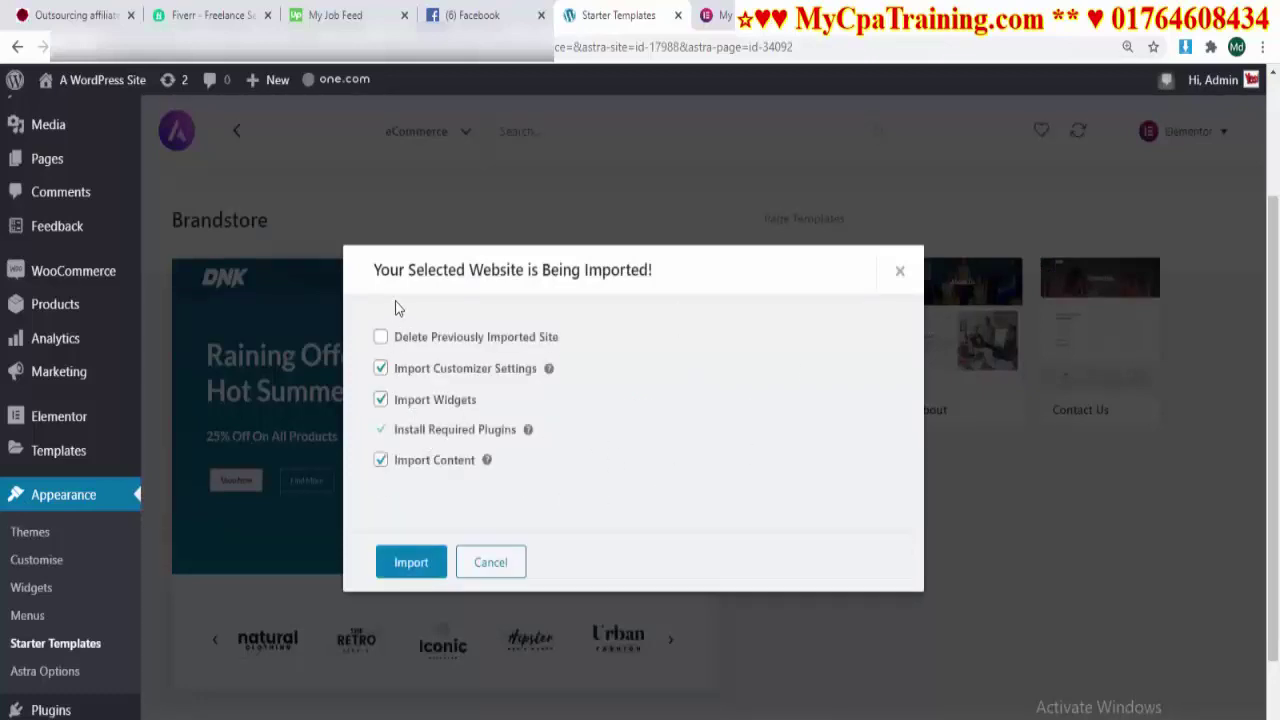
pyautogui.click(411, 563)
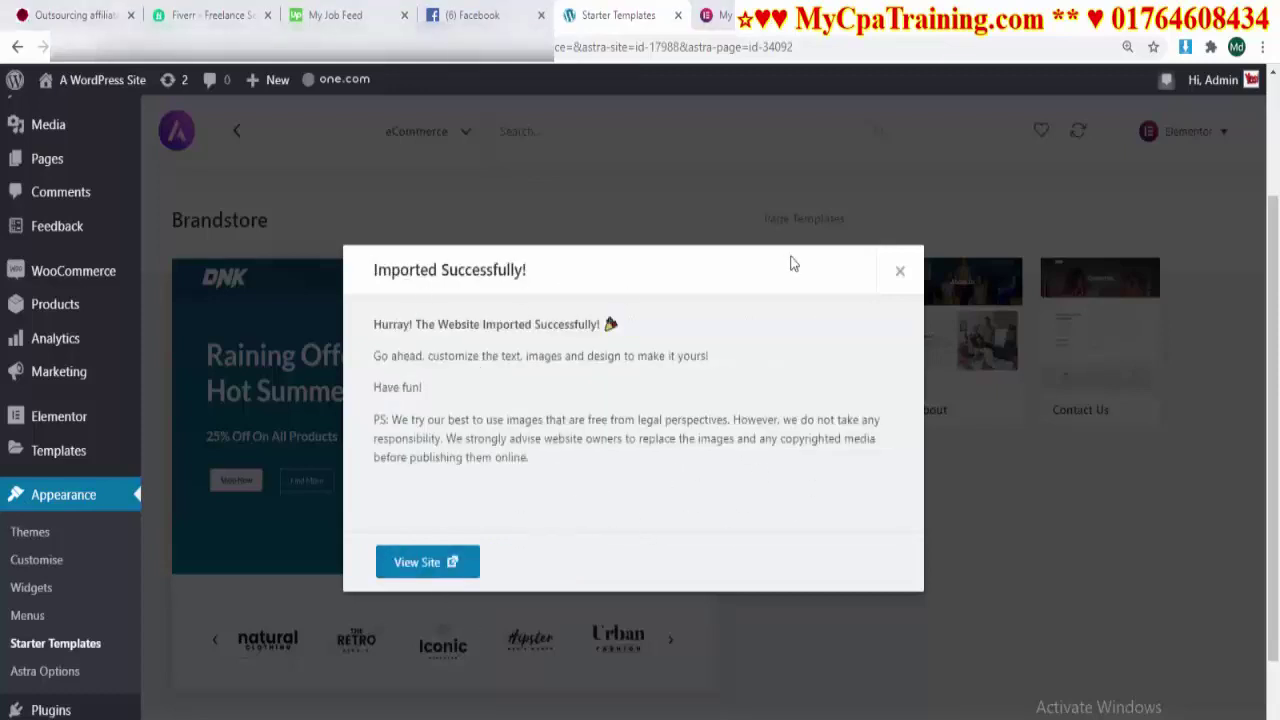
# - View the imported site and examine its home page, from the header banner through the products to the special offer and service sections
pyautogui.click(455, 564)
pyautogui.scroll(-15, 694, 517)
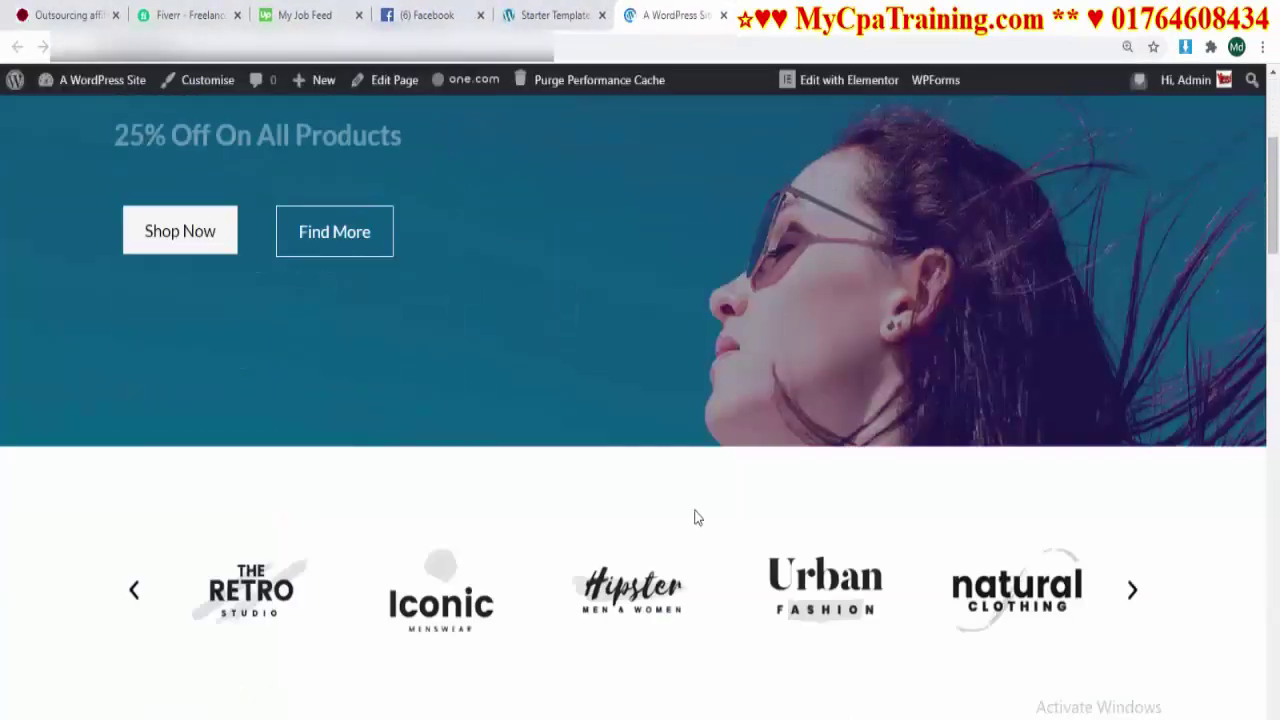
pyautogui.scroll(-10, 691, 517)
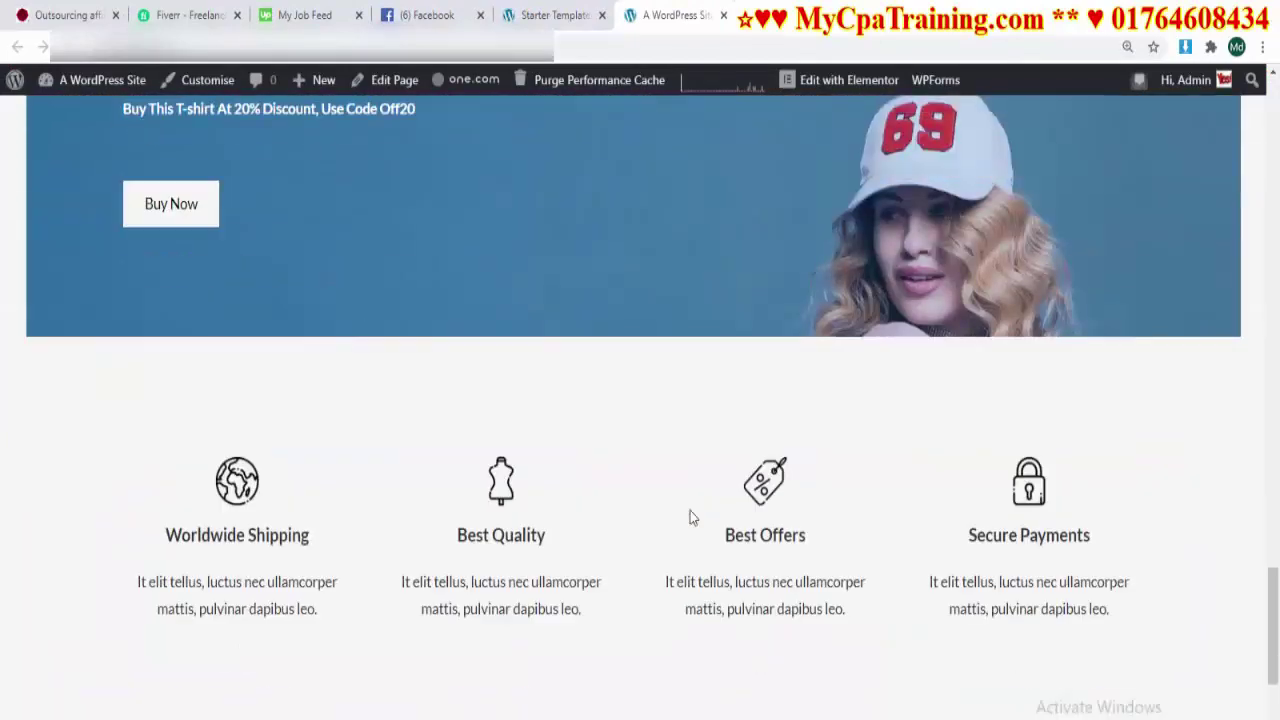
pyautogui.scroll(20, 688, 518)
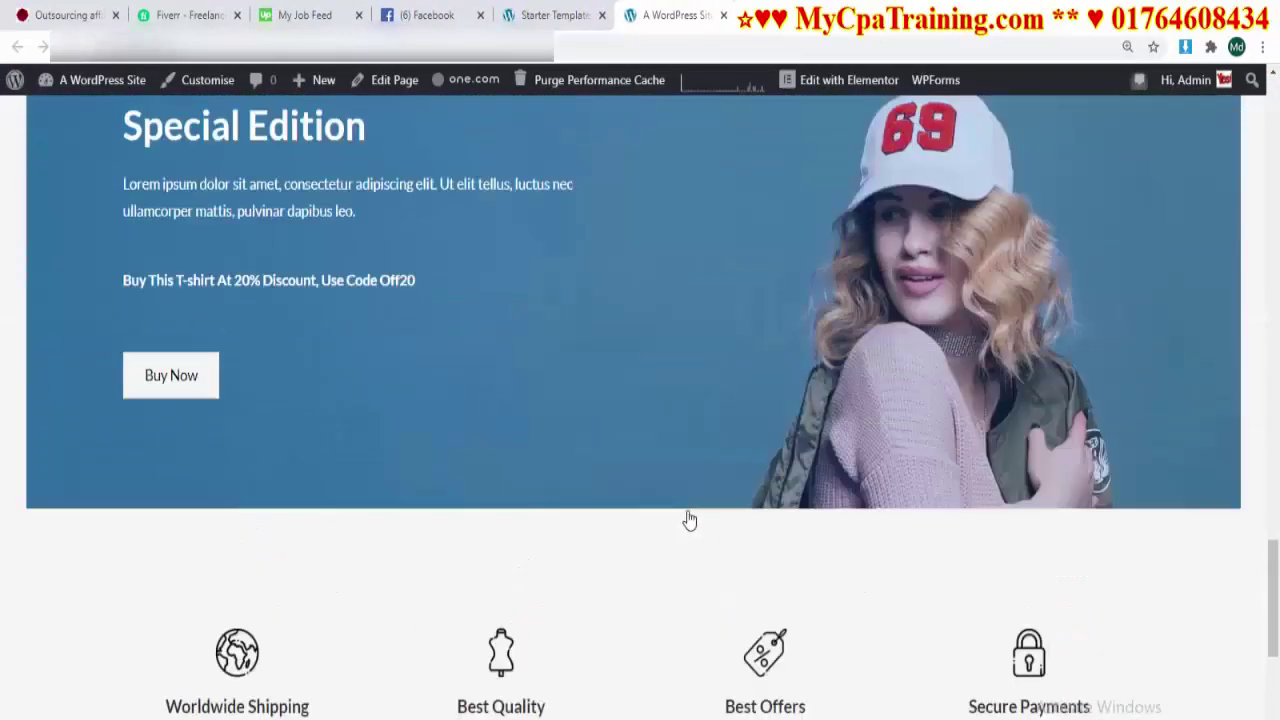
pyautogui.scroll(4, 684, 516)
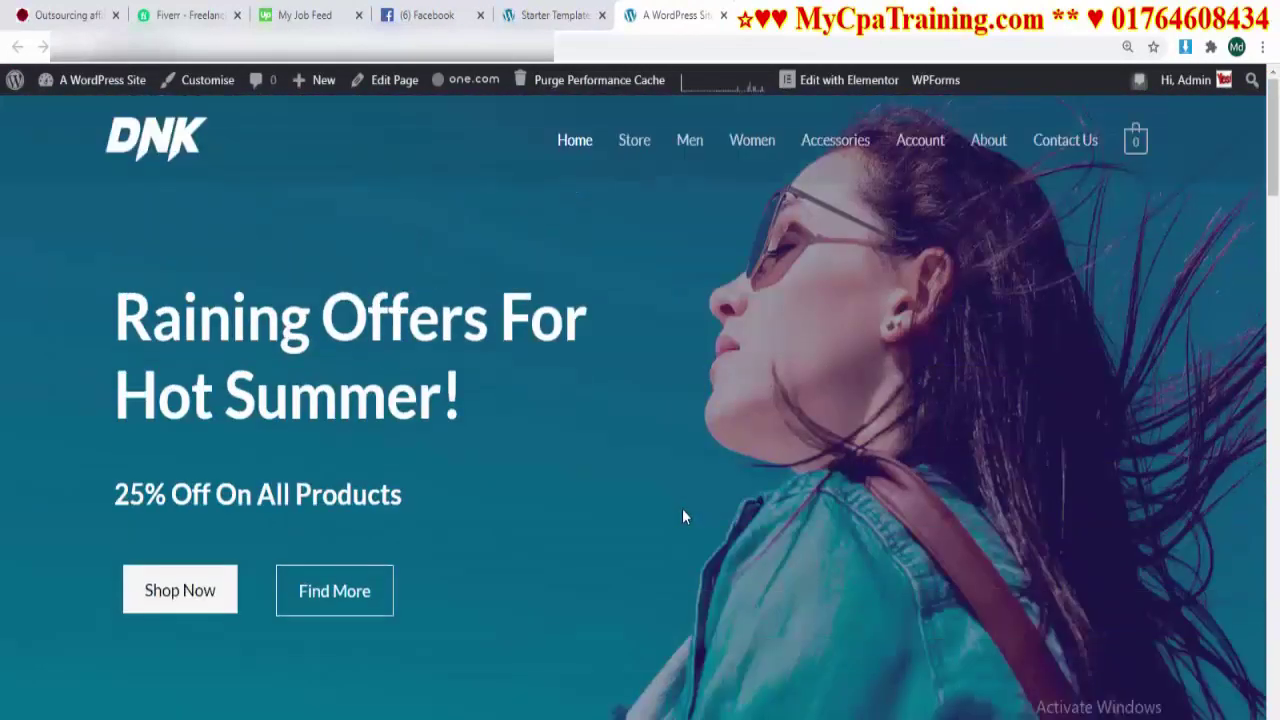
pyautogui.scroll(-12, 682, 514)
pyautogui.scroll(-15, 689, 523)
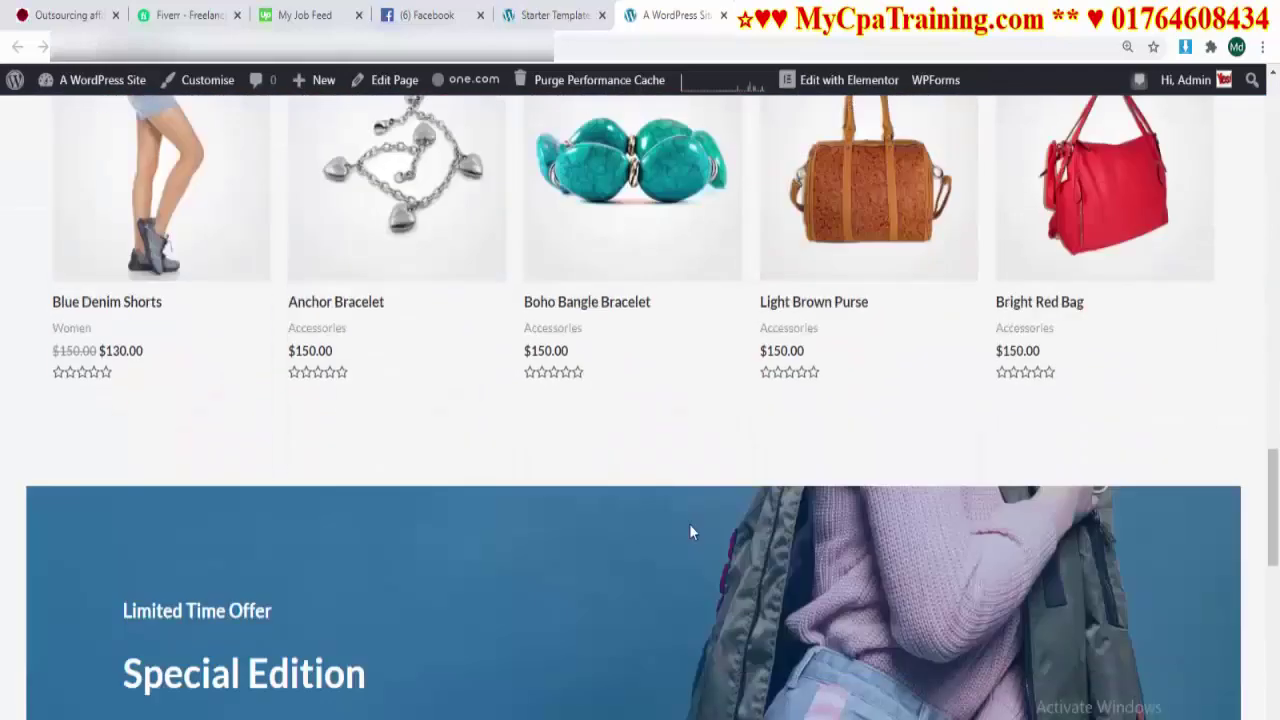
pyautogui.scroll(4, 771, 590)
pyautogui.scroll(15, 763, 587)
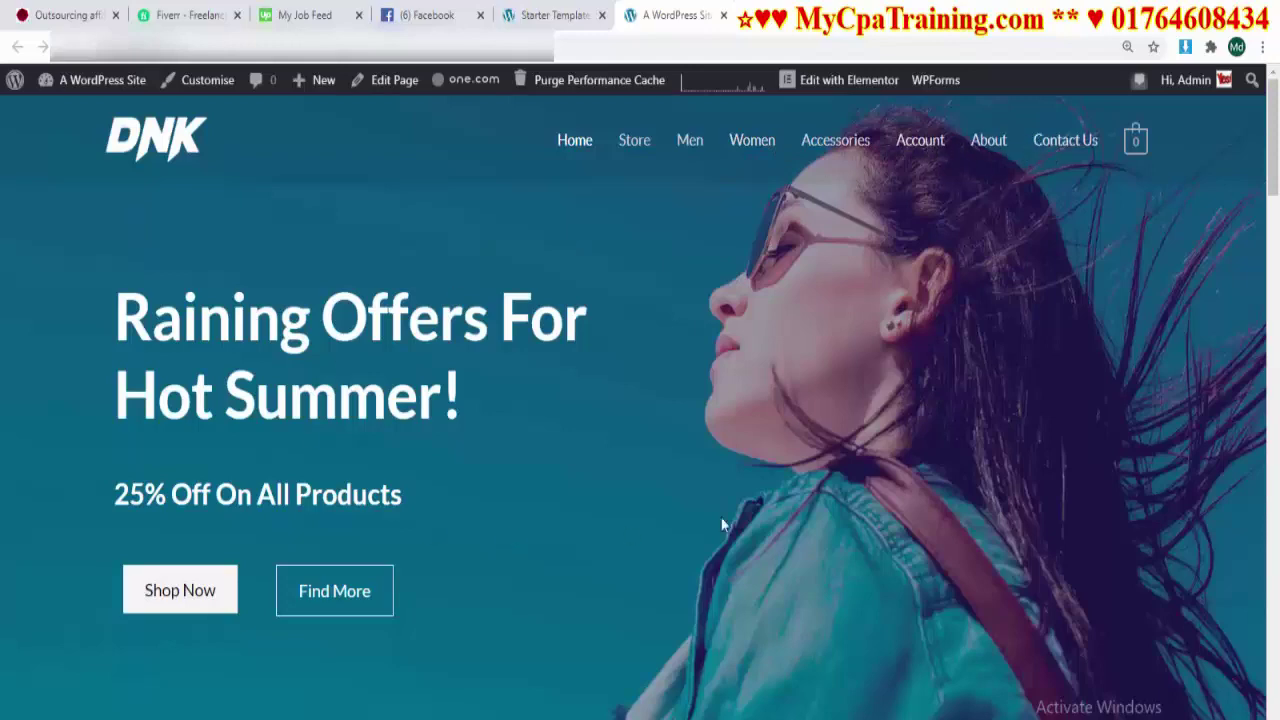
pyautogui.scroll(-10, 630, 553)
pyautogui.scroll(-15, 628, 553)
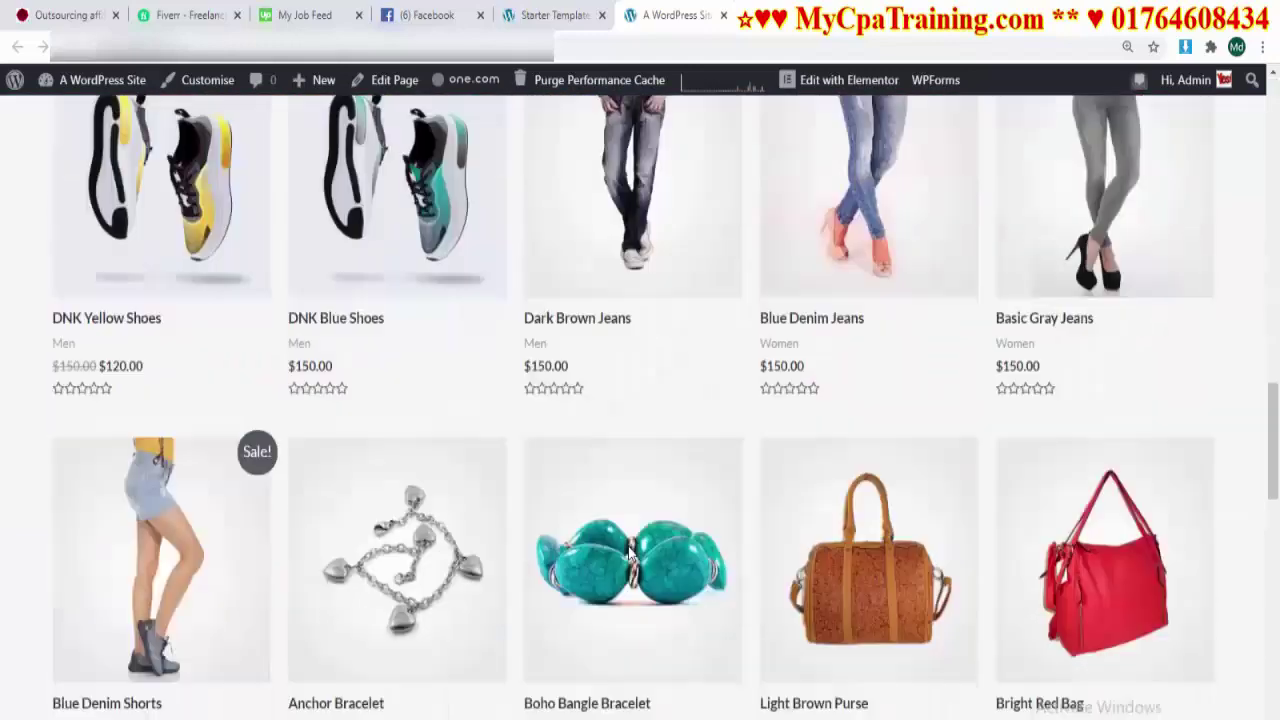
pyautogui.scroll(20, 623, 545)
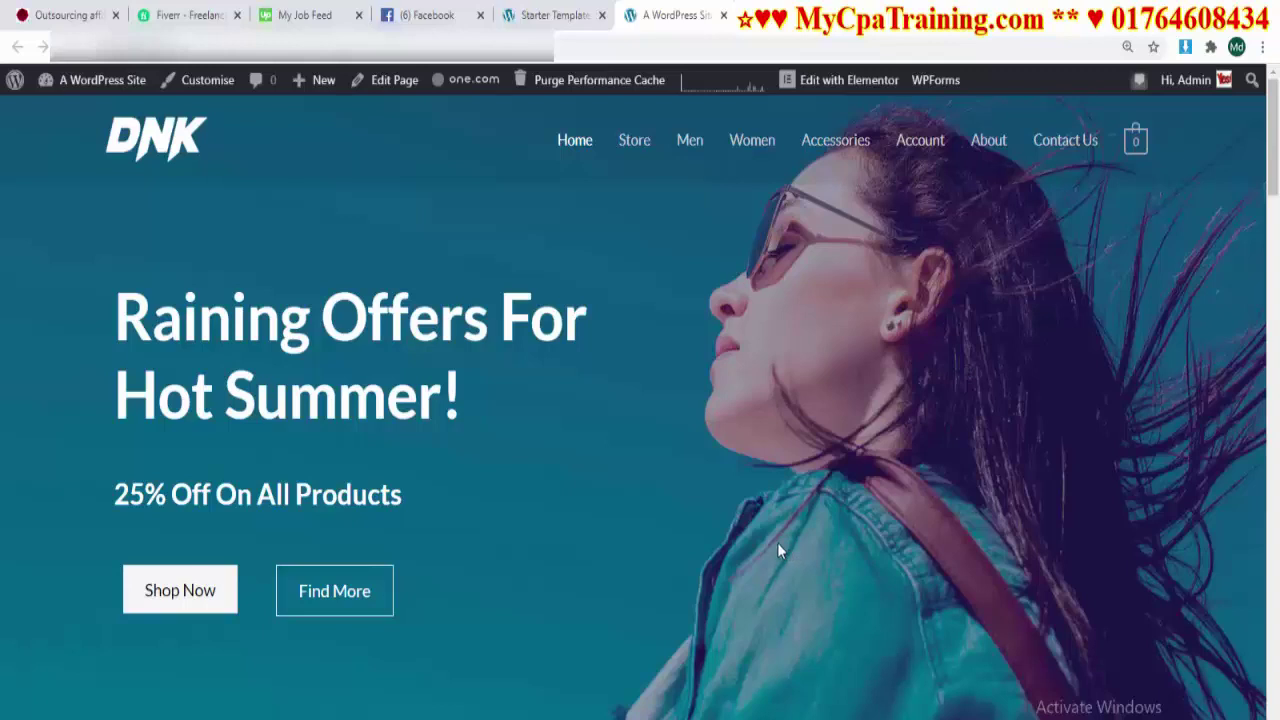
# - Switch to YouTube, search for the same channel's "elementor" videos and look through the results
pyautogui.hotkey('ctrl', 'Tab')
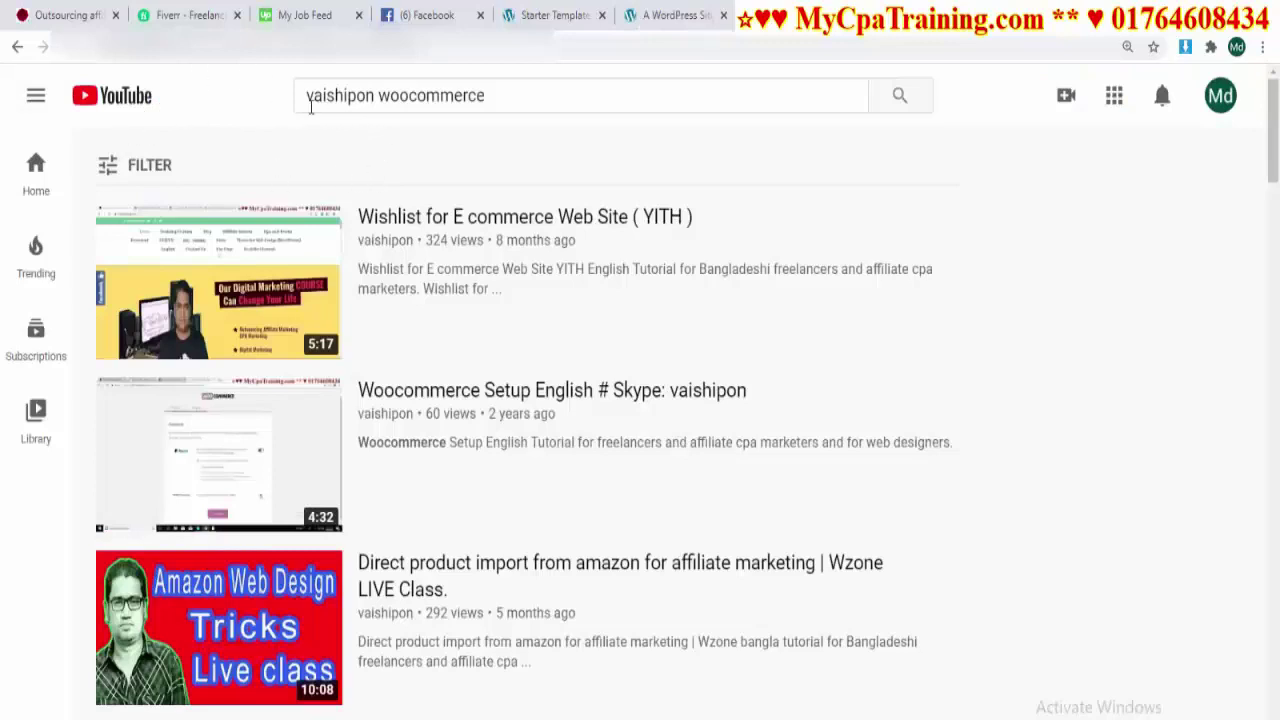
pyautogui.doubleClick(380, 100)
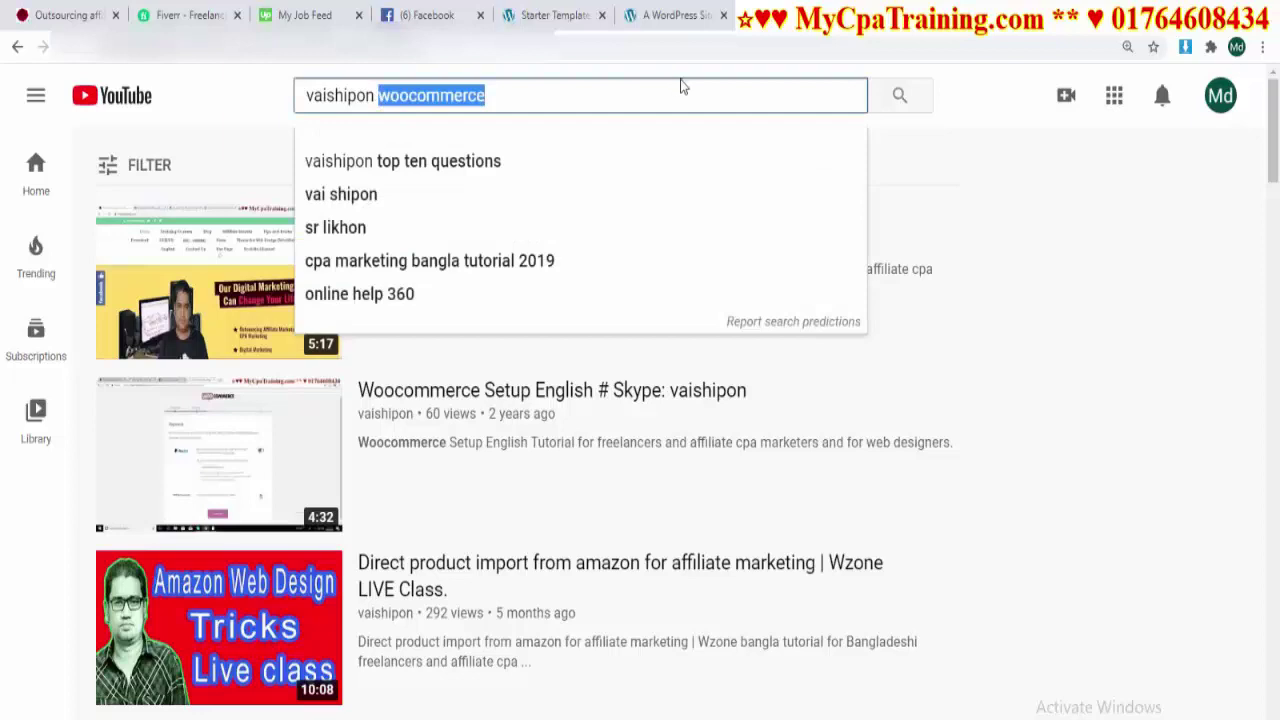
pyautogui.write('elementor')
pyautogui.press('Return')
pyautogui.scroll(-3, 463, 490)
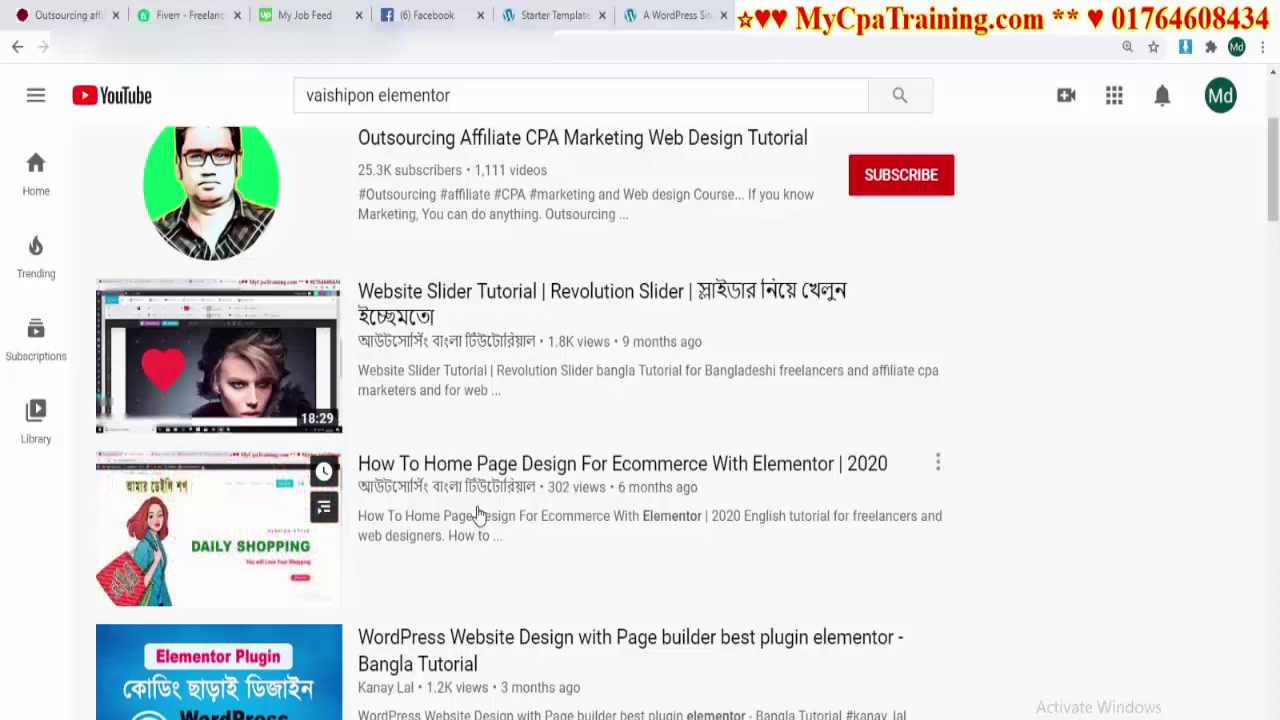
# - Review the Elementor video results again, from the business website design video to the landing page tutorial
pyautogui.scroll(3, 478, 515)
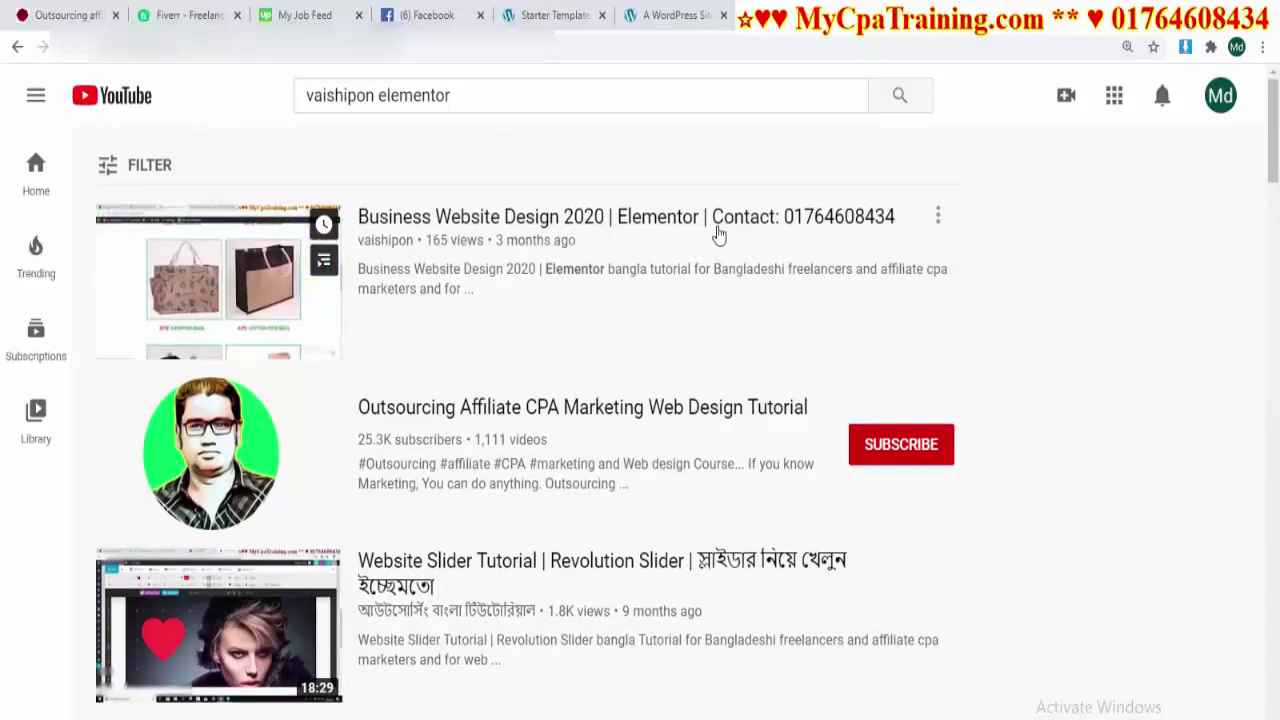
pyautogui.scroll(-10, 746, 437)
pyautogui.scroll(5, 738, 425)
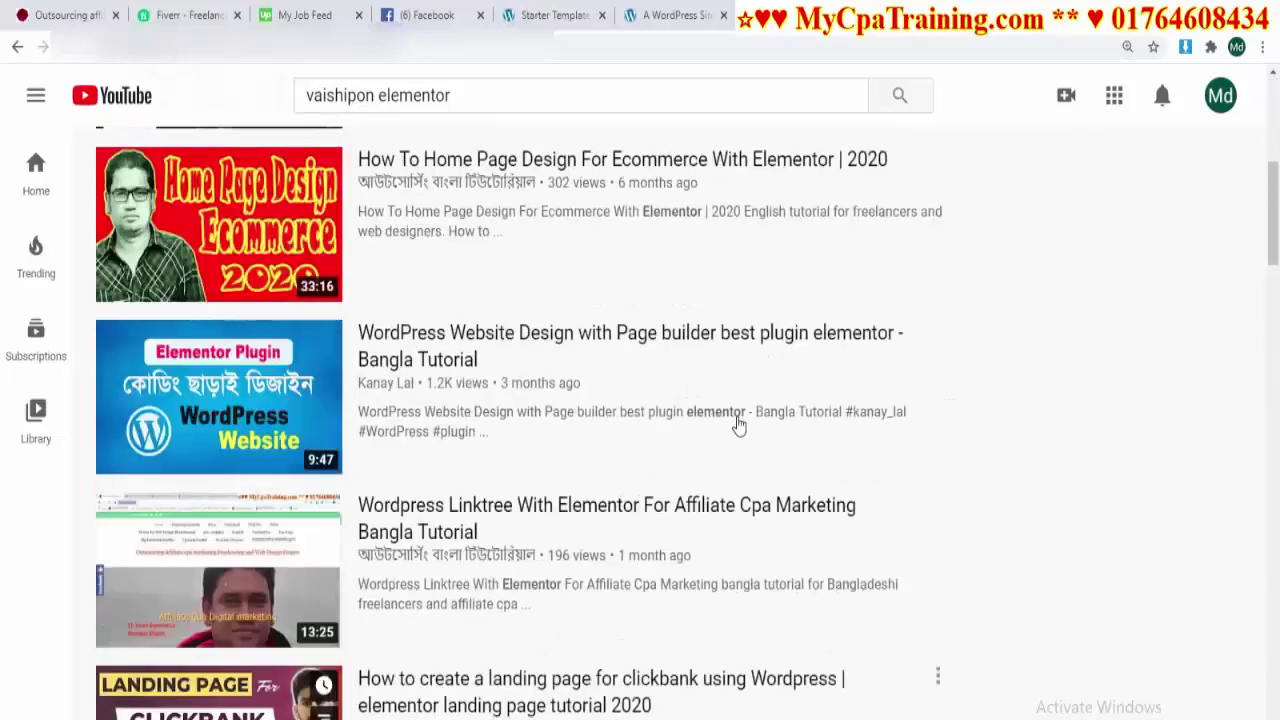
pyautogui.scroll(5, 738, 425)
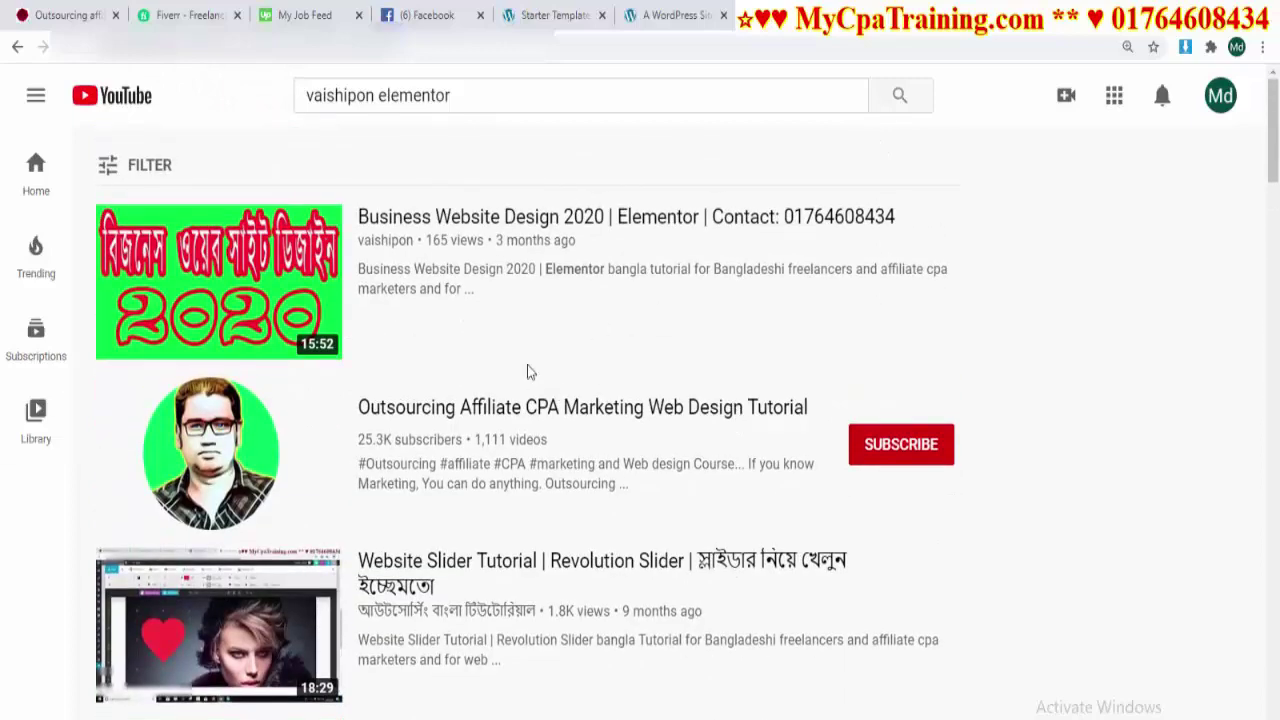
# - Switch back to the imported WordPress site and review its home page, from the category offers and featured products to the Special Edition banner
pyautogui.click(636, 17)
pyautogui.scroll(-15, 620, 451)
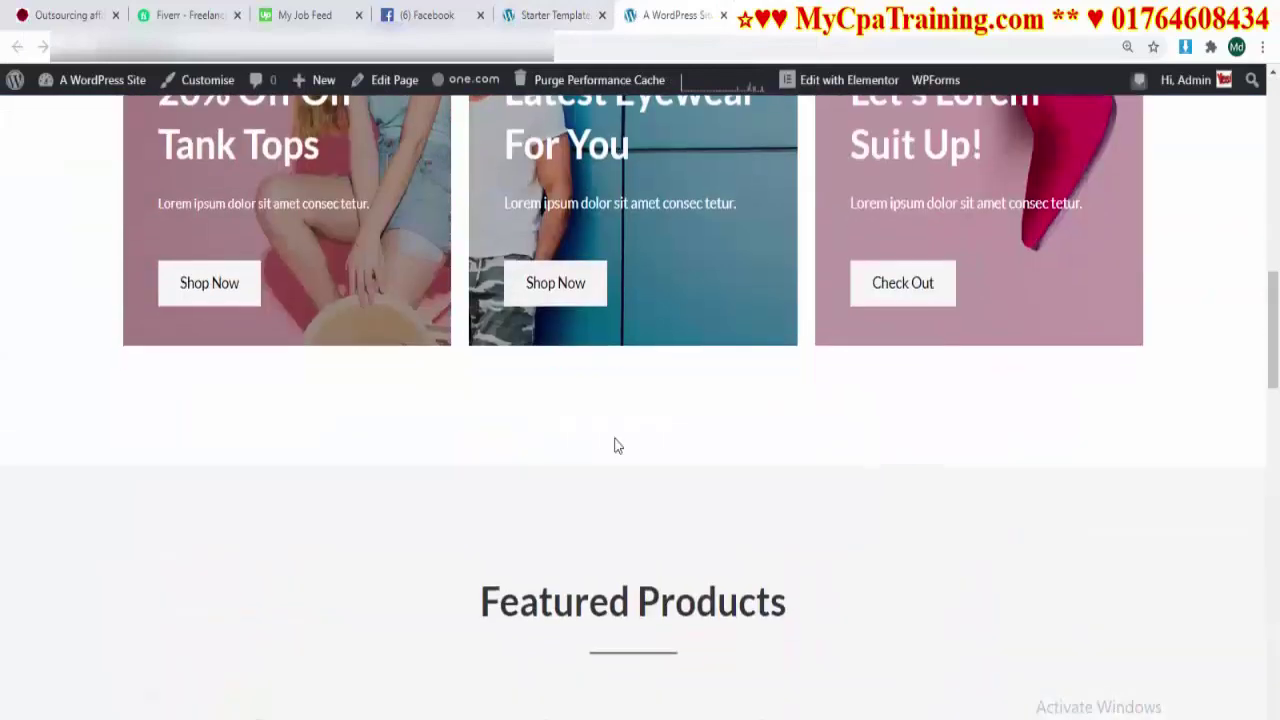
pyautogui.scroll(-10, 615, 445)
pyautogui.scroll(12, 612, 439)
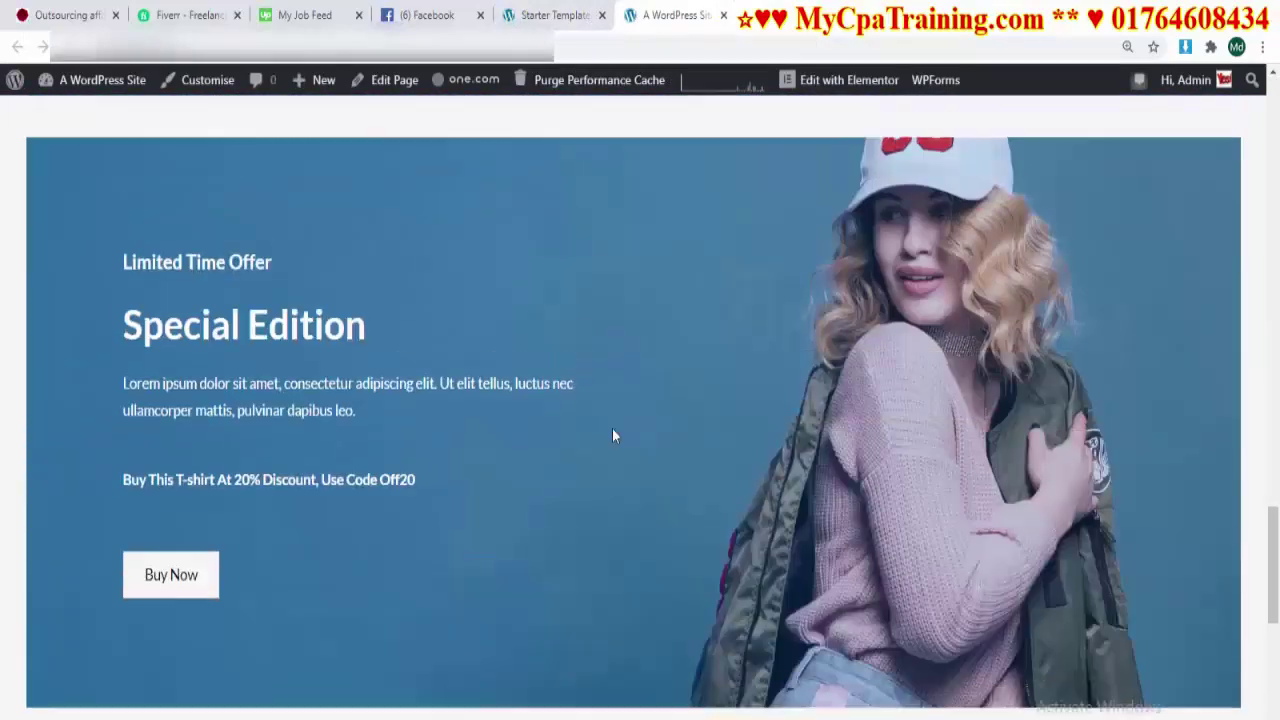
pyautogui.scroll(5, 612, 420)
pyautogui.scroll(-10, 686, 470)
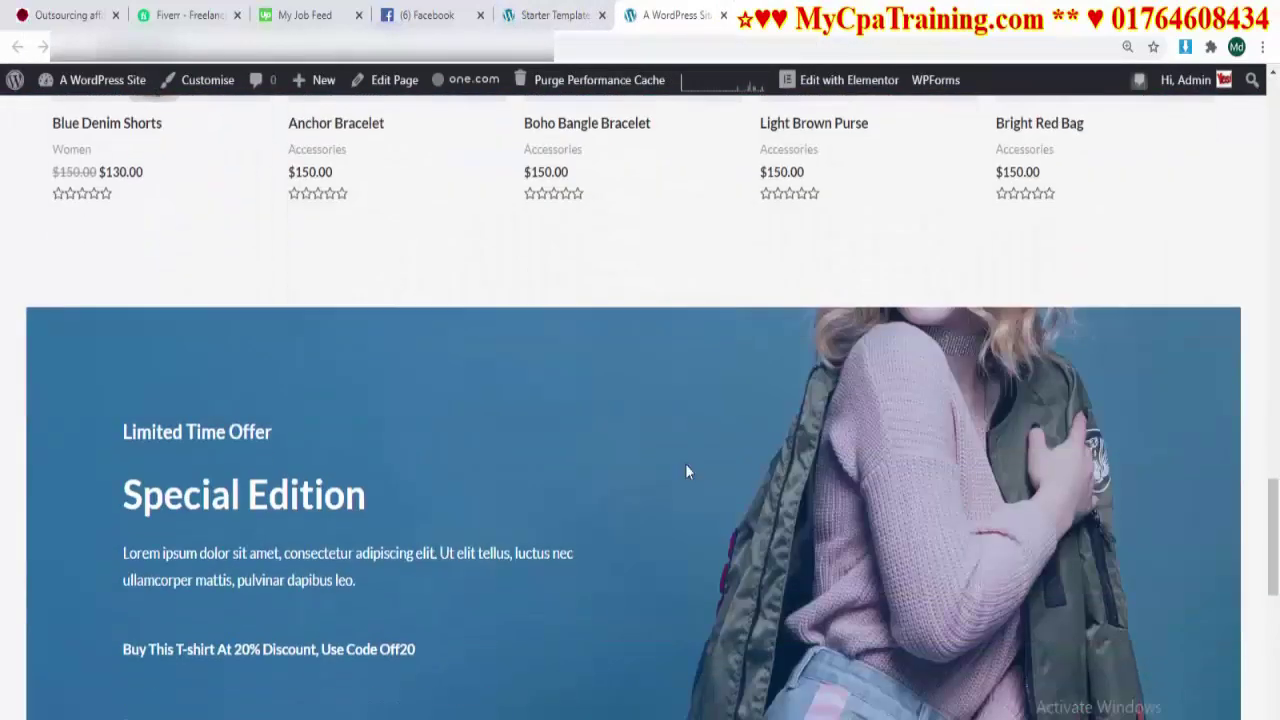
pyautogui.scroll(6, 685, 465)
pyautogui.scroll(10, 683, 455)
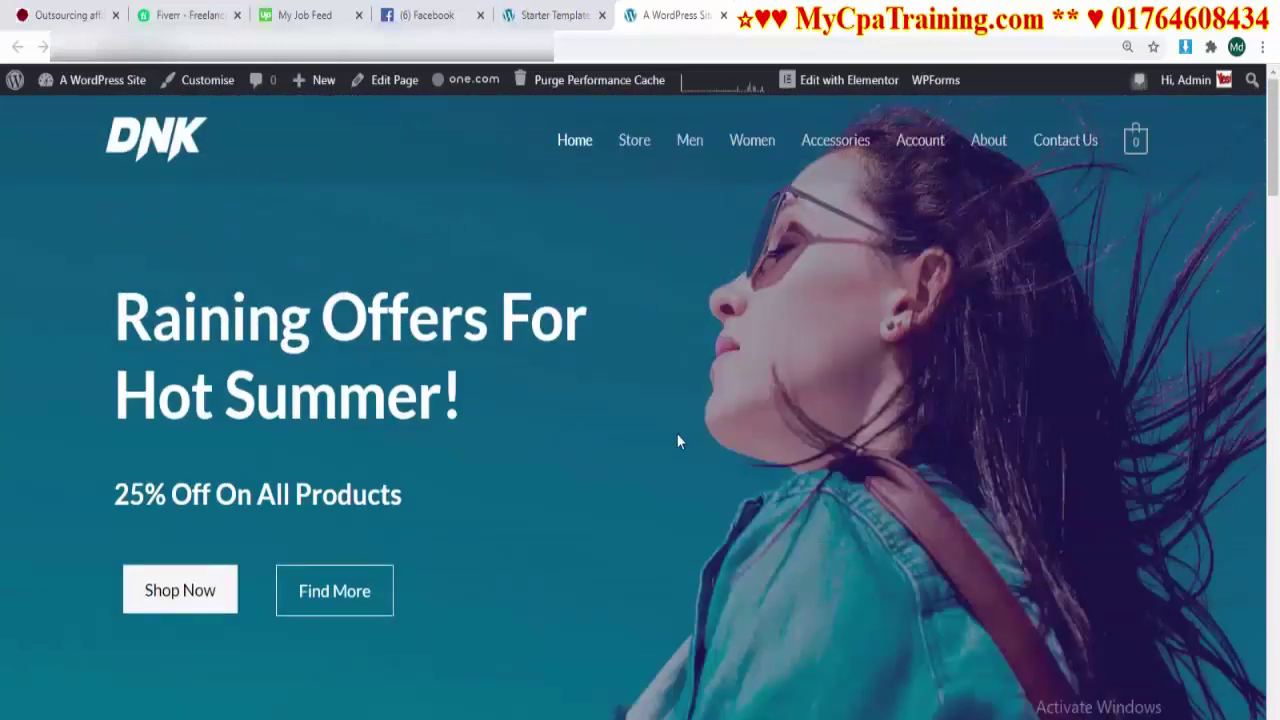